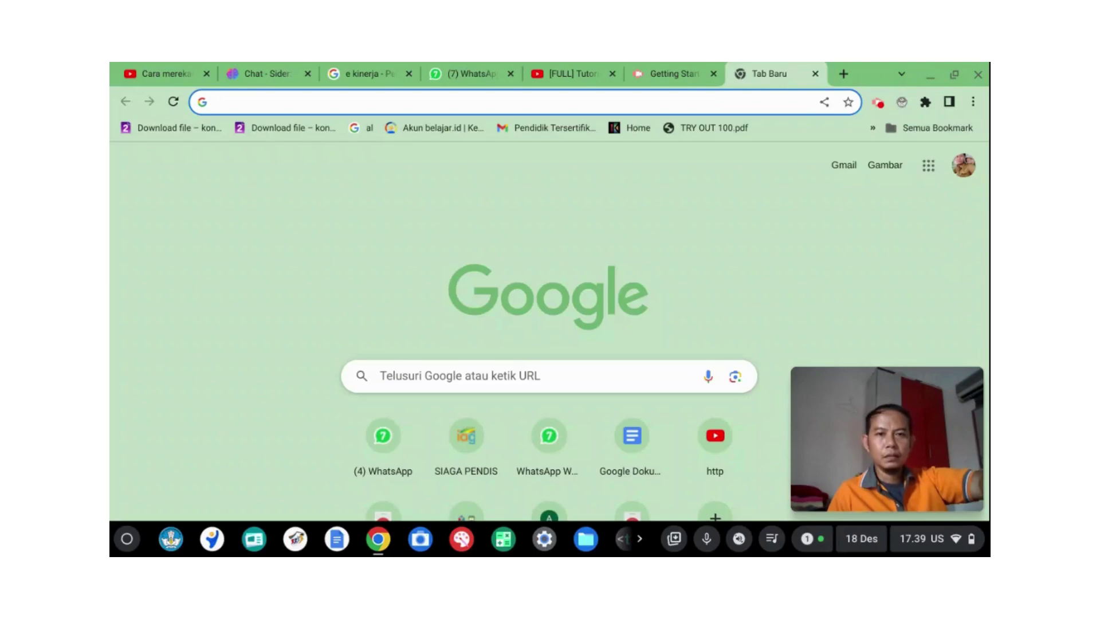
Step: Search Google for 'e kinerja' using the address-bar suggestion
click(585, 107)
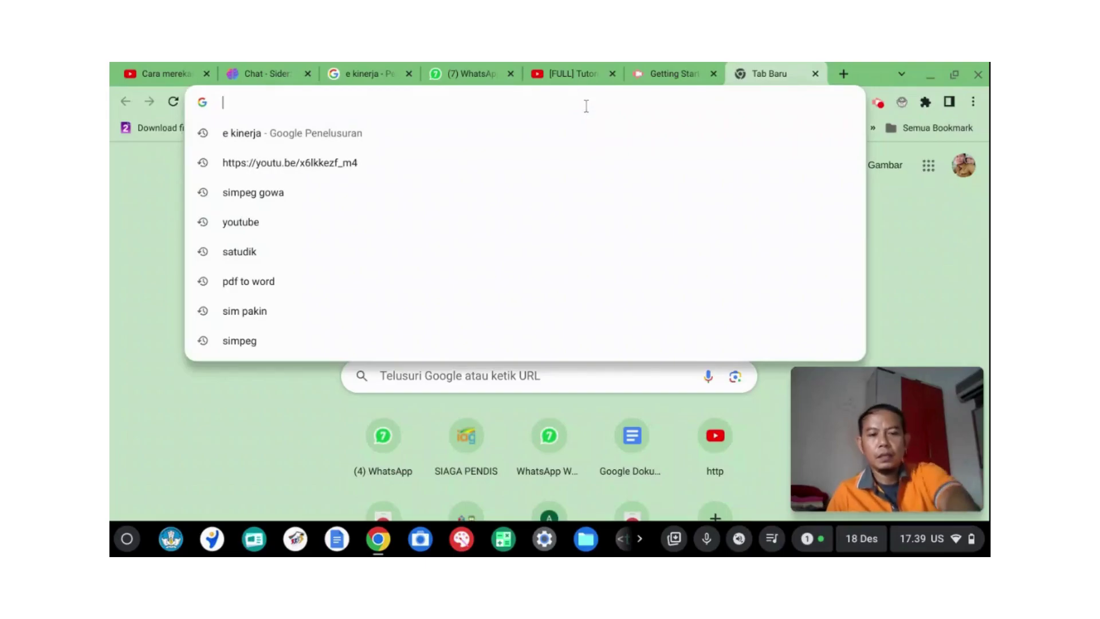
text(e)
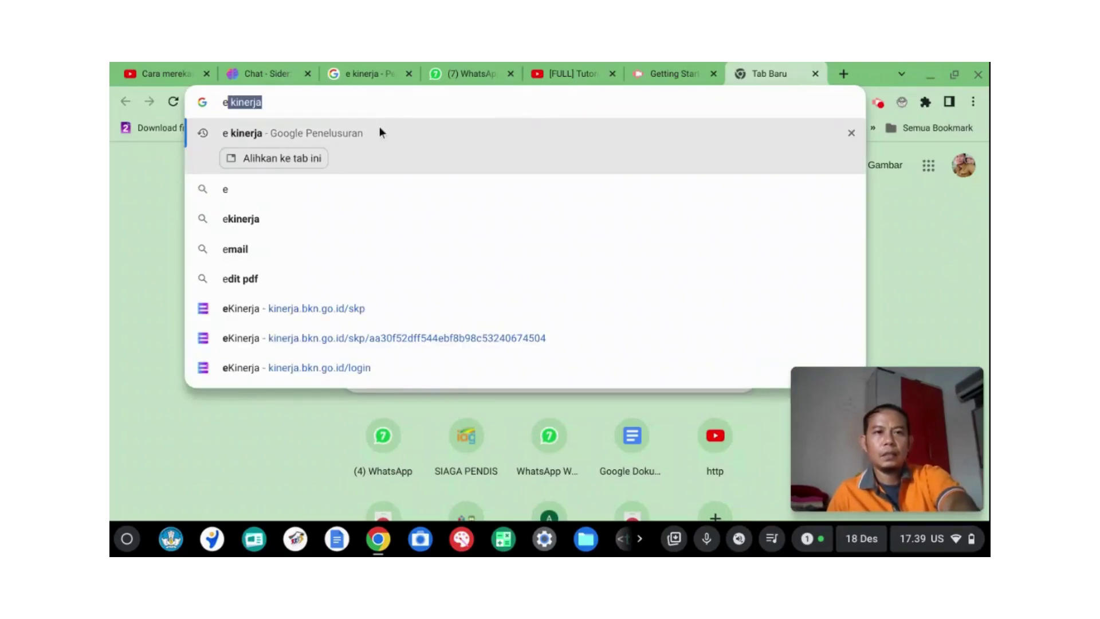
click(345, 132)
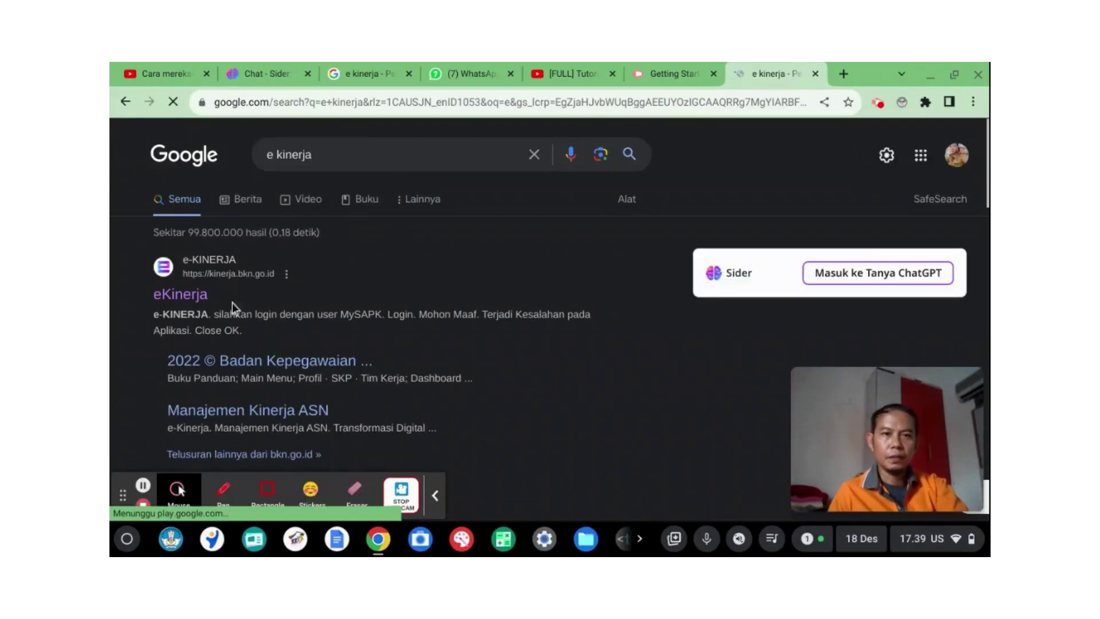
Step: Open eKinerja, go to the SSO ASN login, and autofill the second saved account's credentials
click(180, 297)
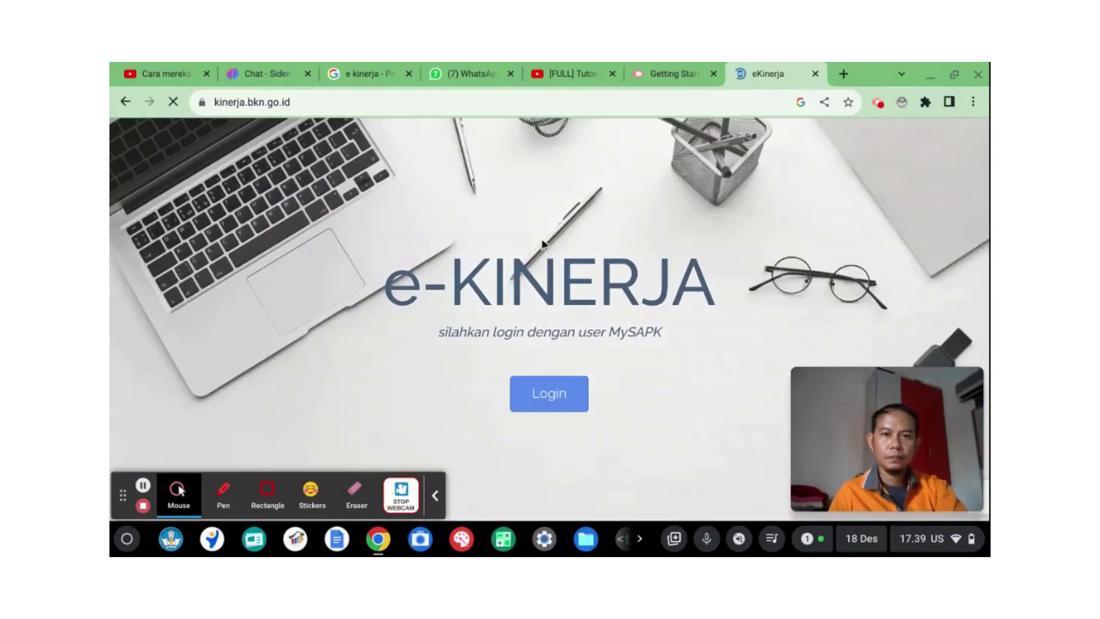
click(573, 405)
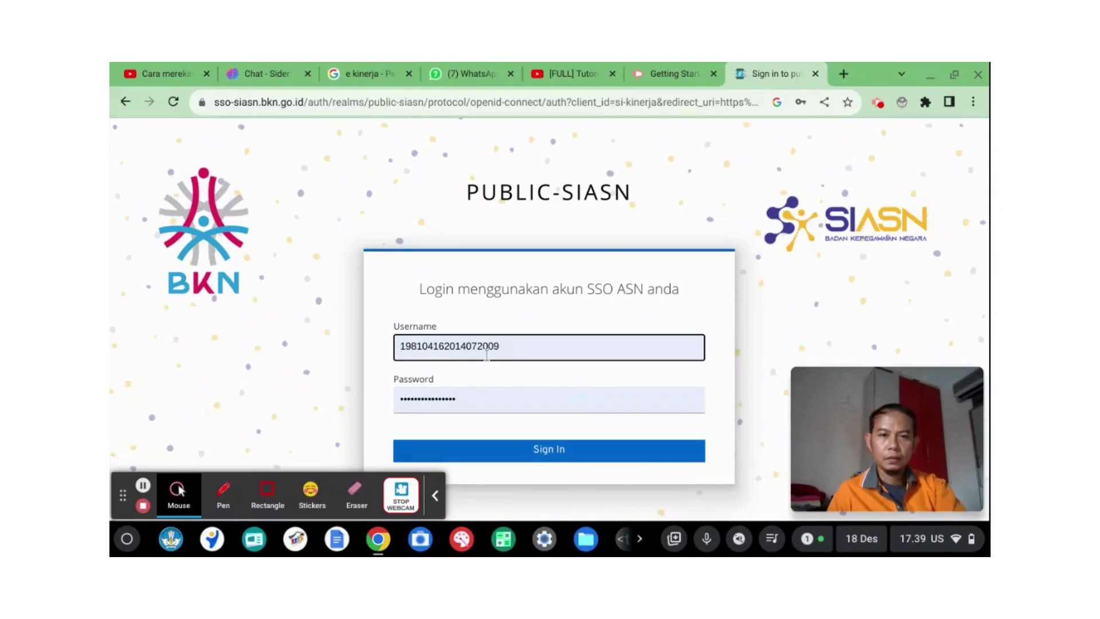
double_click(517, 346)
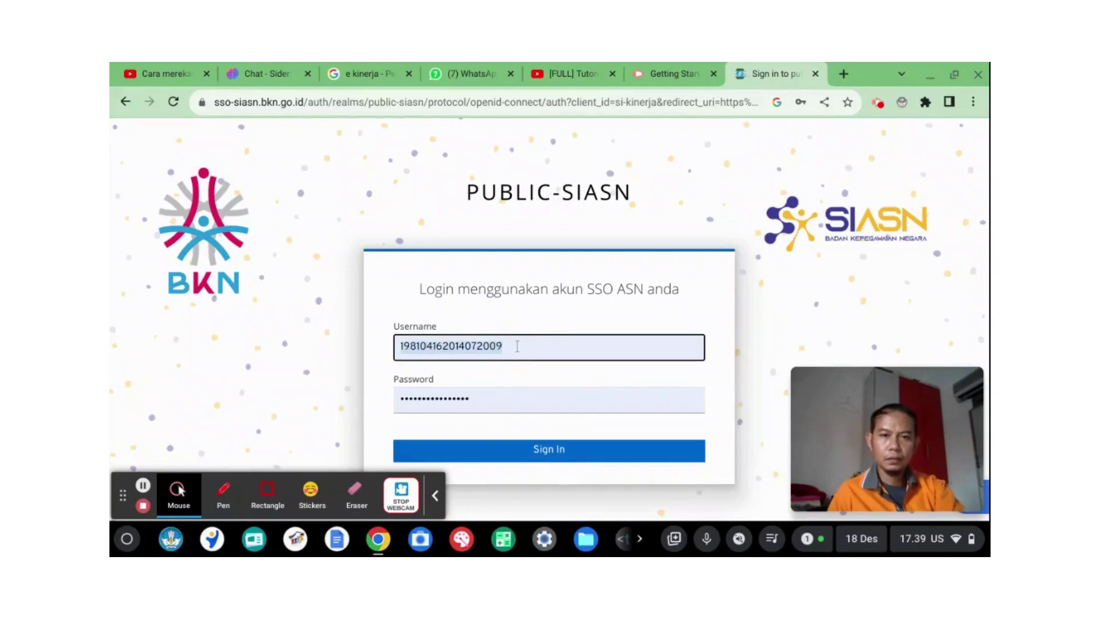
key(BackSpace)
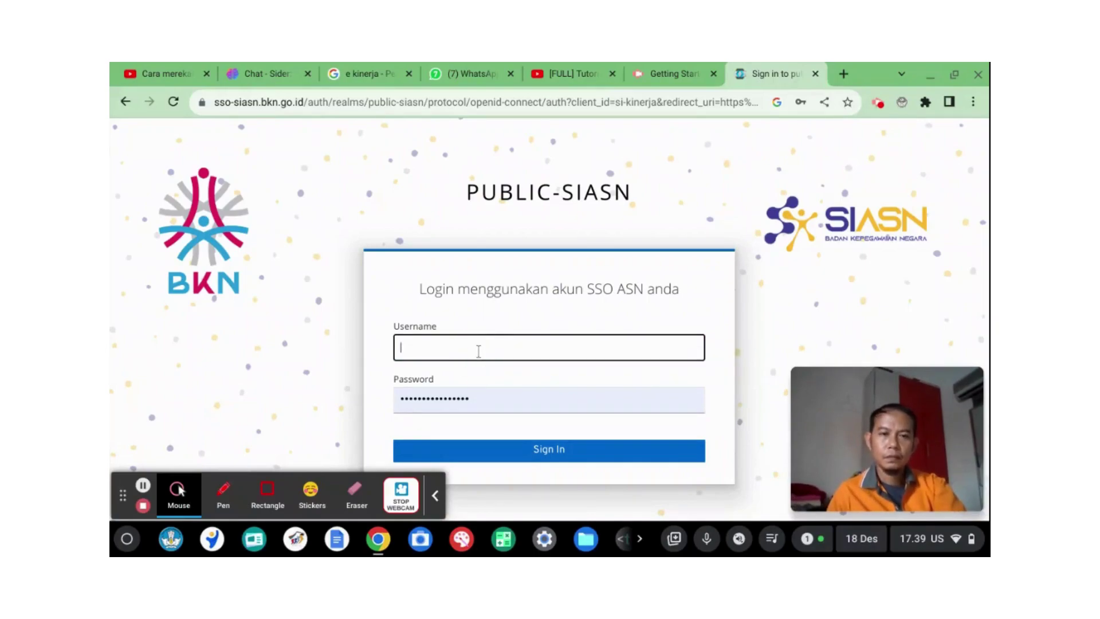
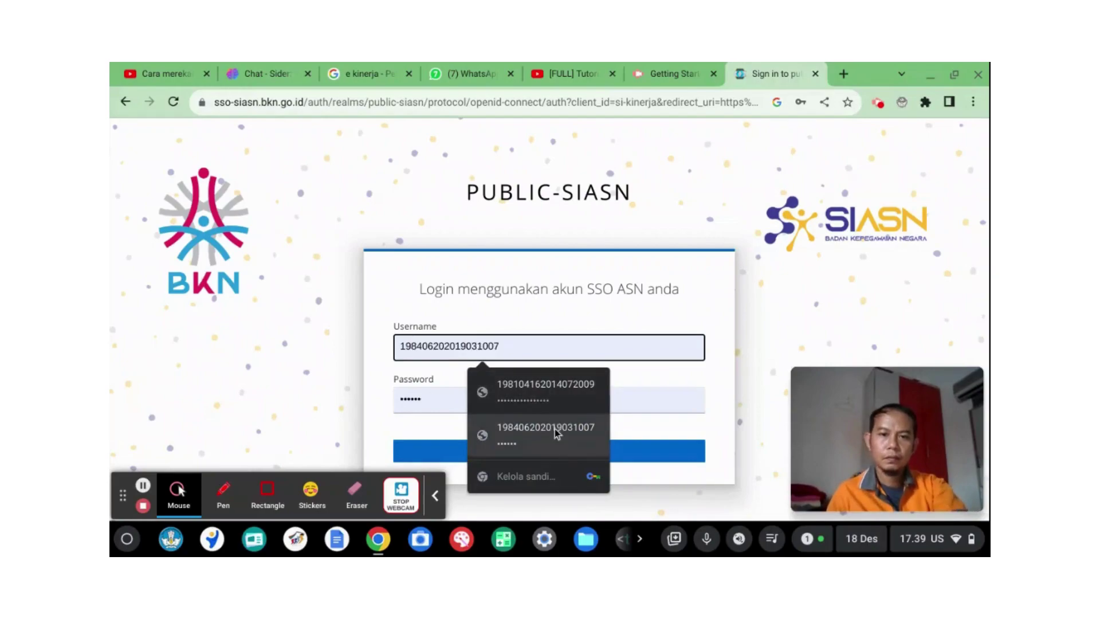
click(554, 430)
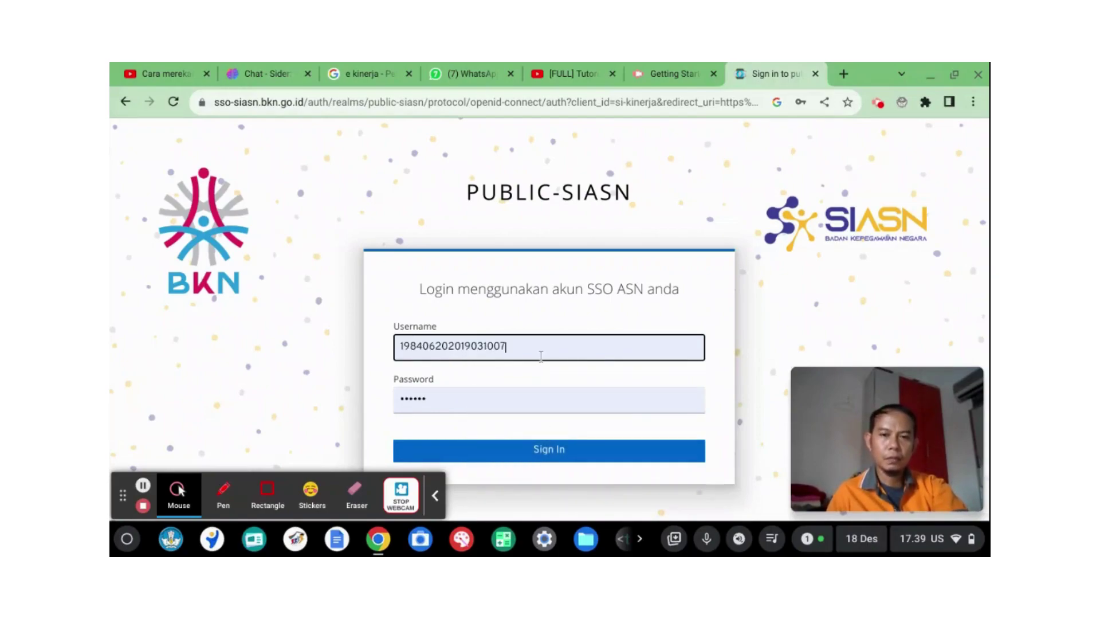
Step: Sign in, look through the 2023 SKP detail sheet, and return to Daftar SKP
click(560, 452)
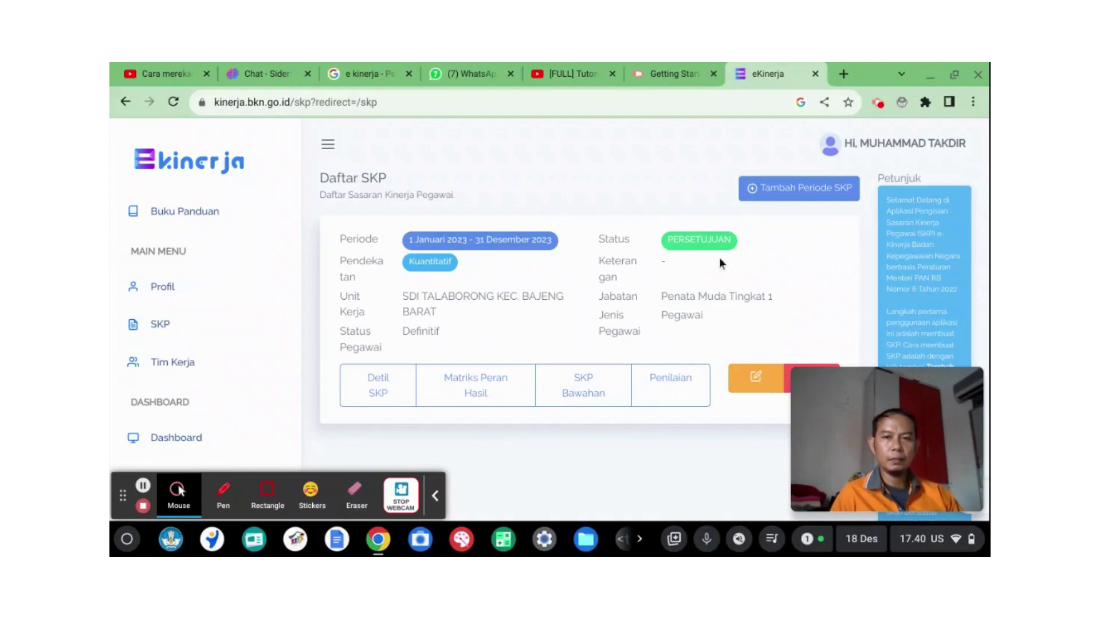
scroll(765, 305, down, 1)
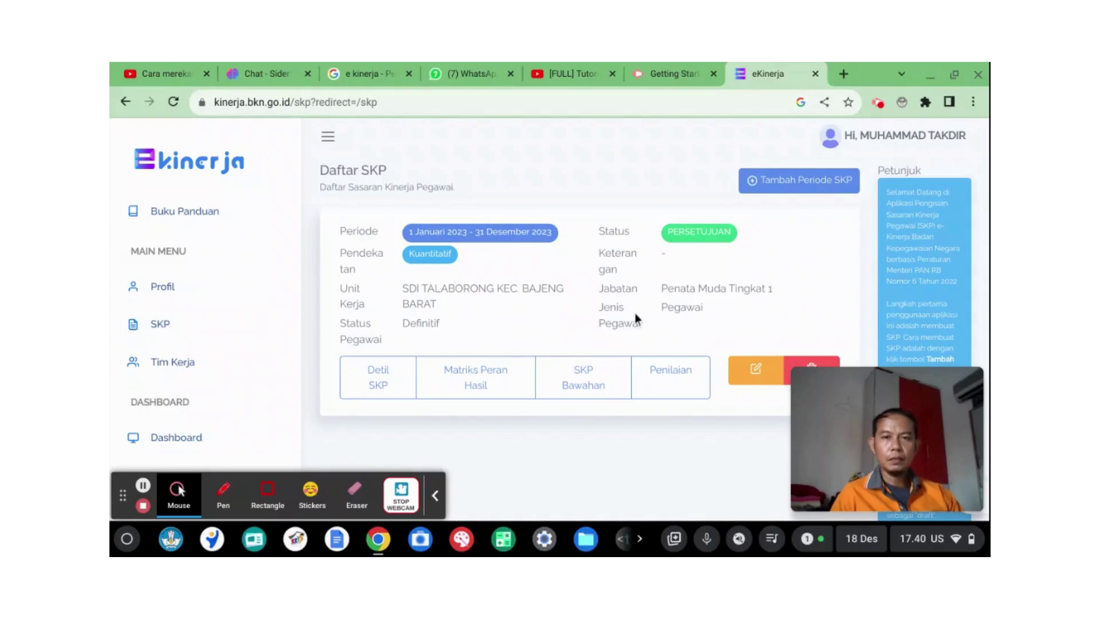
click(389, 388)
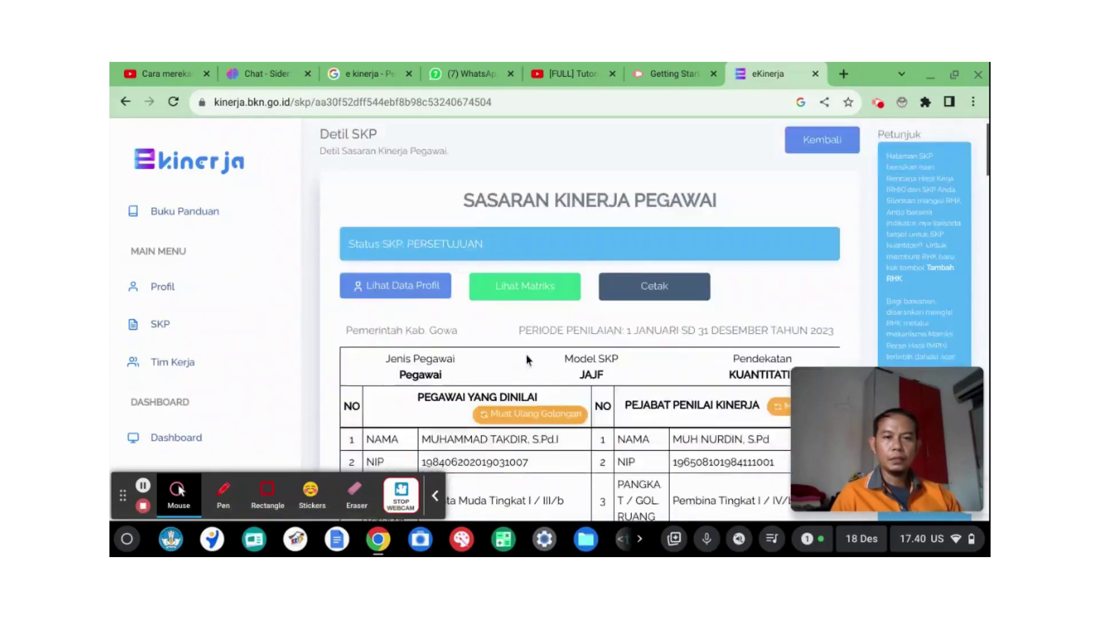
scroll(598, 334, down, 2)
scroll(598, 334, down, 10)
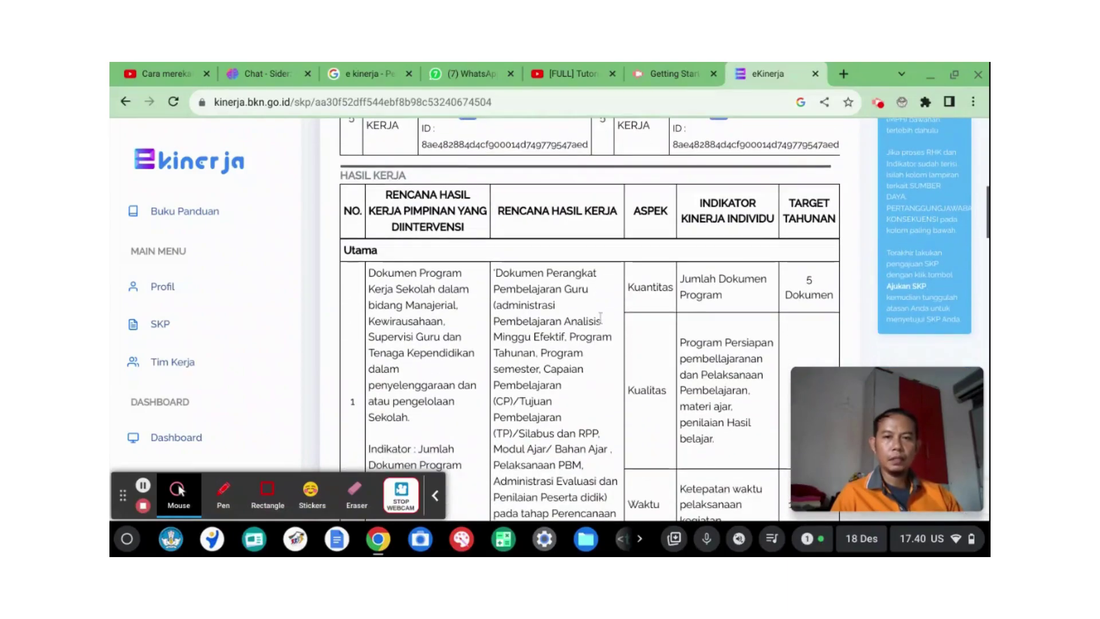
scroll(695, 311, down, 1)
scroll(613, 296, up, 8)
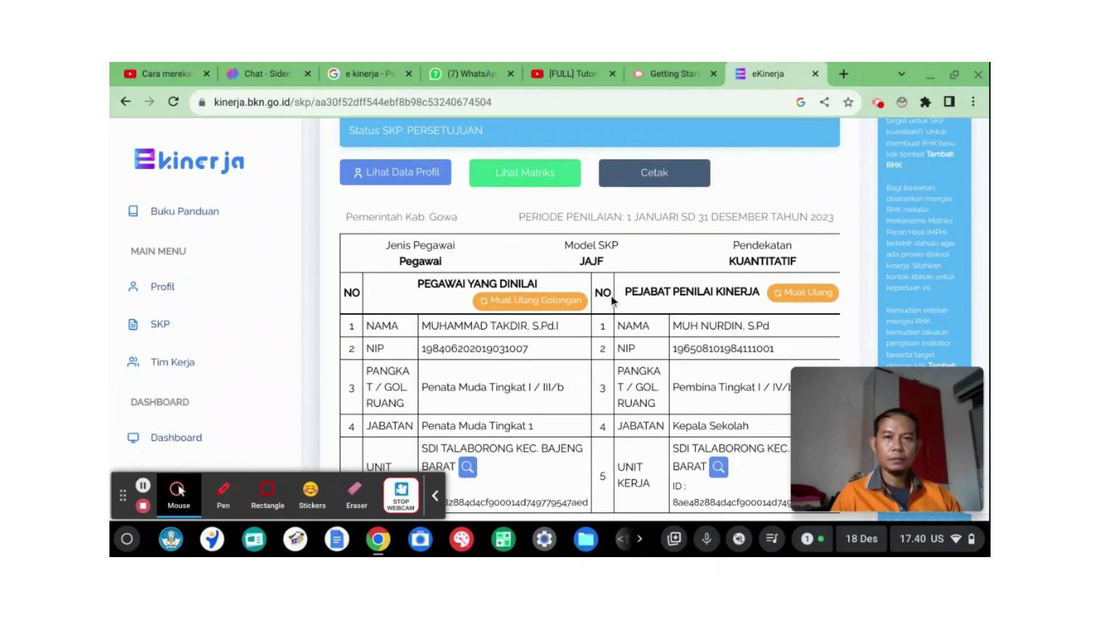
click(162, 328)
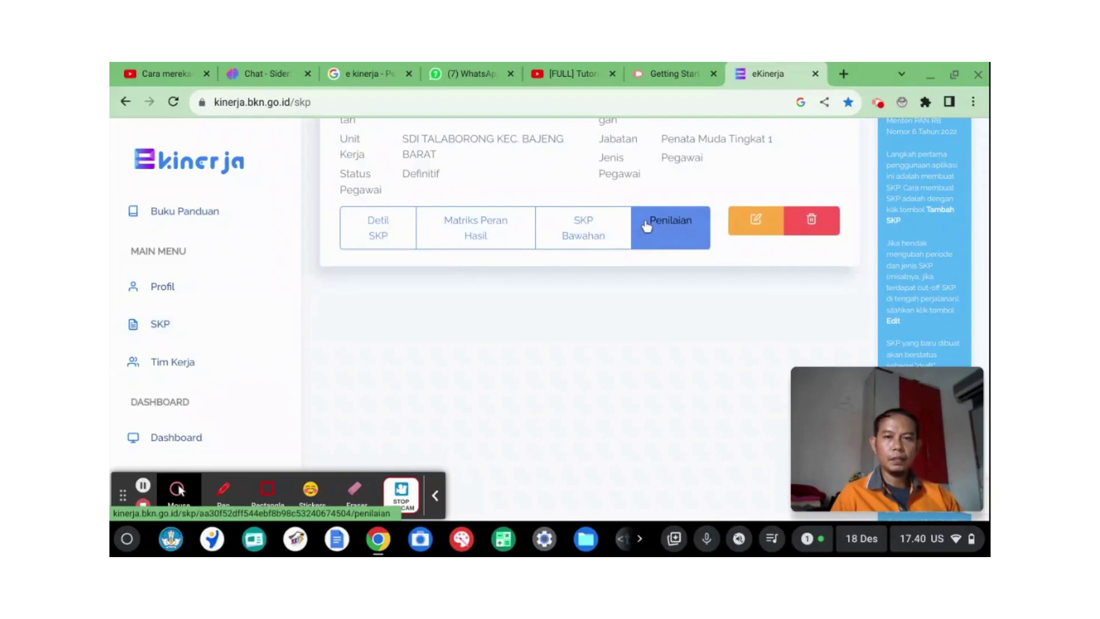
Step: View the SKP Bawahan list, then return to the SKP list
click(606, 233)
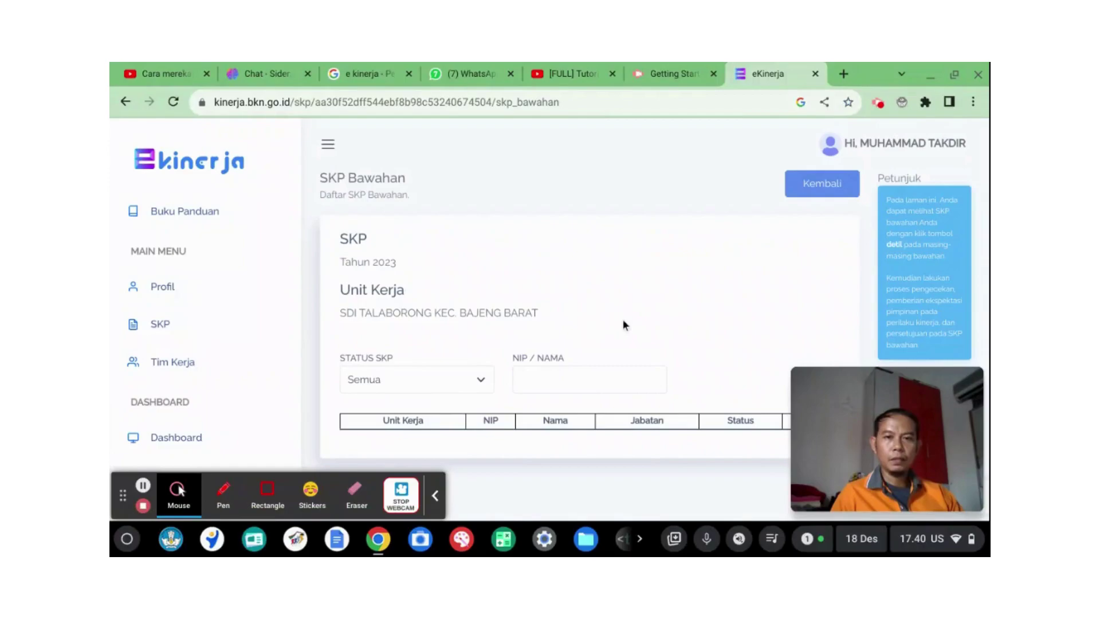
scroll(623, 321, down, 2)
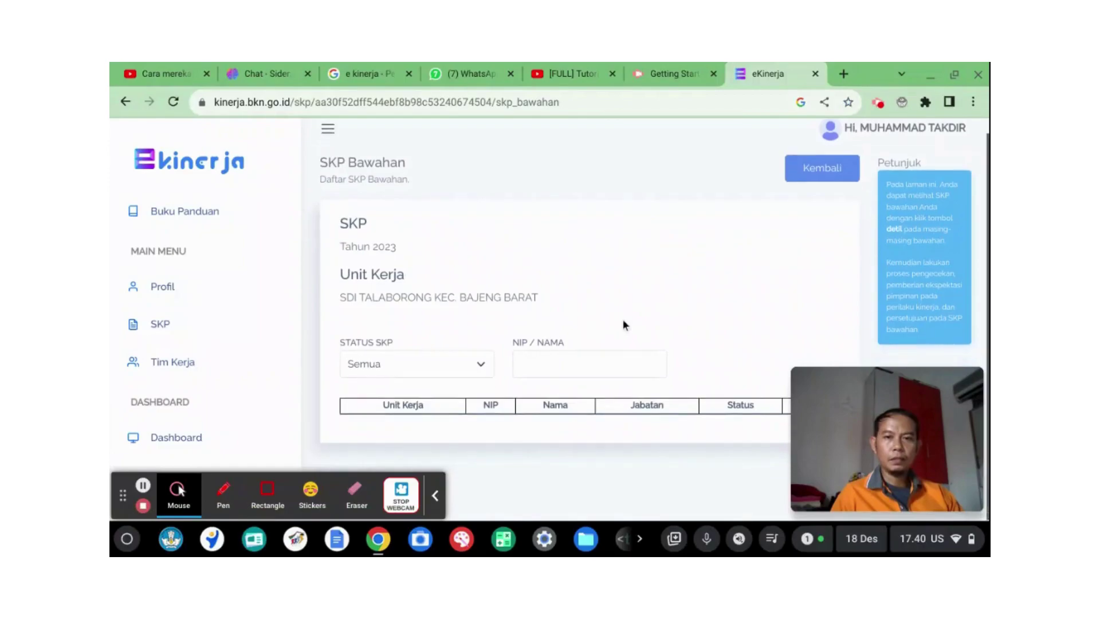
click(166, 323)
Step: Open the 2023 SKP's Penilaian page and scroll through Triwulan I–IV
click(653, 367)
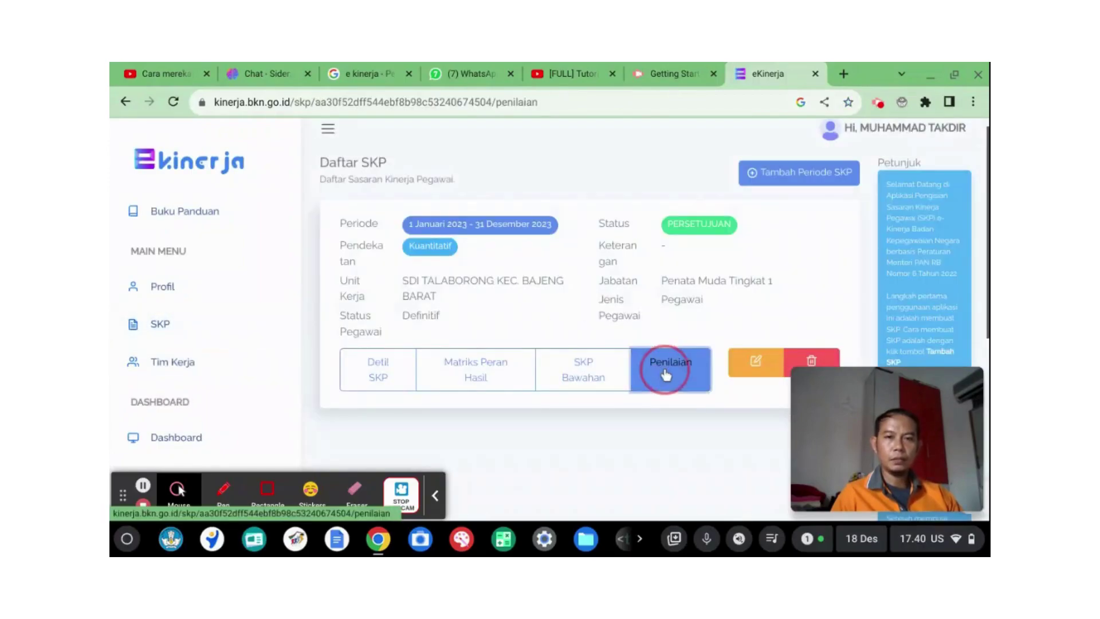
scroll(648, 326, down, 3)
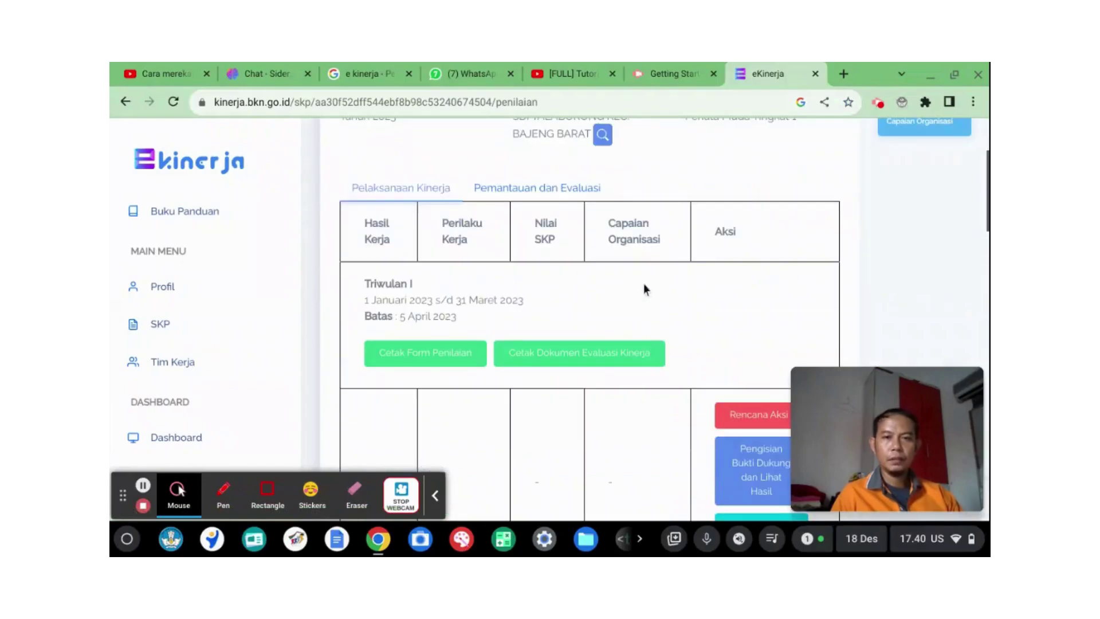
scroll(644, 284, down, 3)
scroll(601, 265, up, 1)
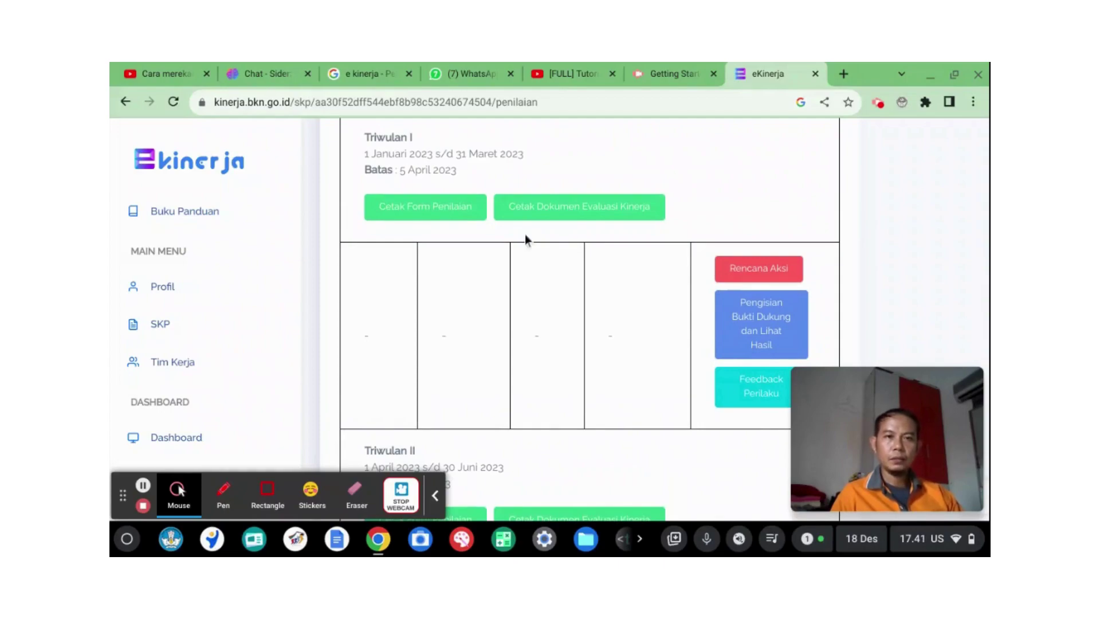
scroll(524, 234, down, 5)
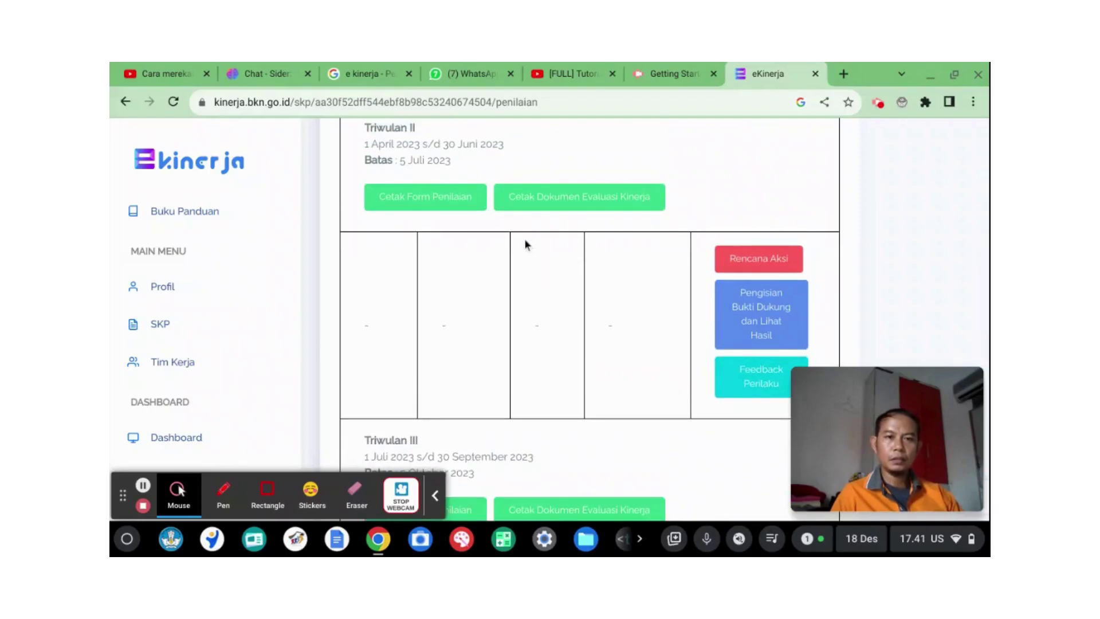
scroll(541, 291, down, 10)
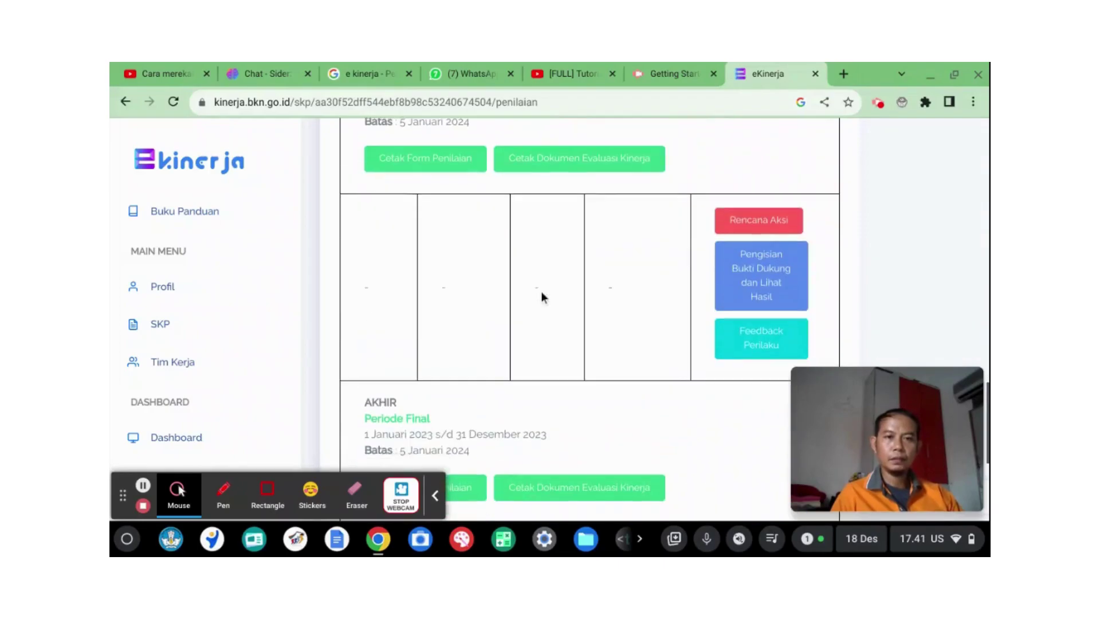
scroll(542, 293, down, 3)
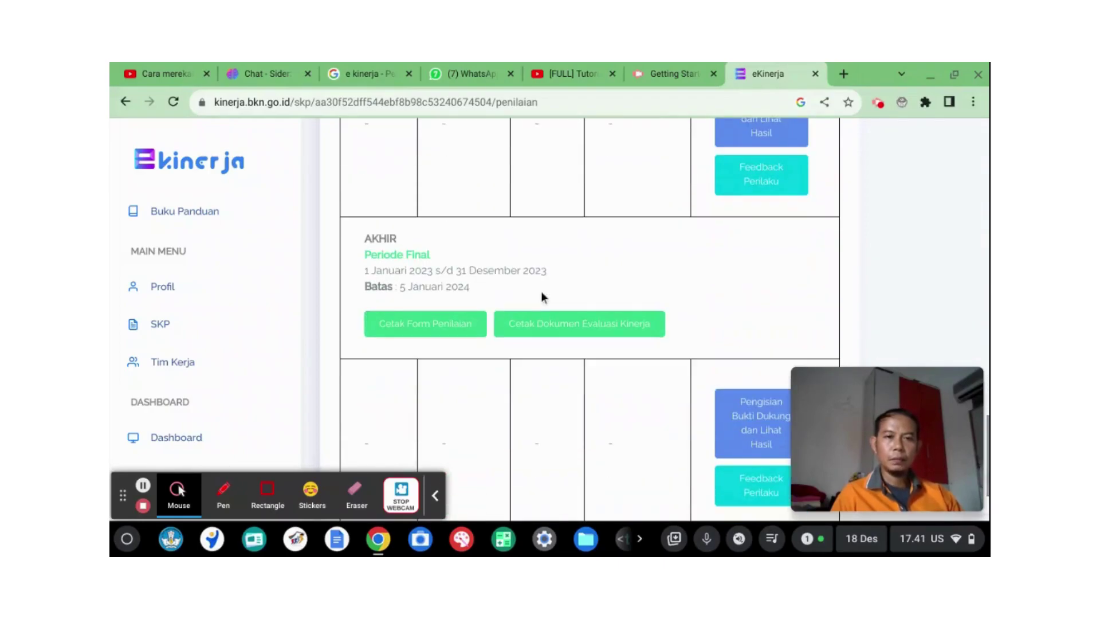
scroll(542, 293, down, 2)
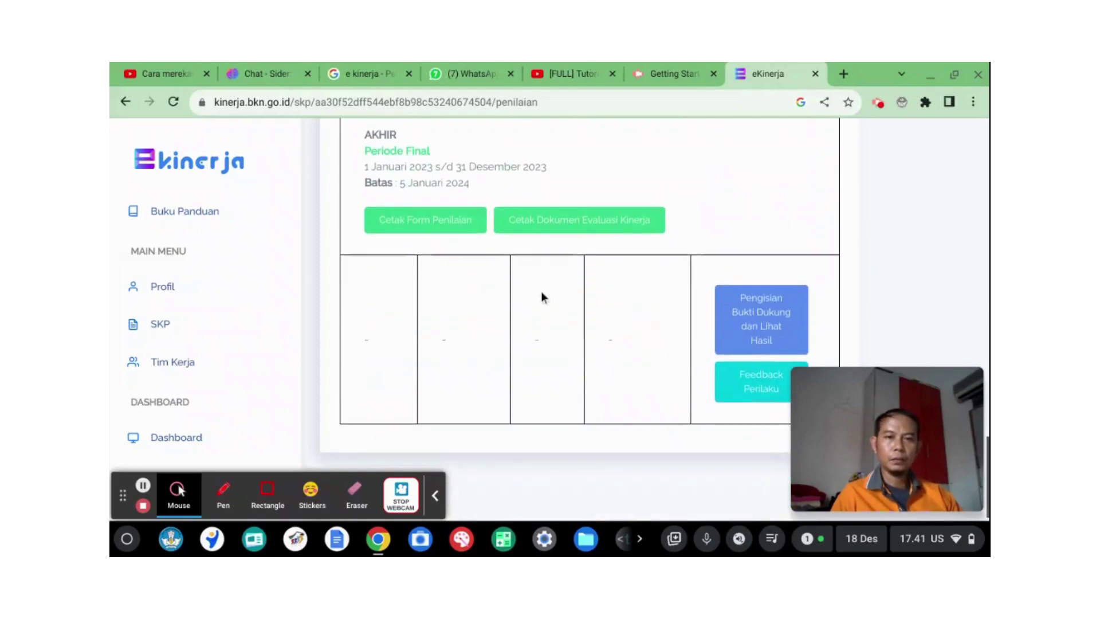
scroll(540, 291, up, 4)
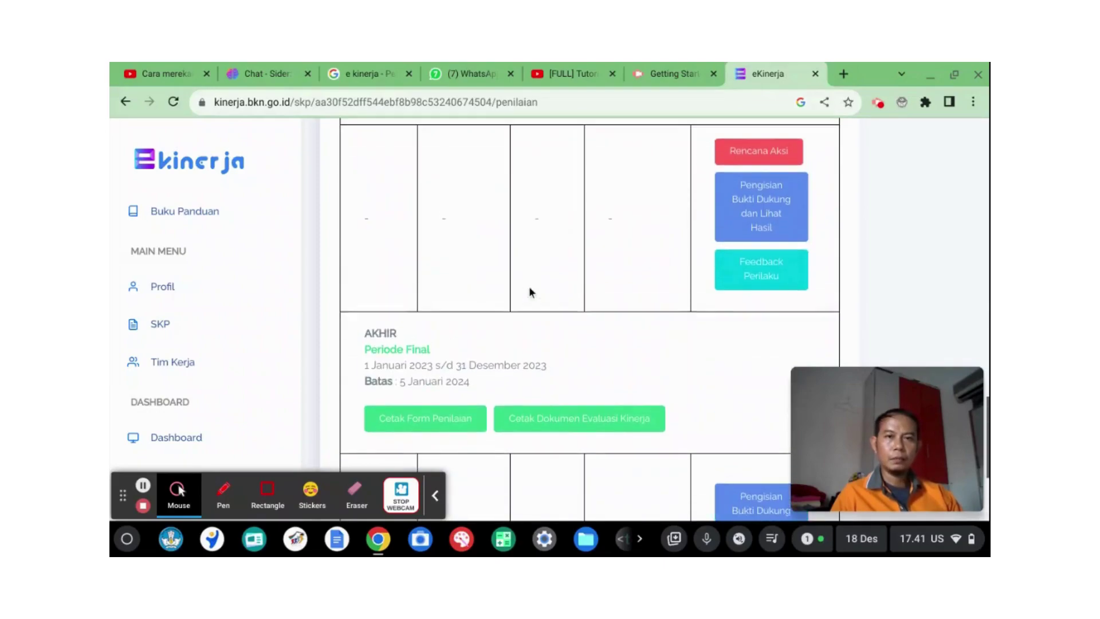
scroll(528, 292, up, 3)
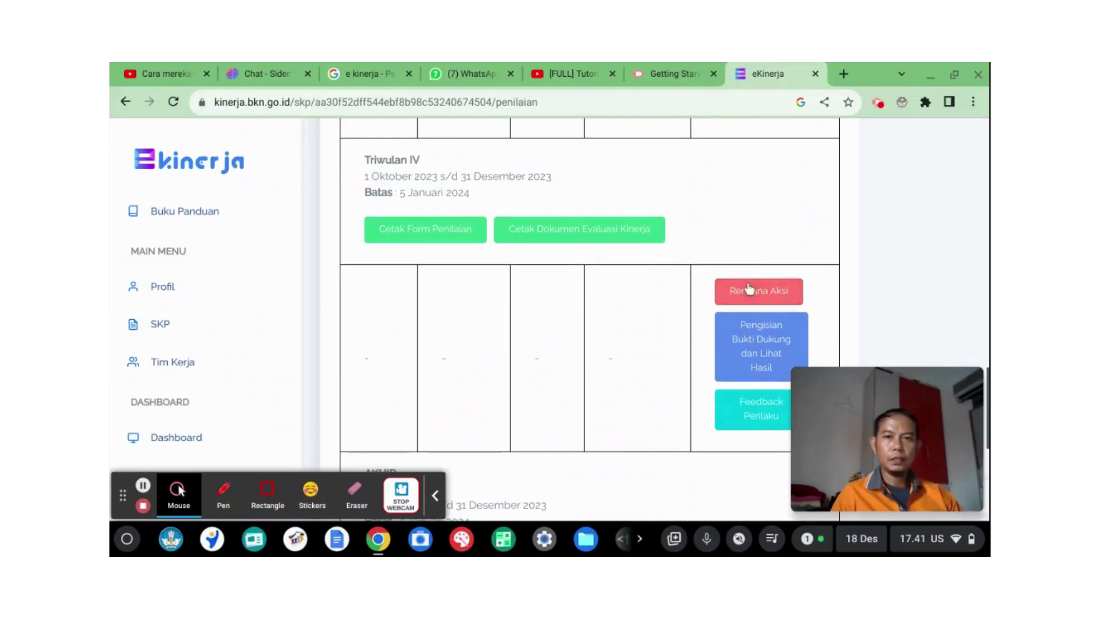
click(748, 288)
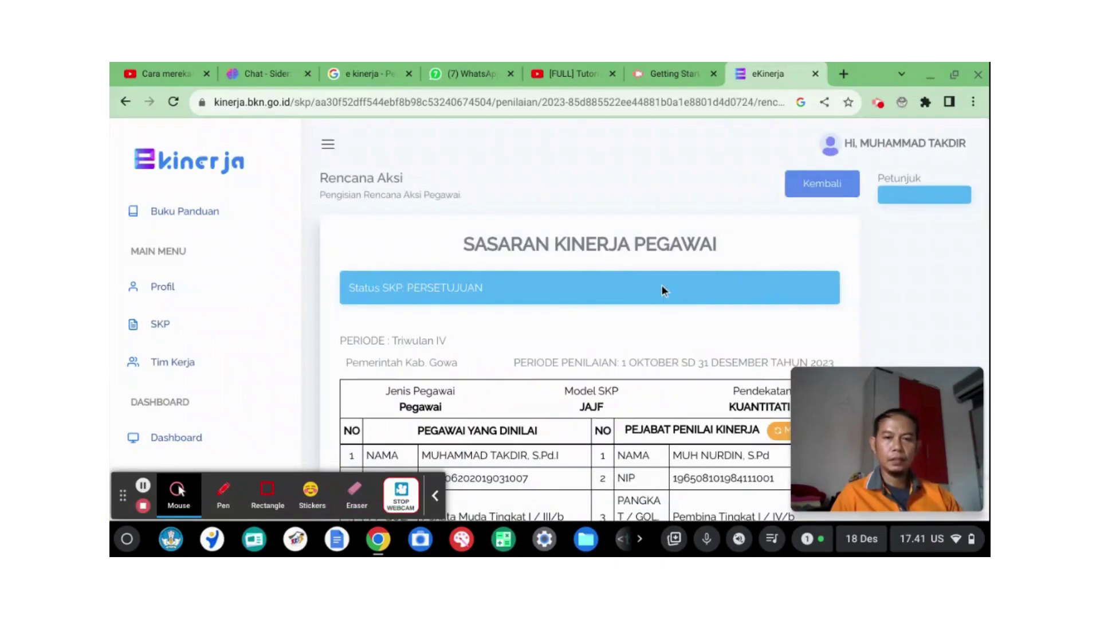
scroll(653, 297, down, 10)
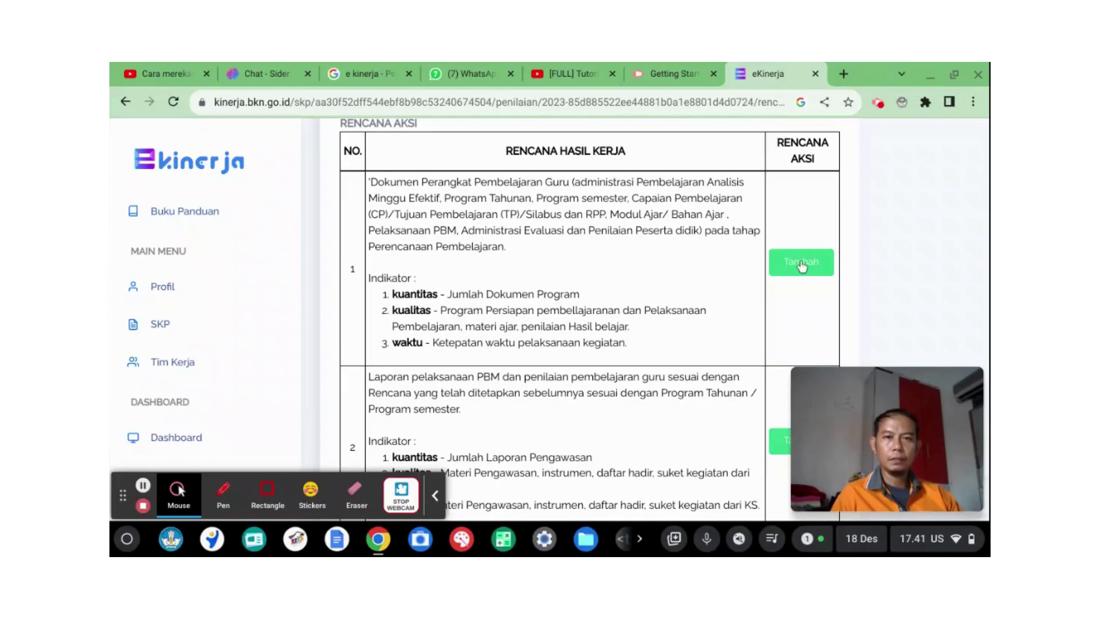
scroll(585, 288, down, 10)
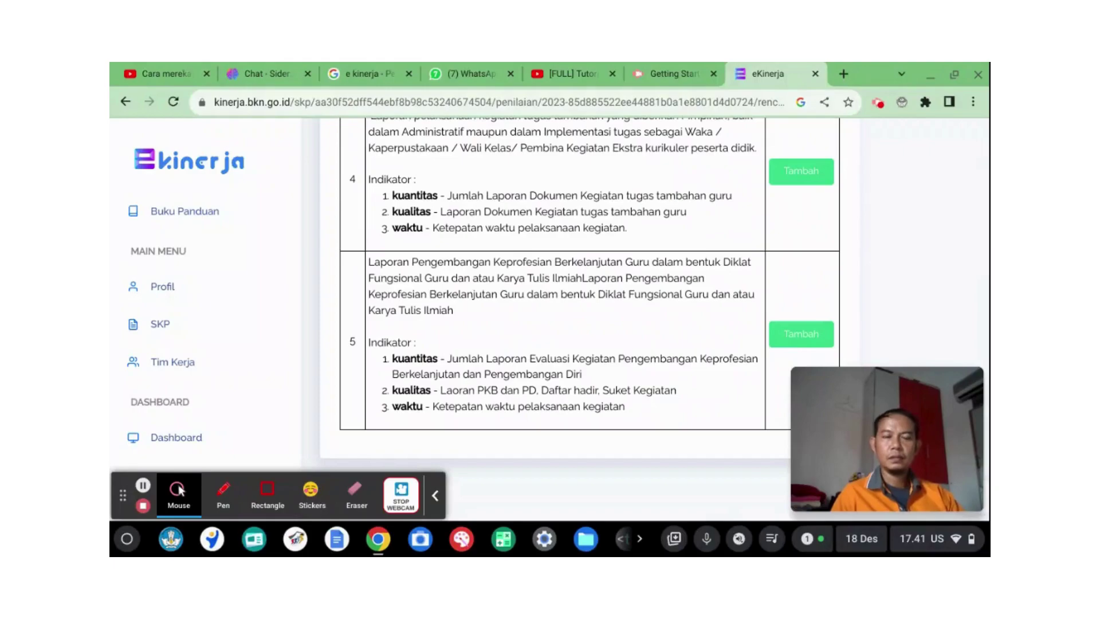
scroll(582, 286, up, 5)
scroll(538, 263, up, 3)
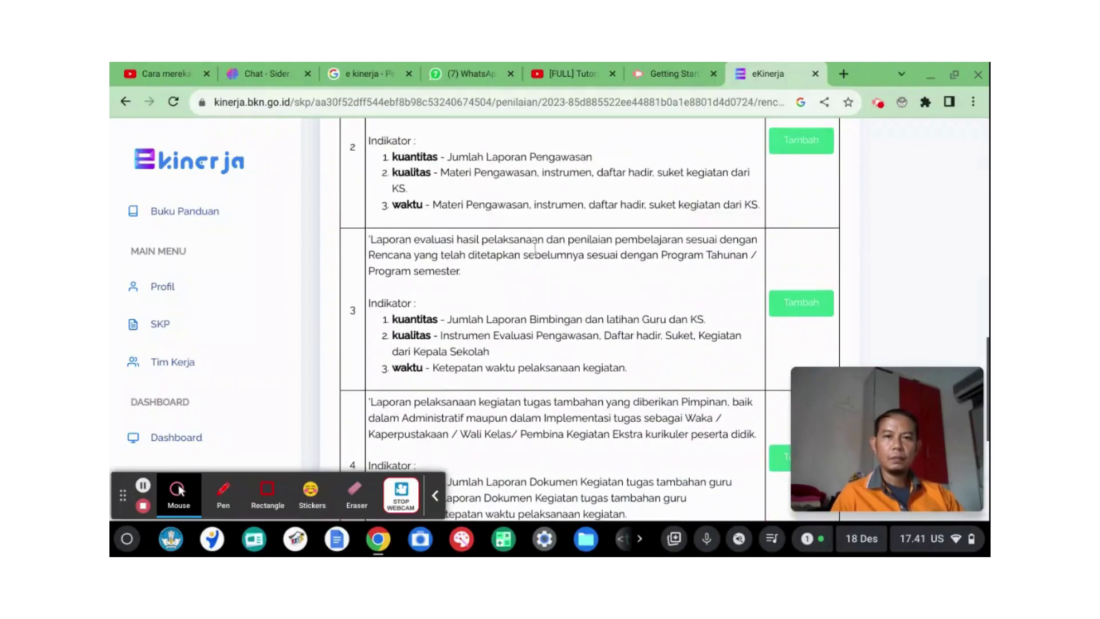
scroll(541, 246, up, 3)
scroll(533, 263, down, 9)
scroll(532, 257, down, 2)
scroll(532, 258, up, 9)
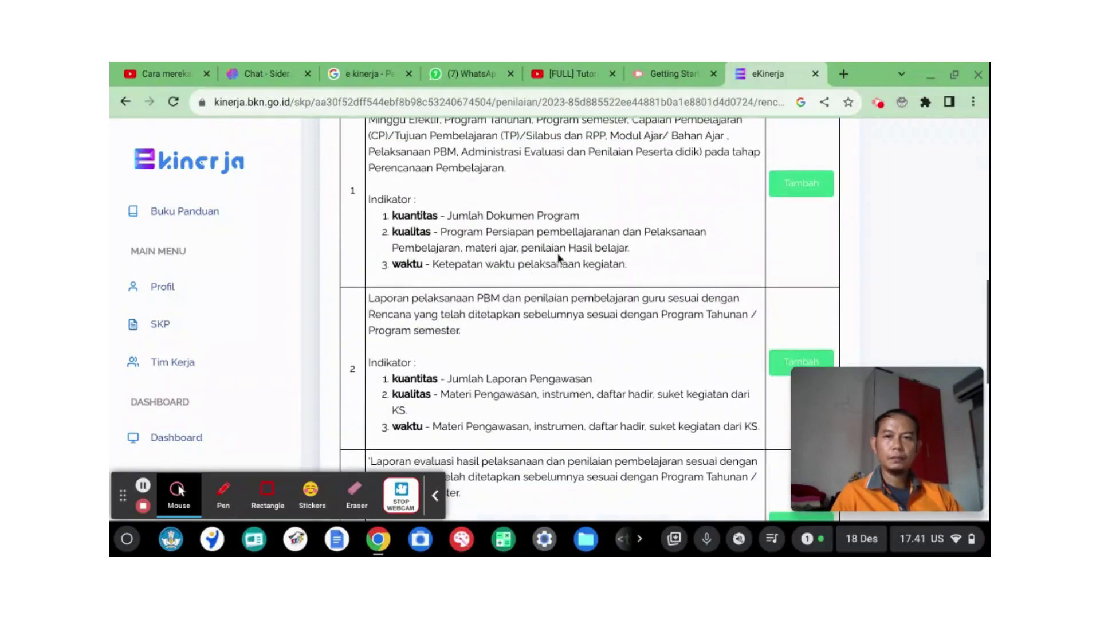
scroll(739, 218, up, 1)
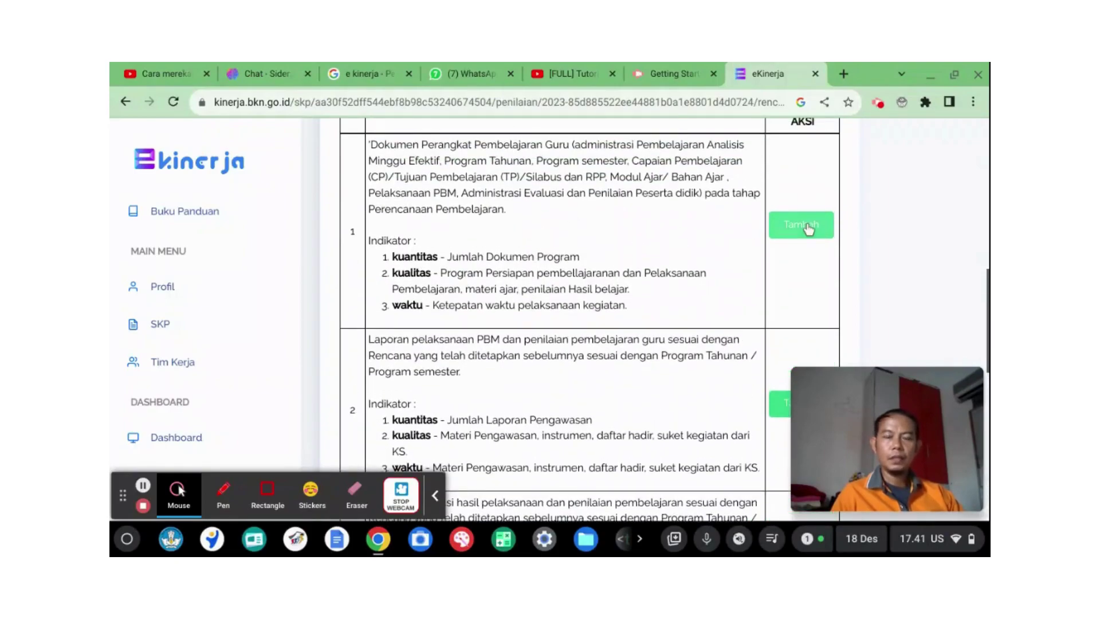
Step: Give row 1 the action plan 'Membuat Administrasi Pembelajaran' with target 100
click(808, 227)
click(429, 221)
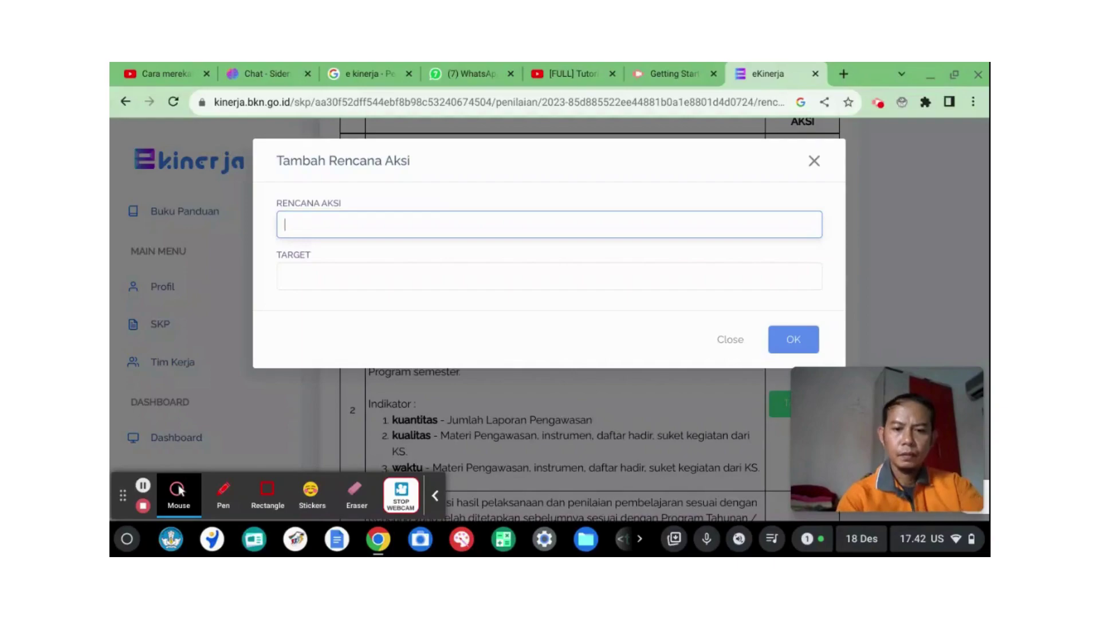
text(Membuat)
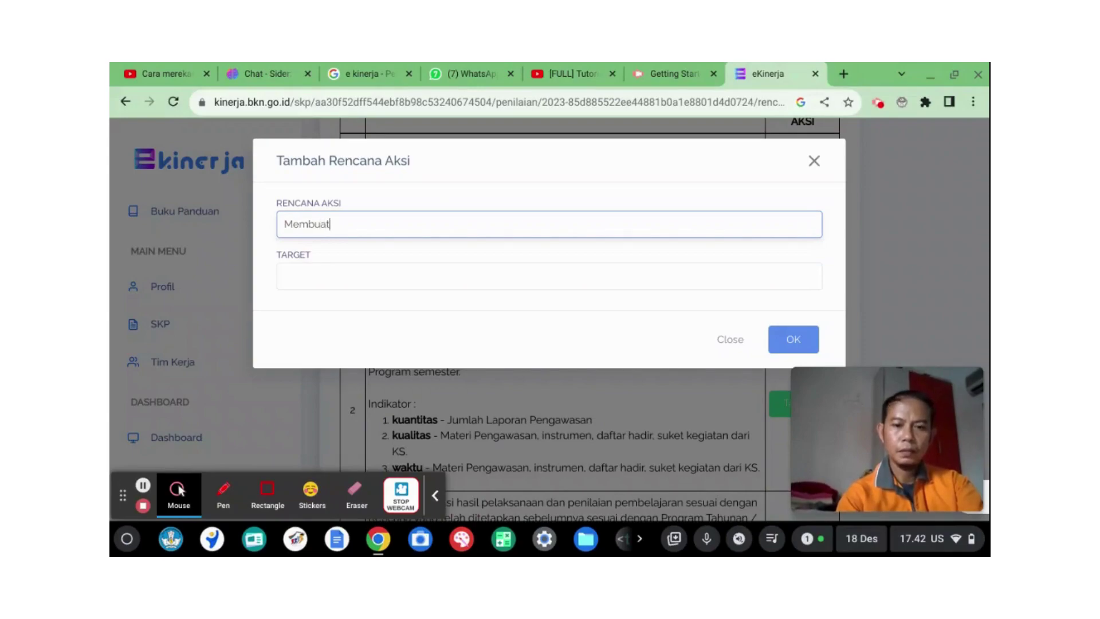
text( Admi)
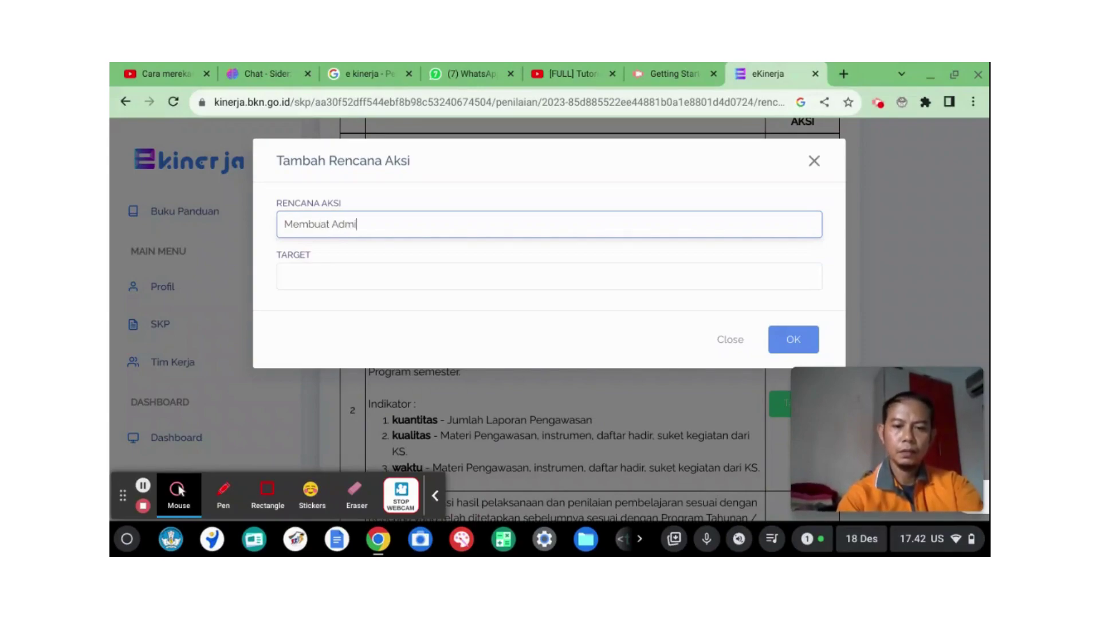
text(nistras)
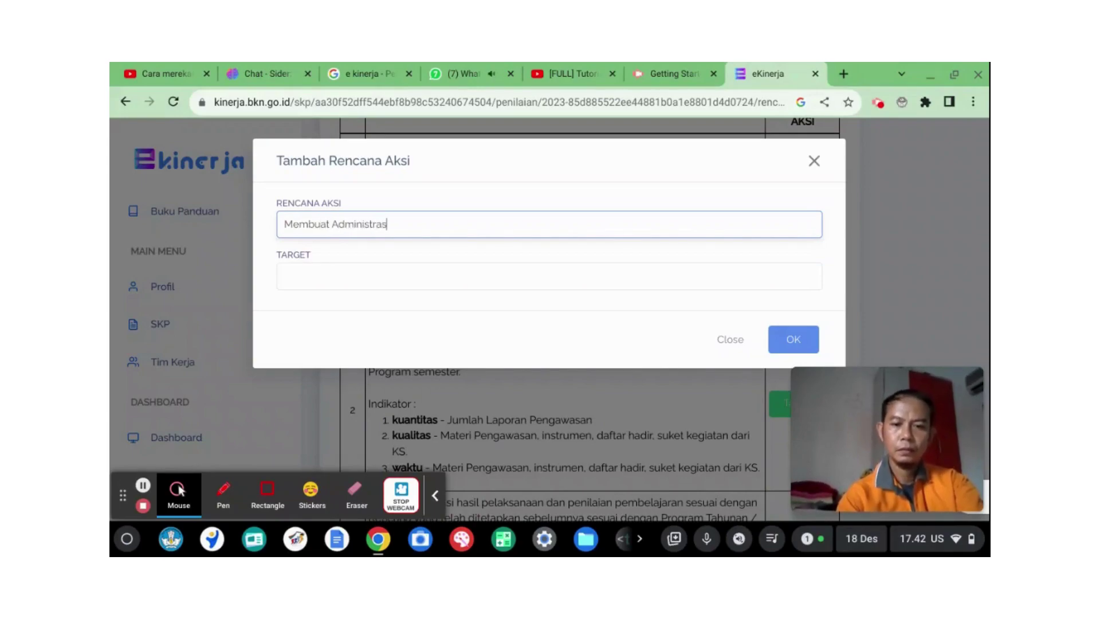
text(i Pembe)
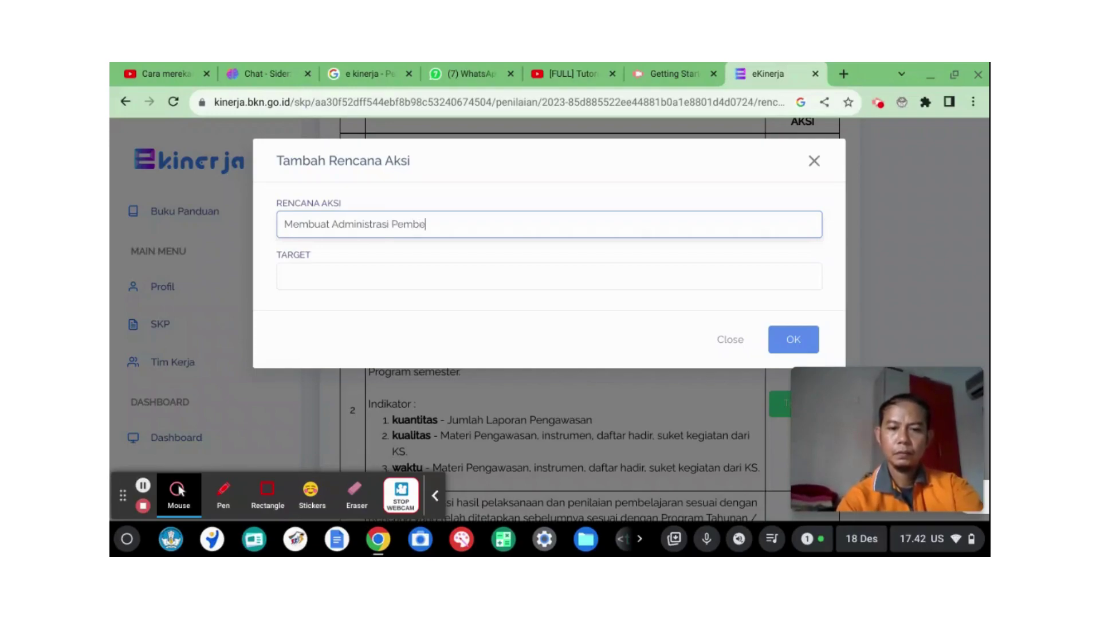
text(ljaran)
click(429, 224)
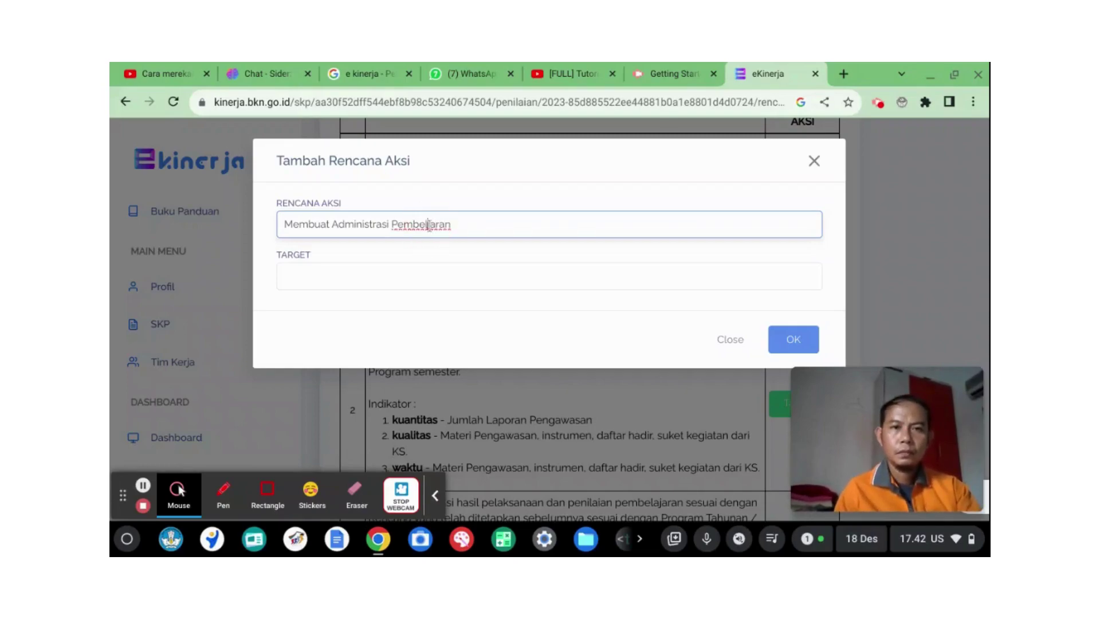
text(a)
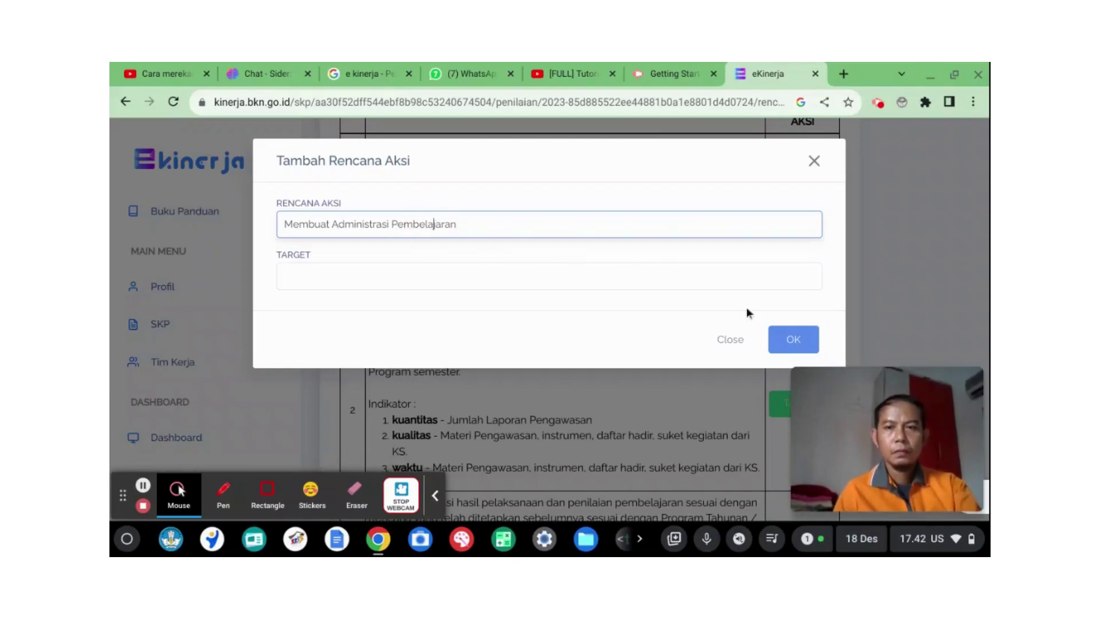
click(463, 278)
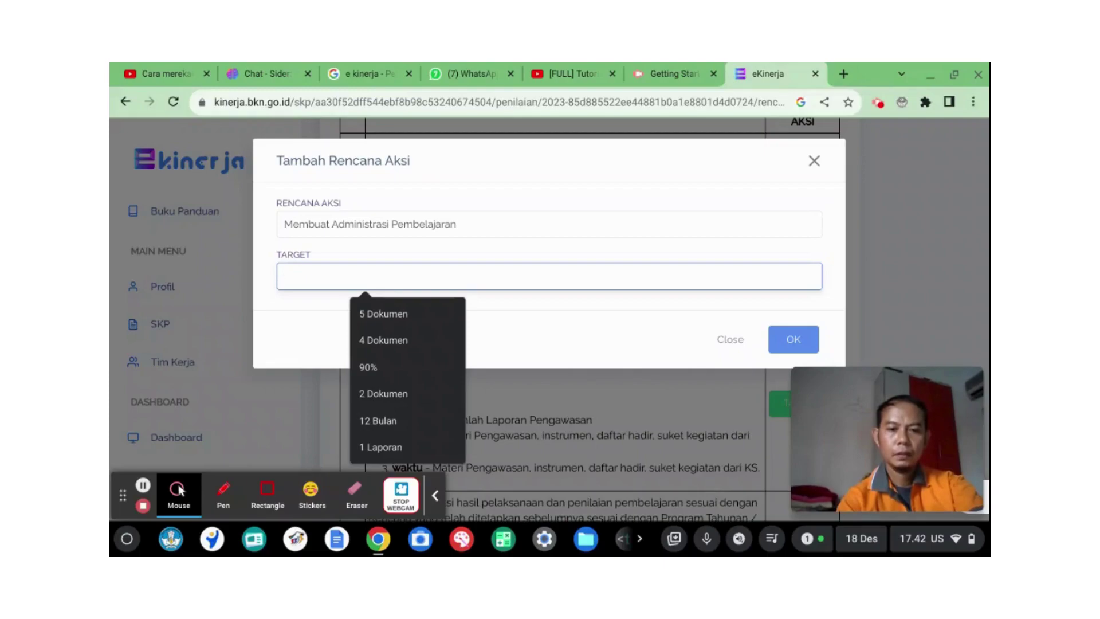
text(100)
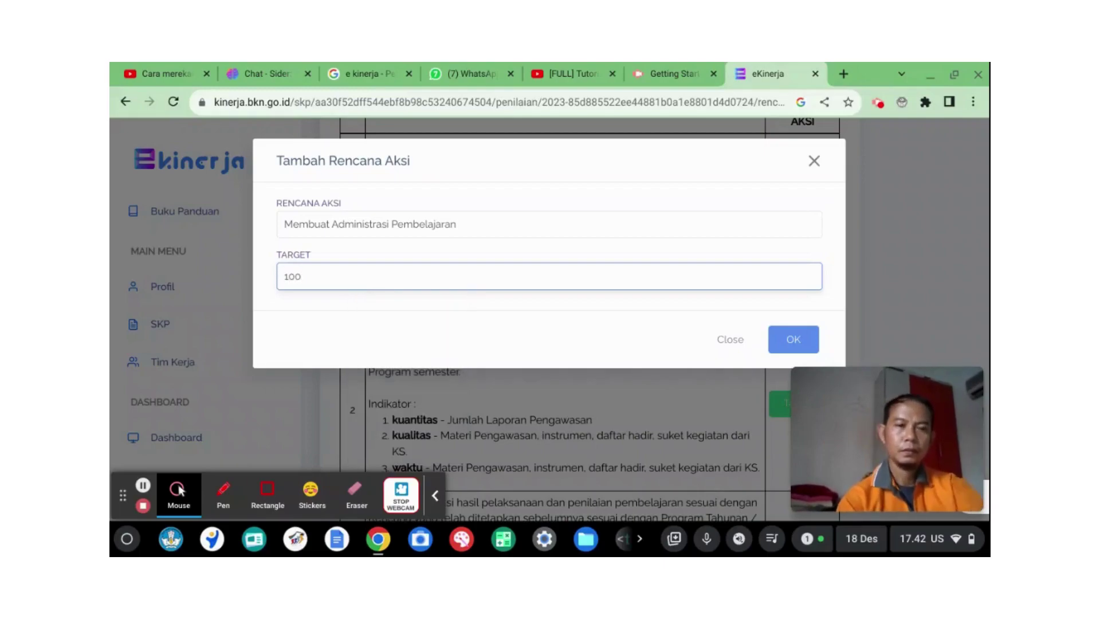
click(818, 343)
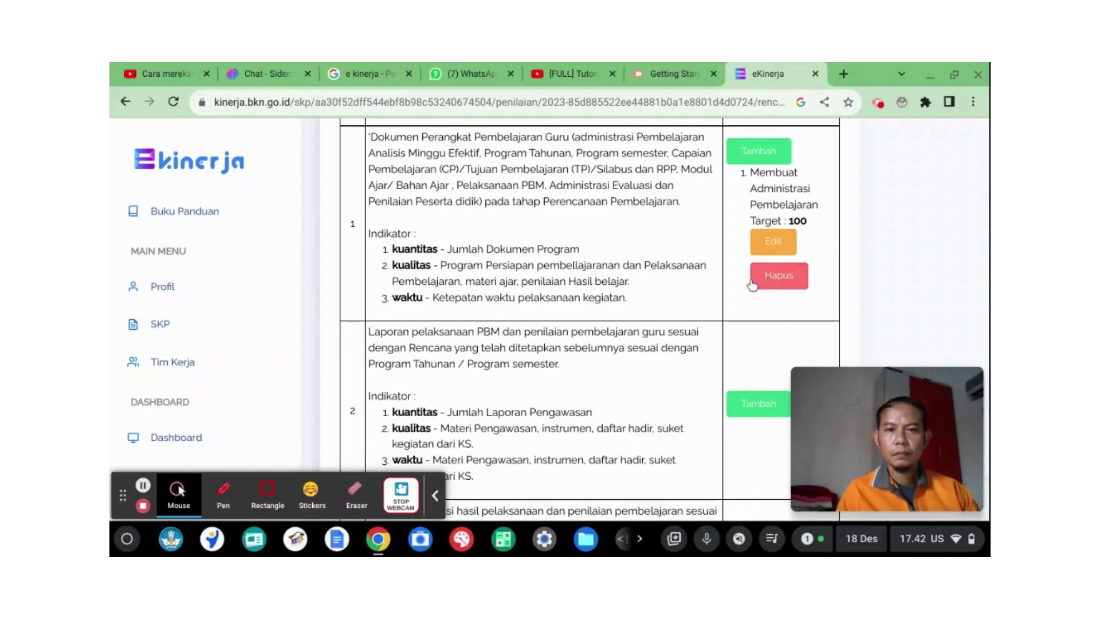
scroll(751, 280, down, 2)
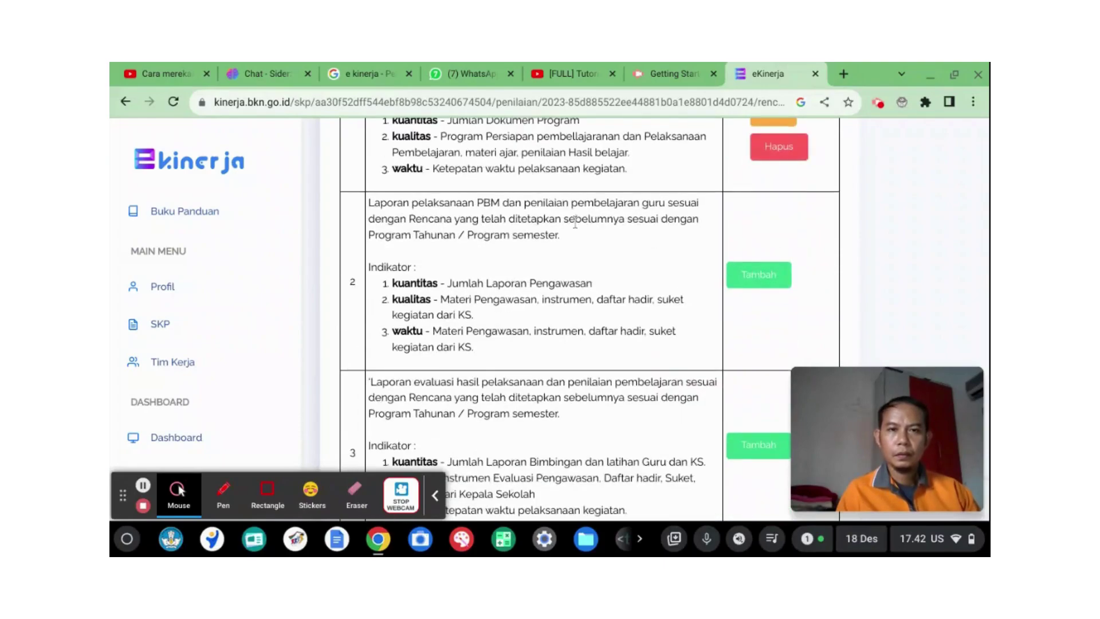
scroll(616, 258, up, 2)
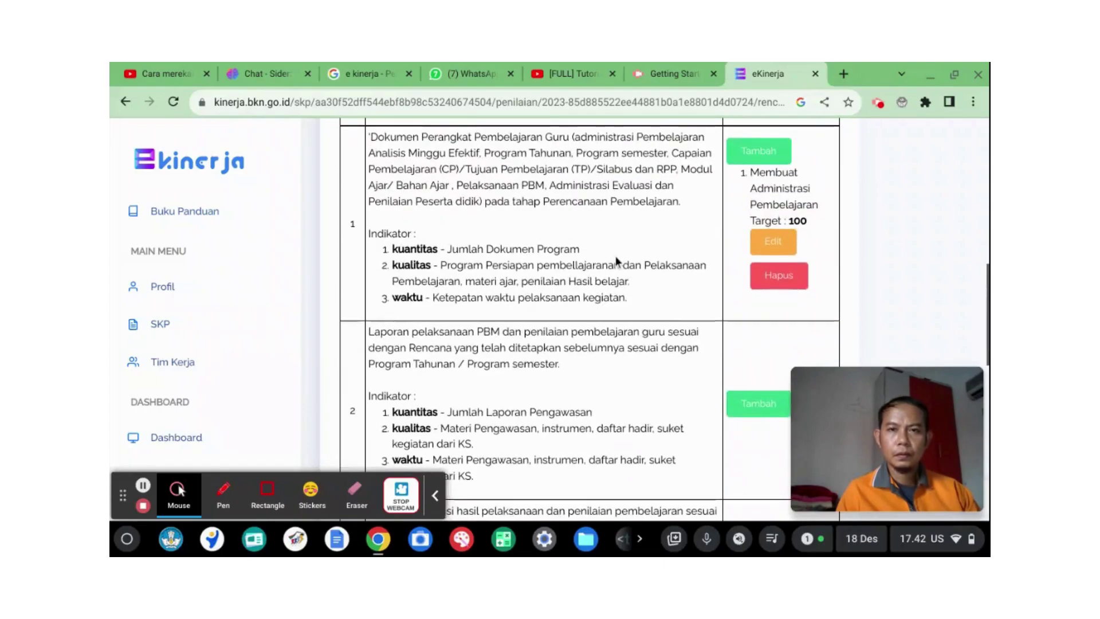
scroll(616, 258, up, 2)
scroll(616, 256, down, 3)
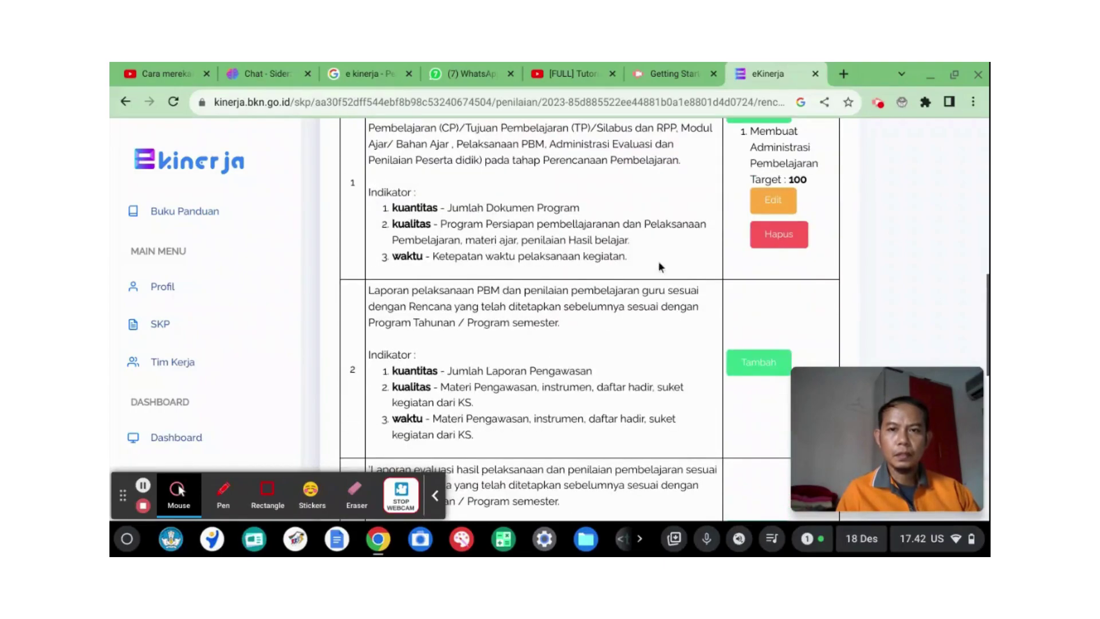
Step: Add 'Laporan Administrasi' as row 2's action plan with a 90% target
click(761, 363)
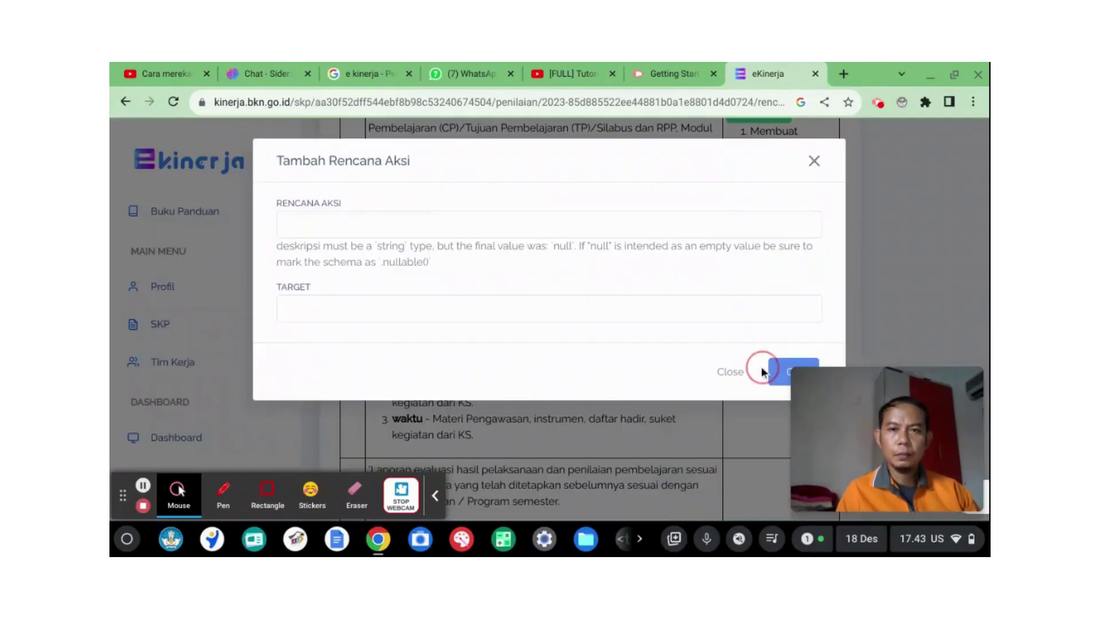
click(508, 229)
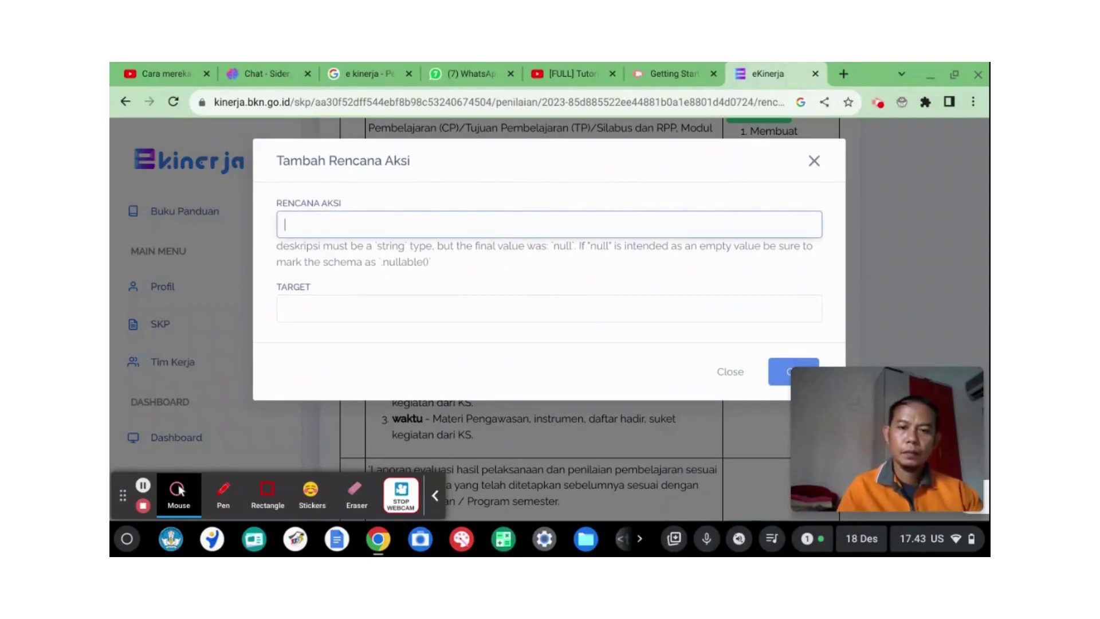
text(Lapo)
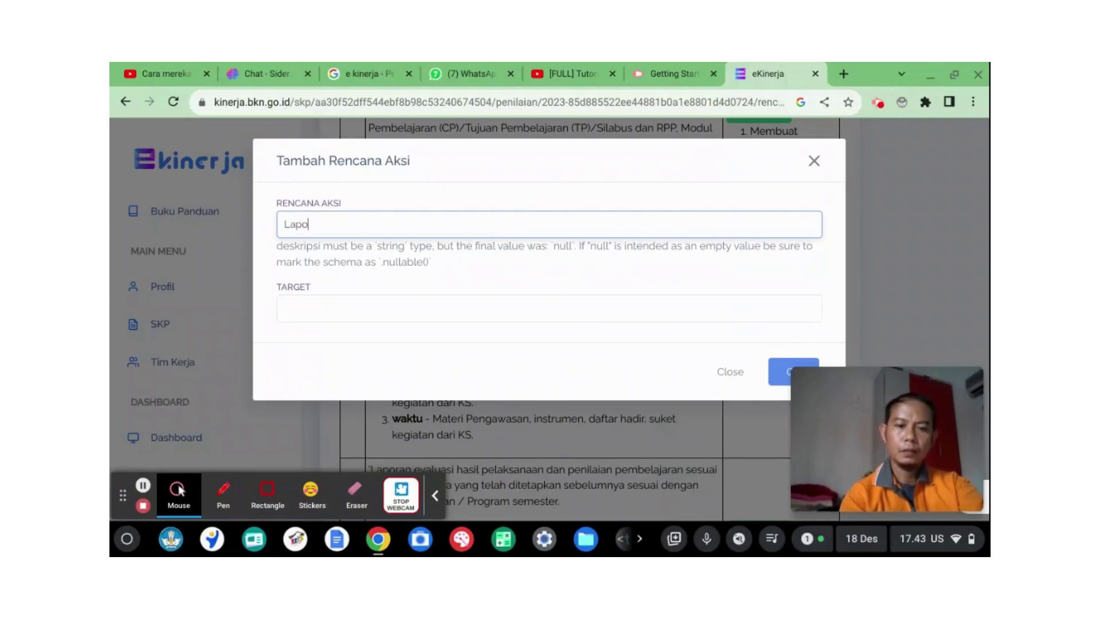
text(ran Adminis)
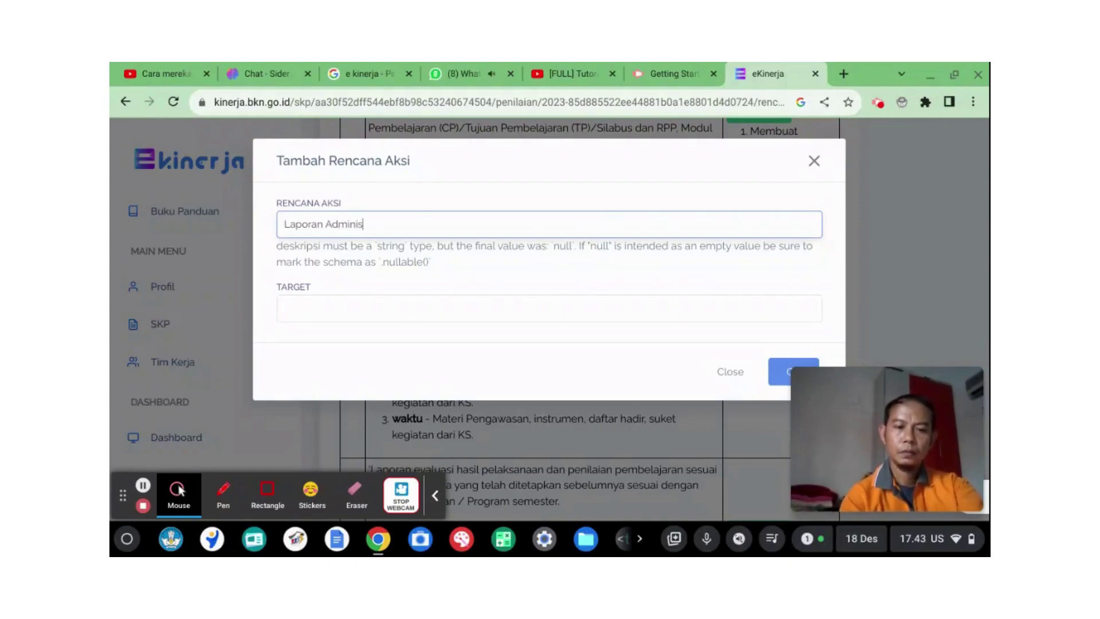
text(tras)
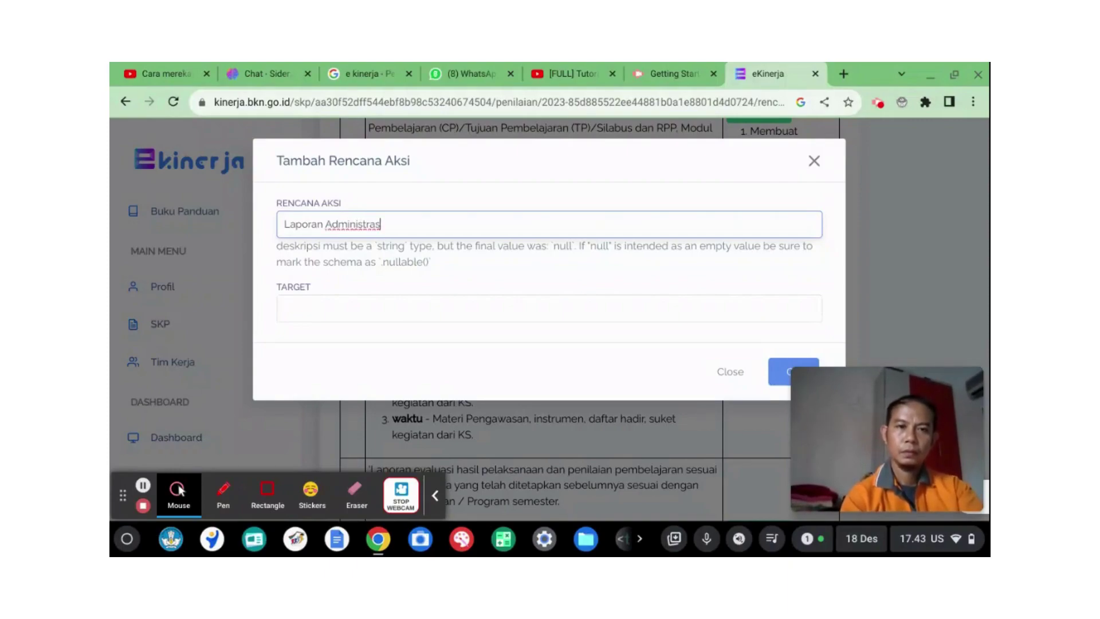
text(i)
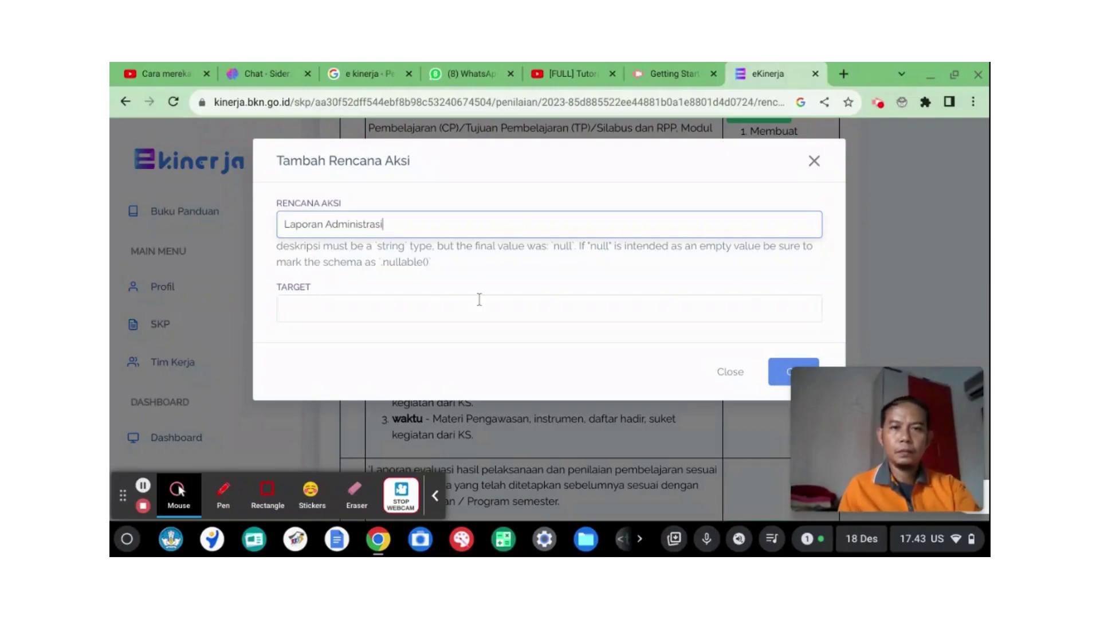
click(478, 302)
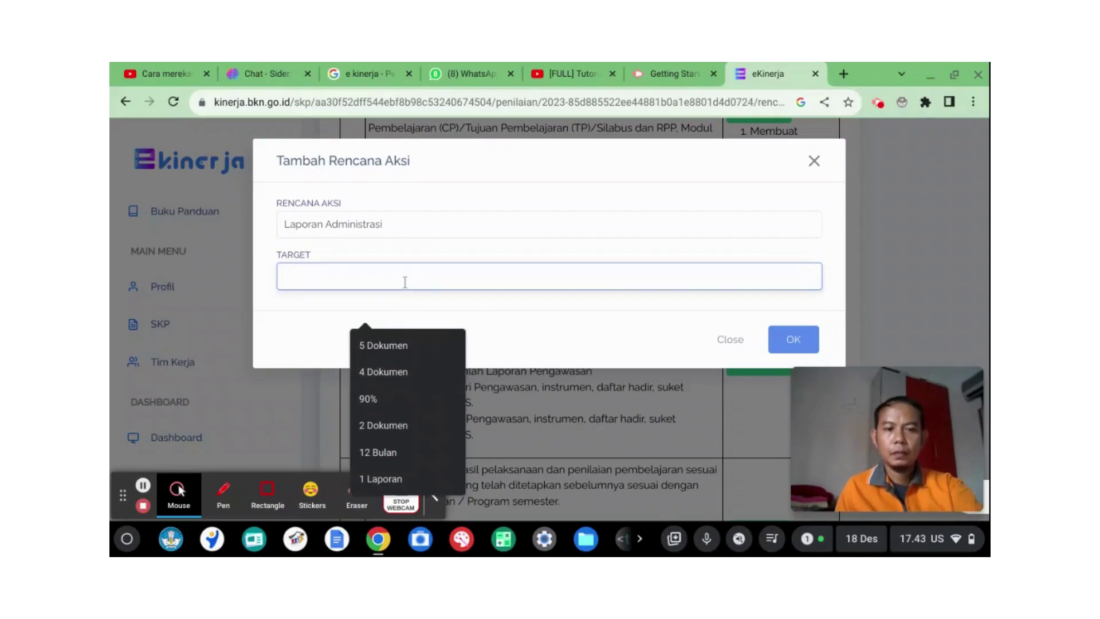
click(372, 400)
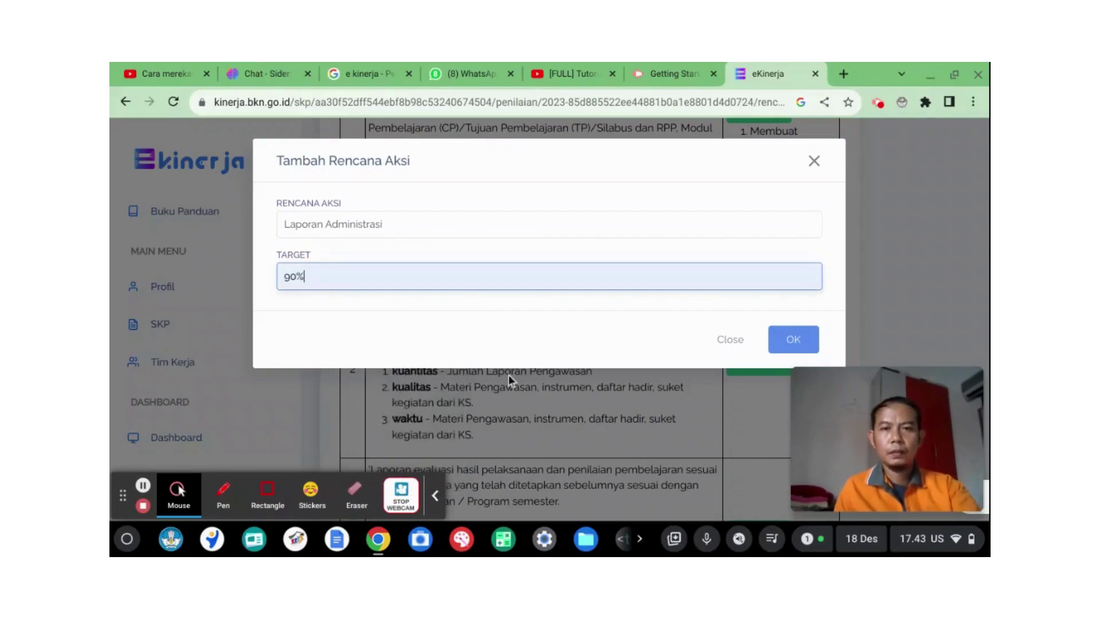
click(798, 341)
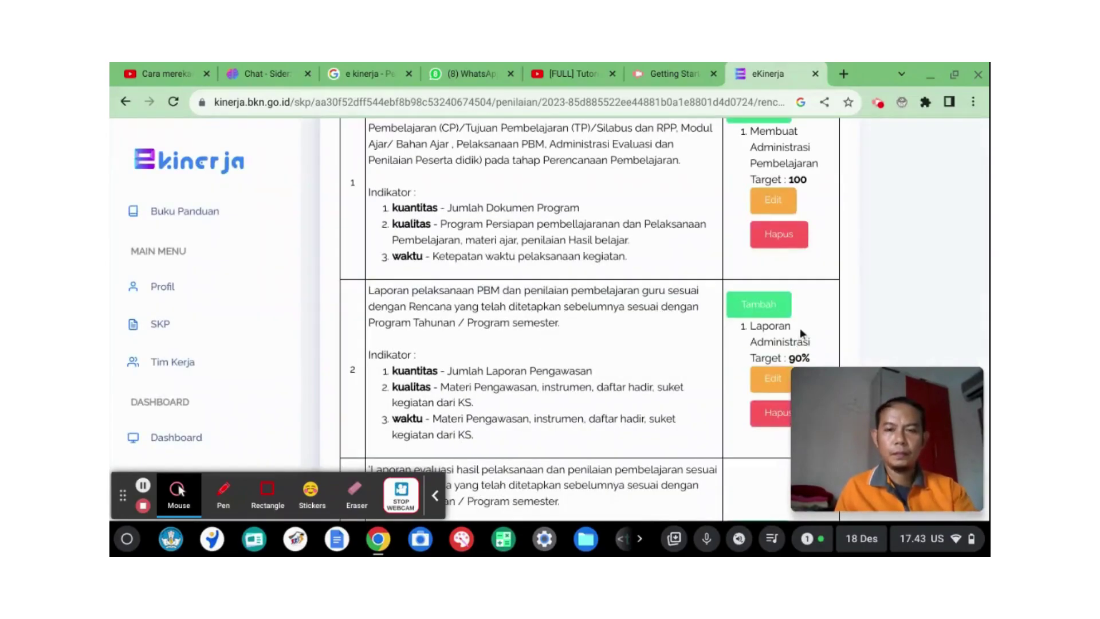
scroll(608, 244, down, 2)
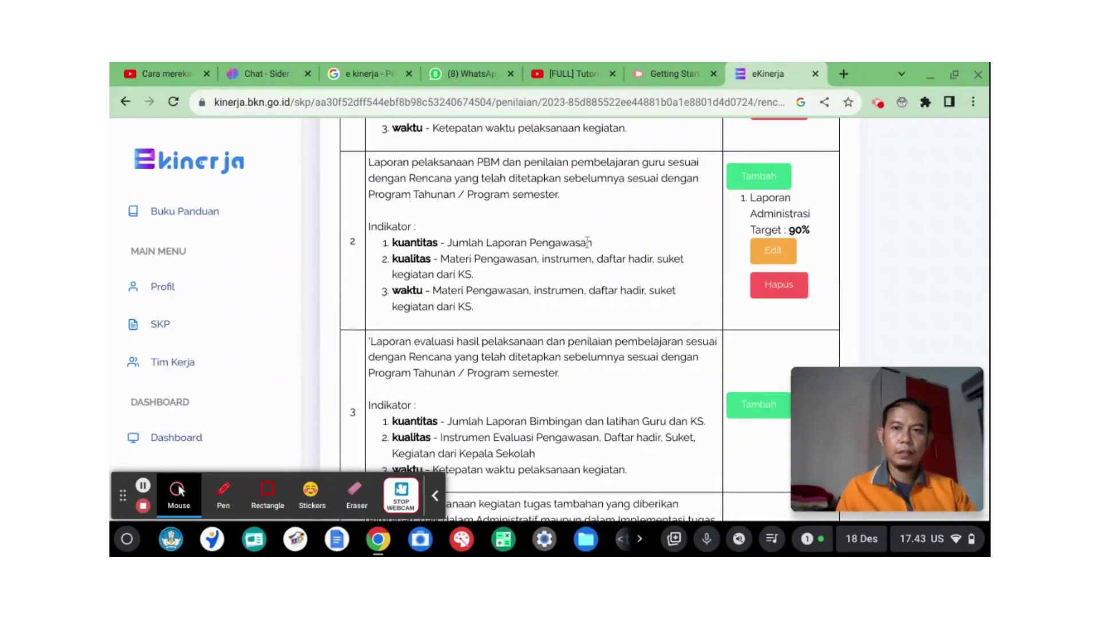
scroll(587, 244, up, 1)
scroll(586, 243, up, 1)
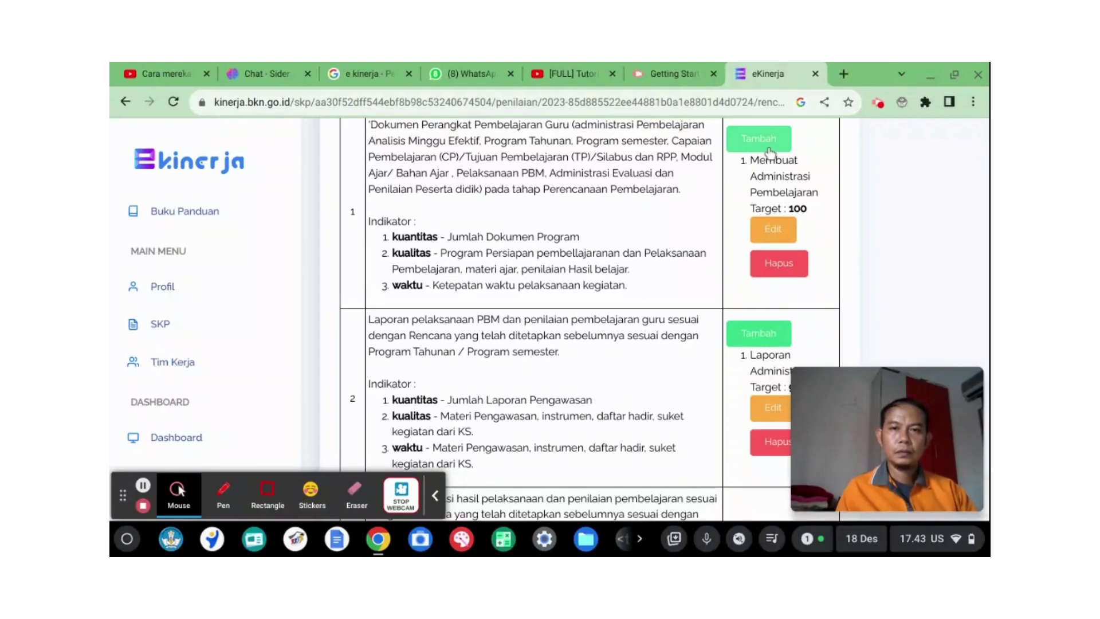
scroll(736, 221, up, 3)
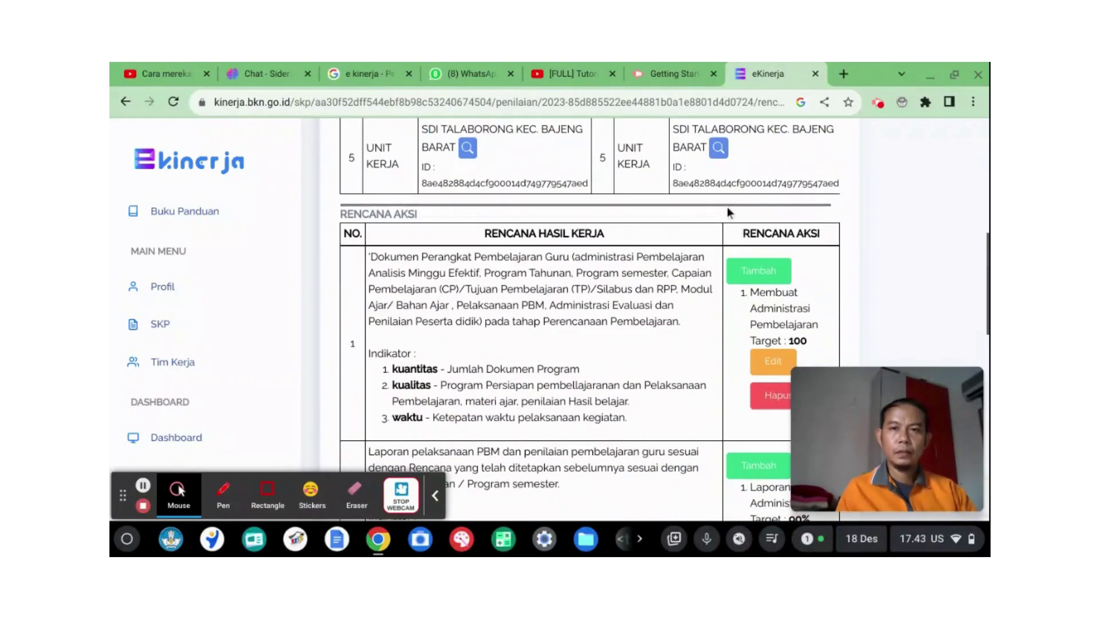
scroll(727, 212, down, 3)
scroll(578, 214, down, 10)
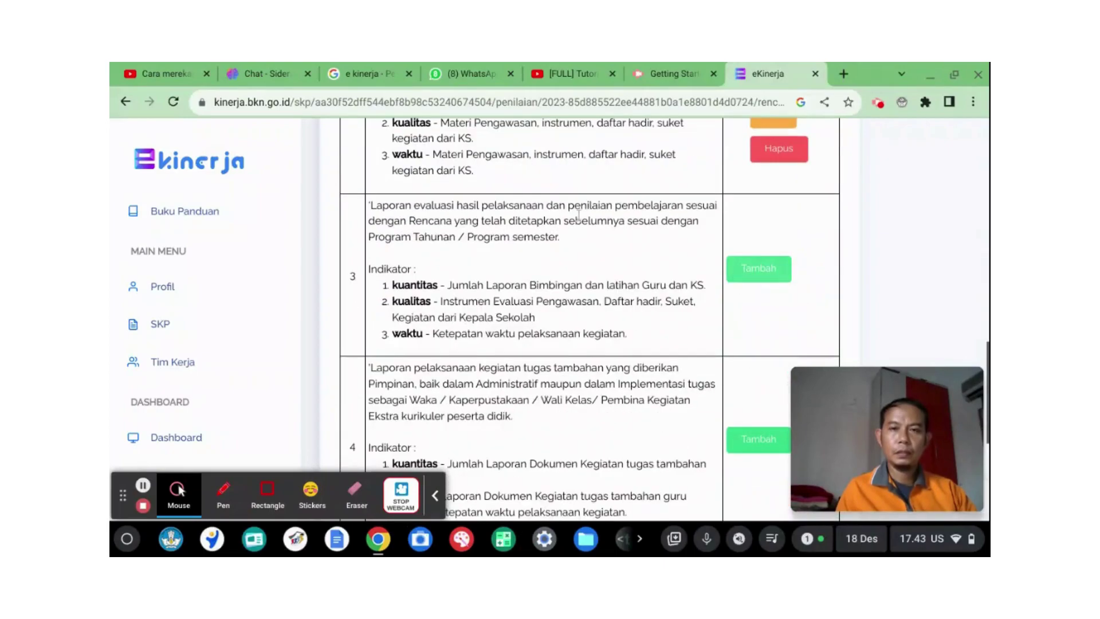
scroll(463, 182, down, 5)
scroll(461, 184, up, 6)
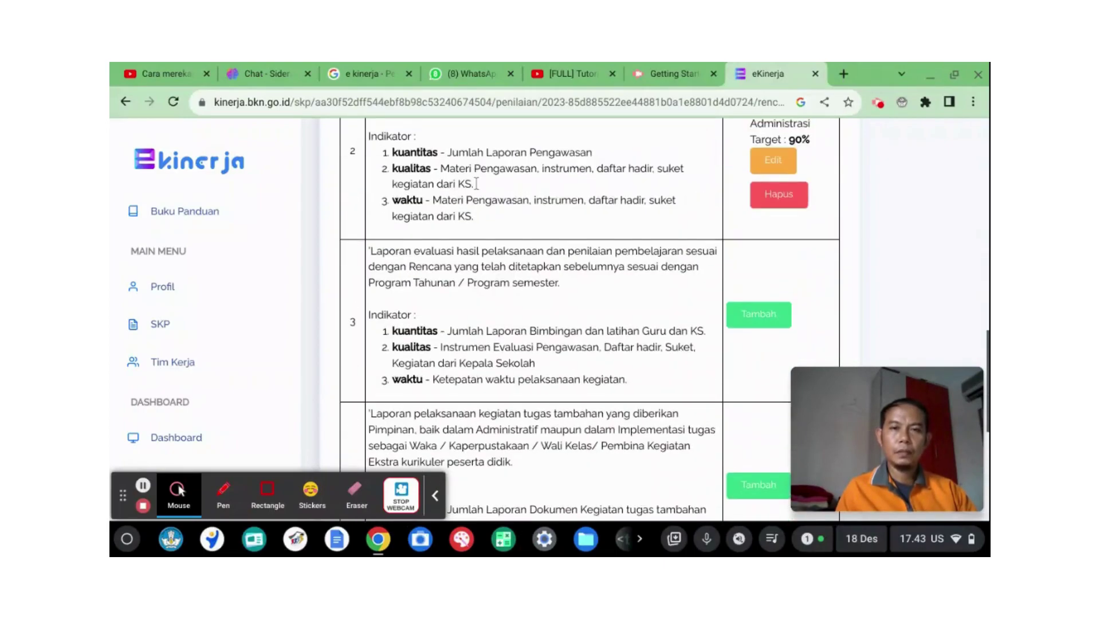
scroll(424, 190, up, 3)
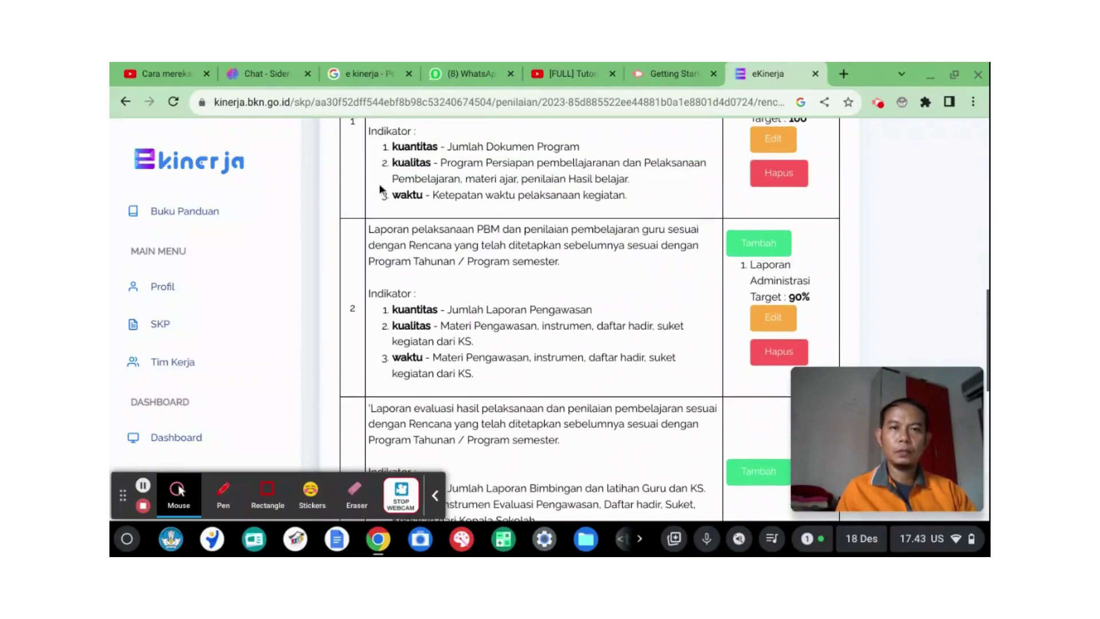
scroll(382, 186, up, 2)
scroll(384, 181, up, 3)
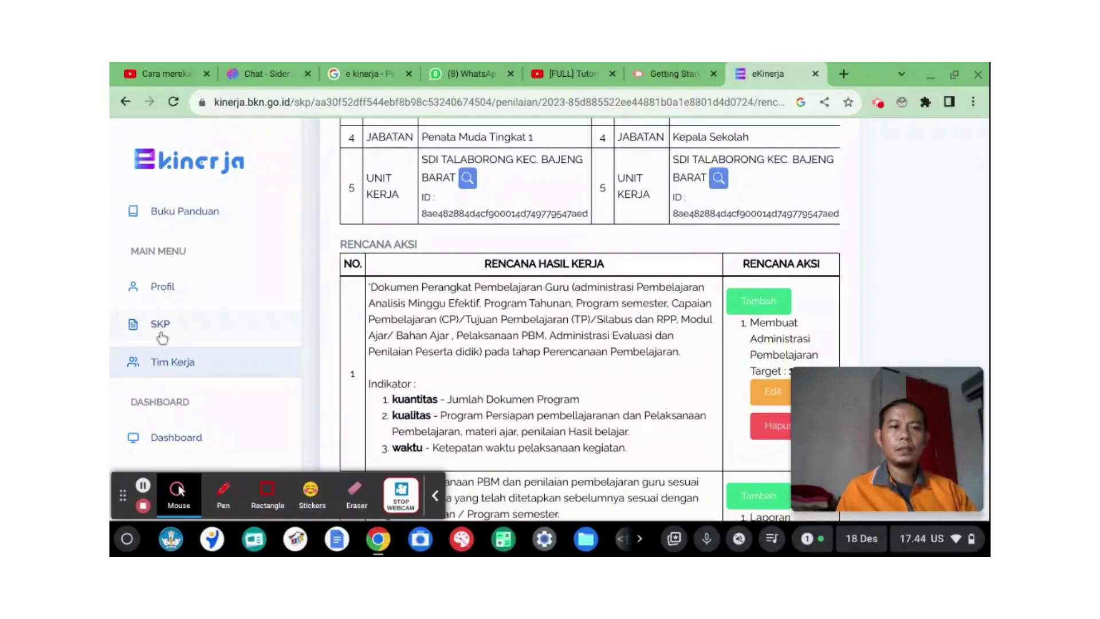
Step: Go via the SKP list and the 2023 Penilaian page to Triwulan IV's Pengisian Bukti Dukung
click(162, 324)
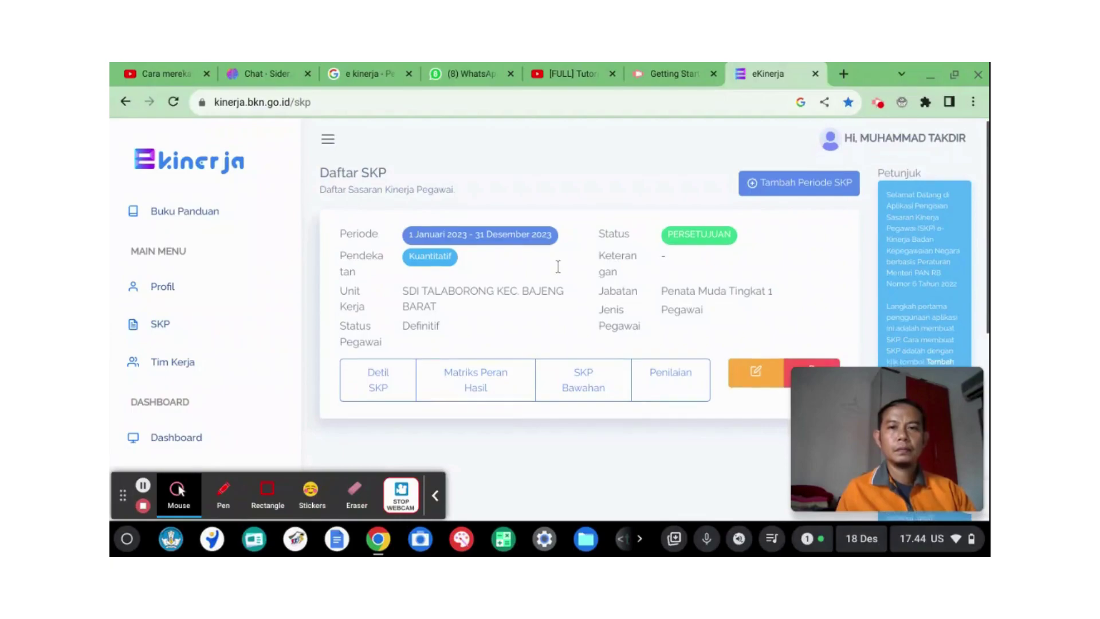
scroll(645, 282, down, 2)
click(674, 277)
scroll(675, 273, down, 5)
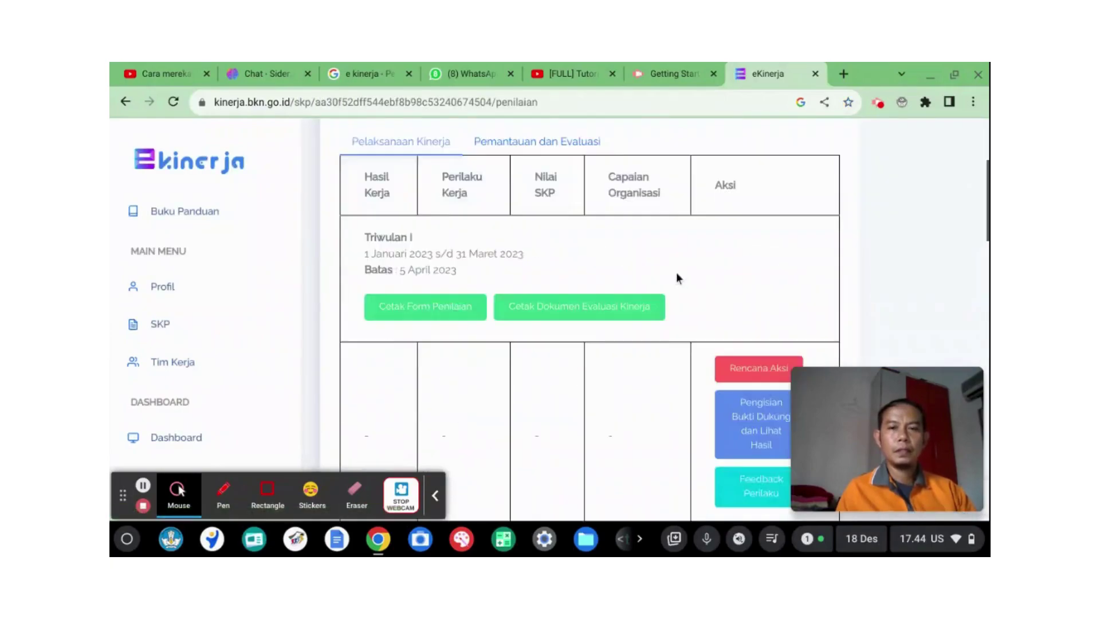
scroll(675, 273, down, 20)
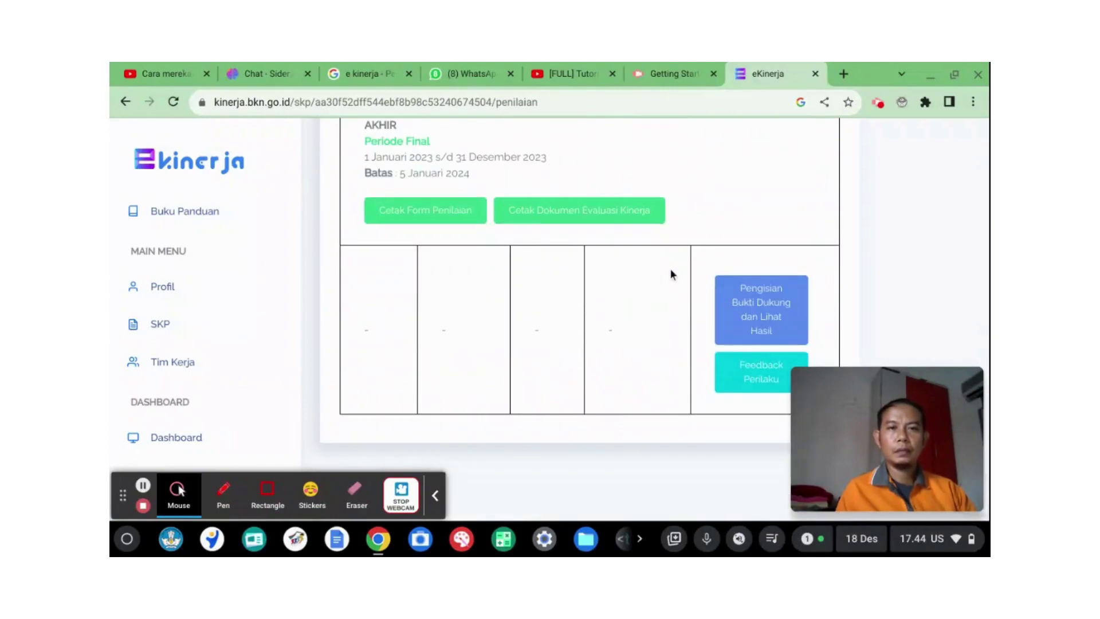
scroll(669, 269, up, 3)
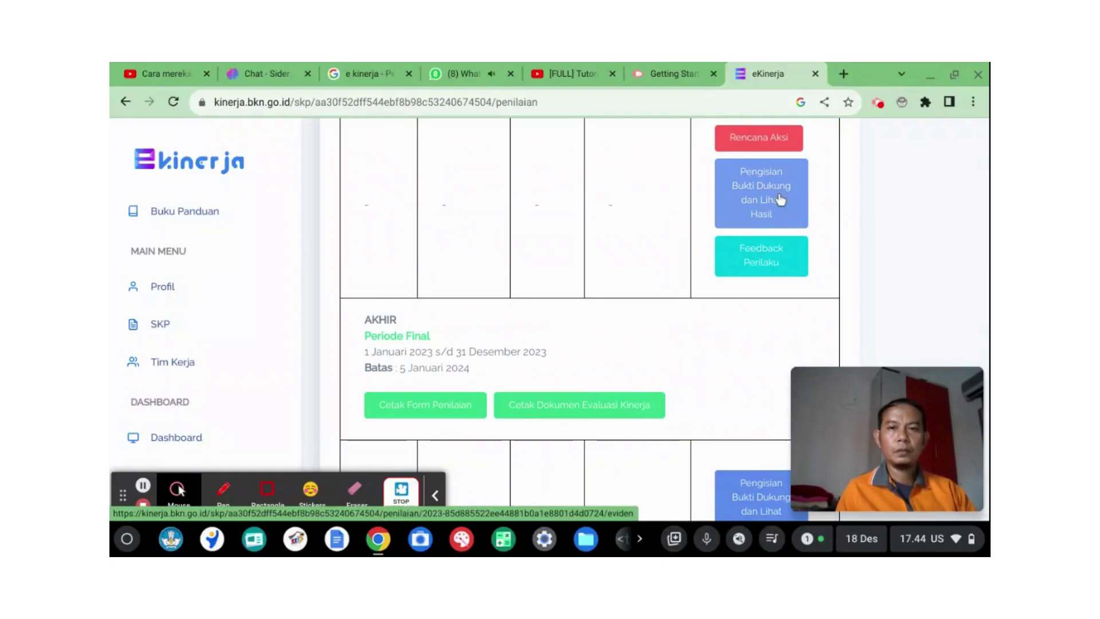
click(781, 199)
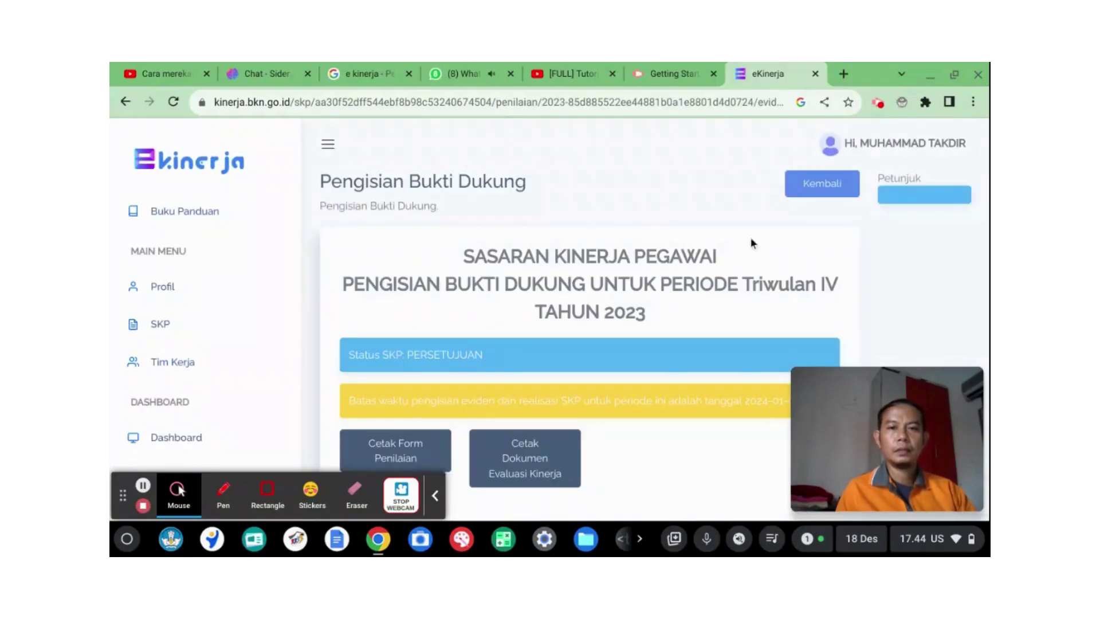
Step: Open Tambah Bukti Dukung for row 1's Jumlah Dokumen Program Kuantitas line in HASIL KERJA
scroll(750, 237, down, 2)
scroll(731, 238, down, 3)
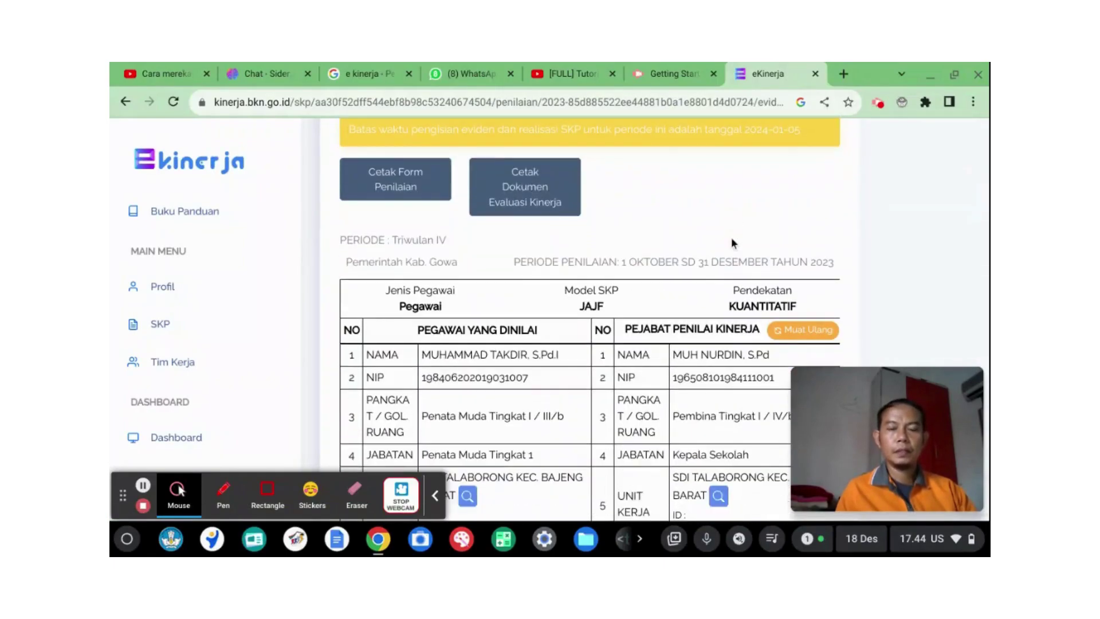
scroll(730, 236, down, 5)
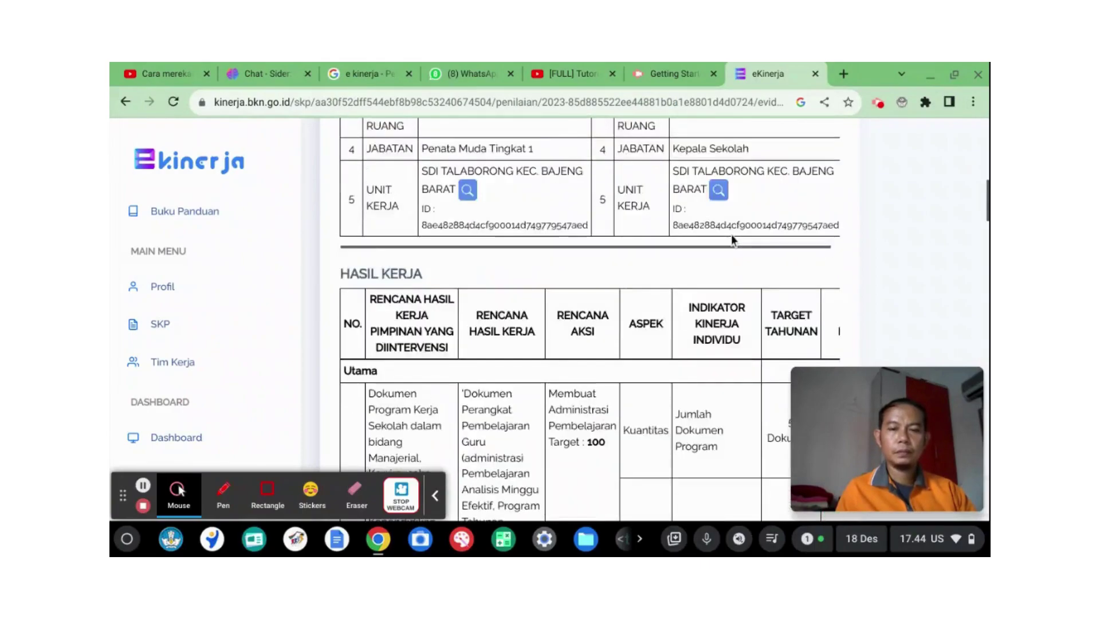
scroll(731, 235, down, 2)
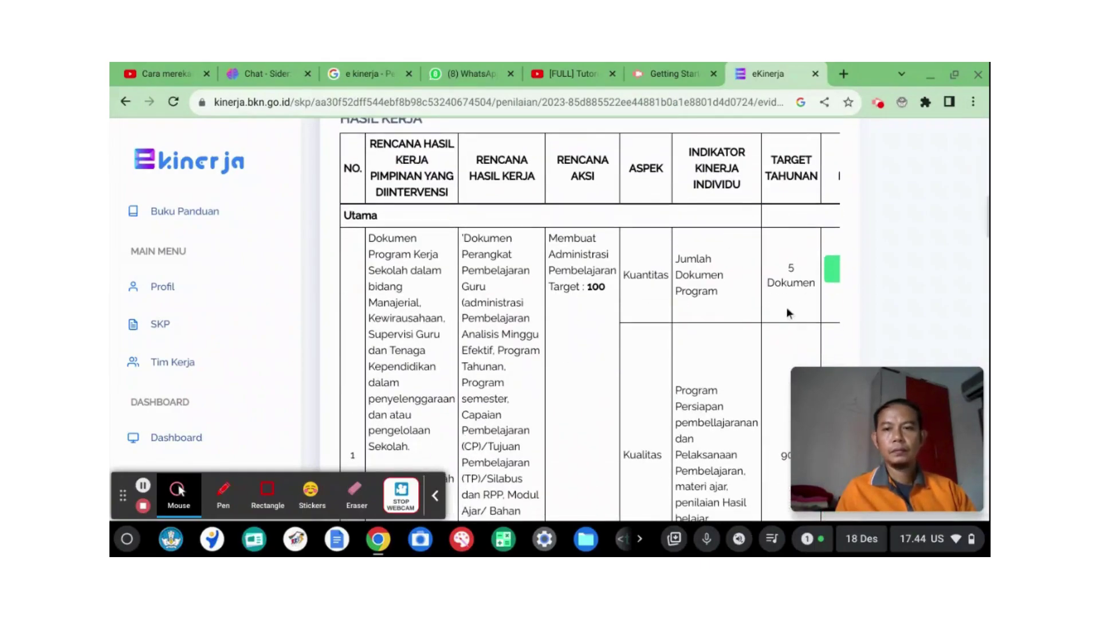
scroll(786, 298, down, 1)
scroll(786, 296, down, 1)
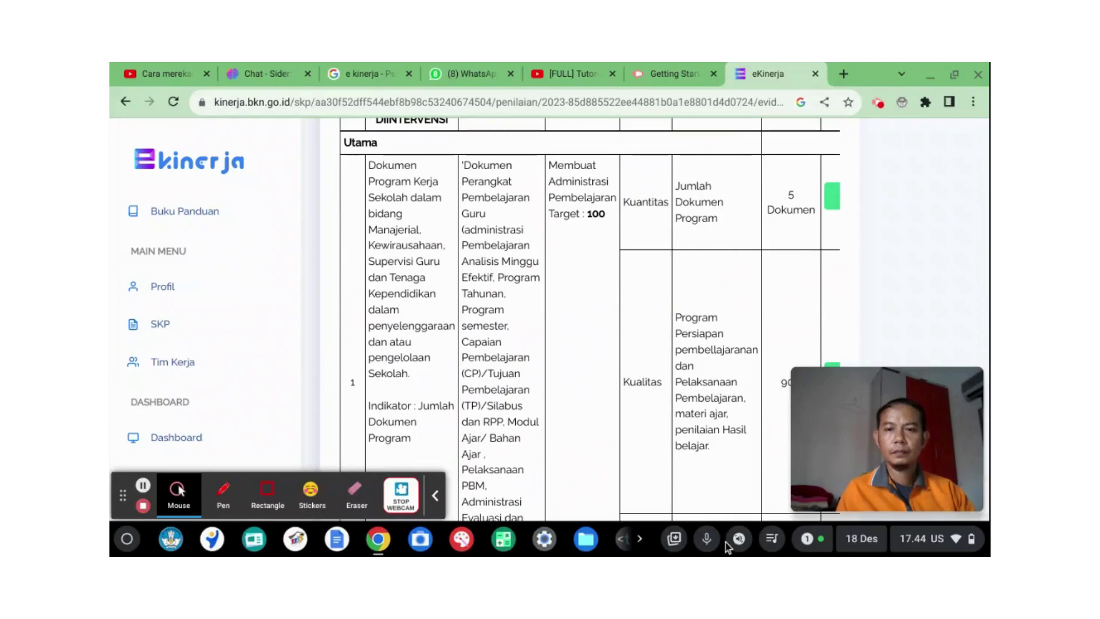
scroll(715, 321, up, 1)
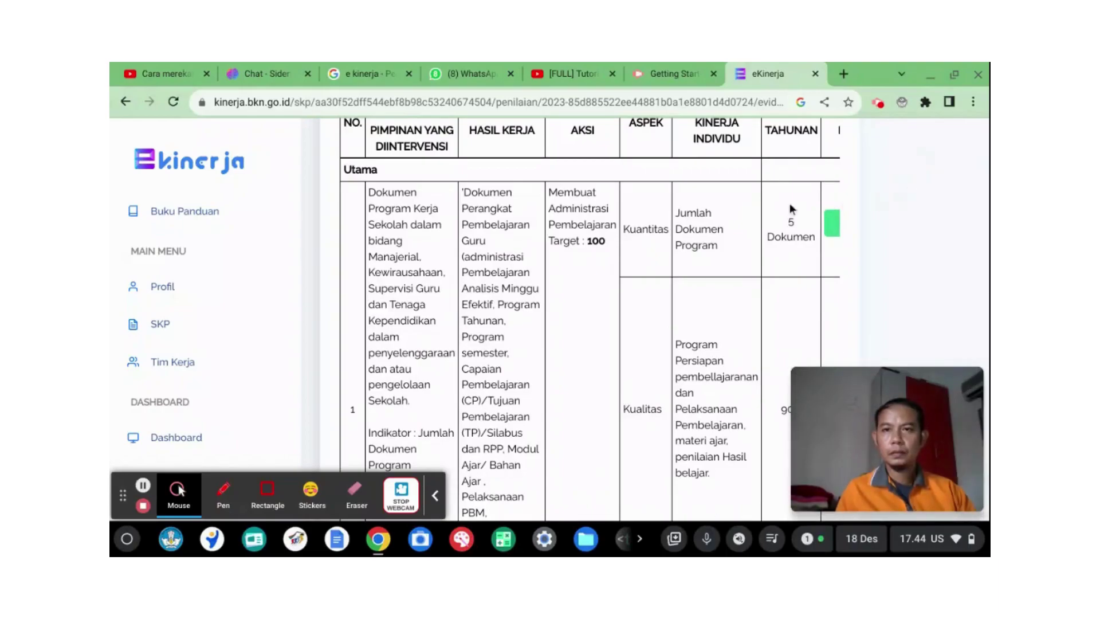
click(833, 227)
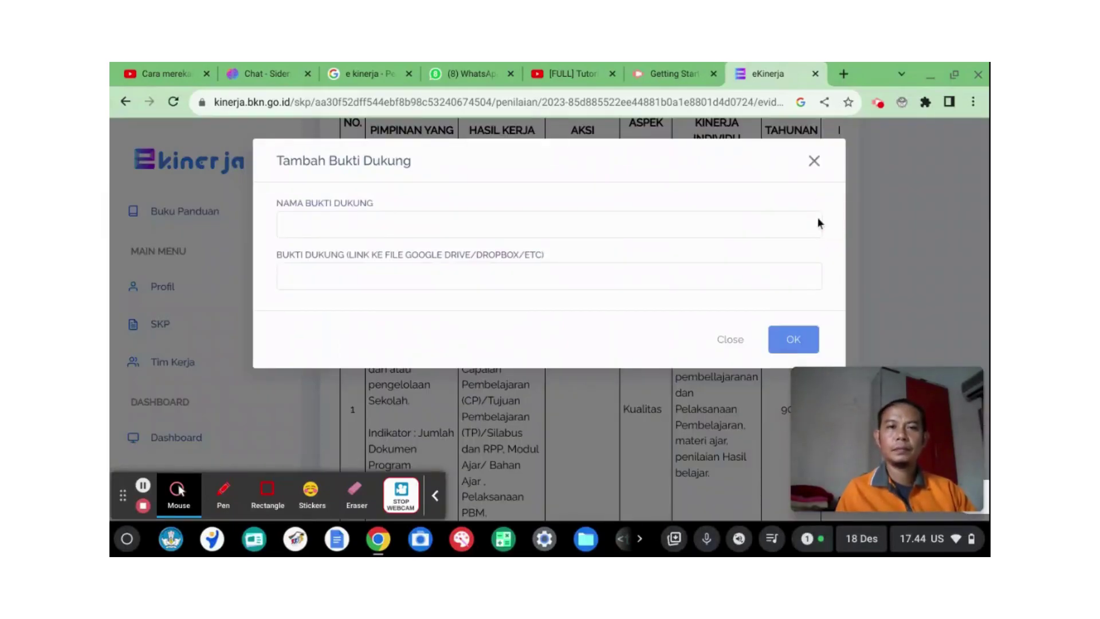
Step: Enter 'file Administrasi pembeljaran' as the NAMA BUKTI DUKUNG, then go to the link field
click(451, 229)
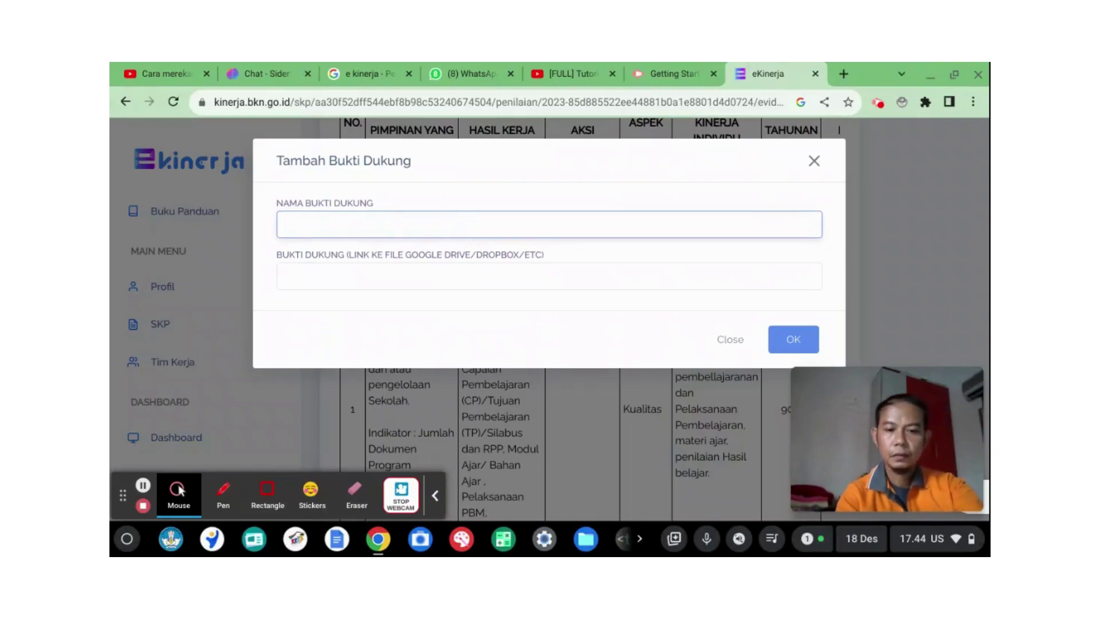
text(file )
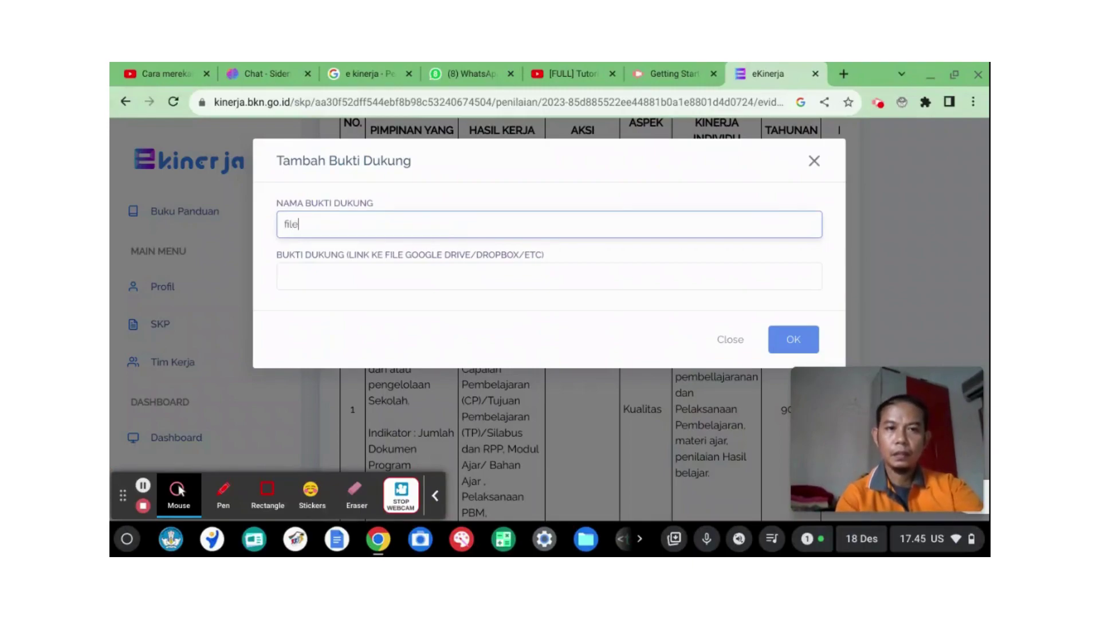
text(Adm)
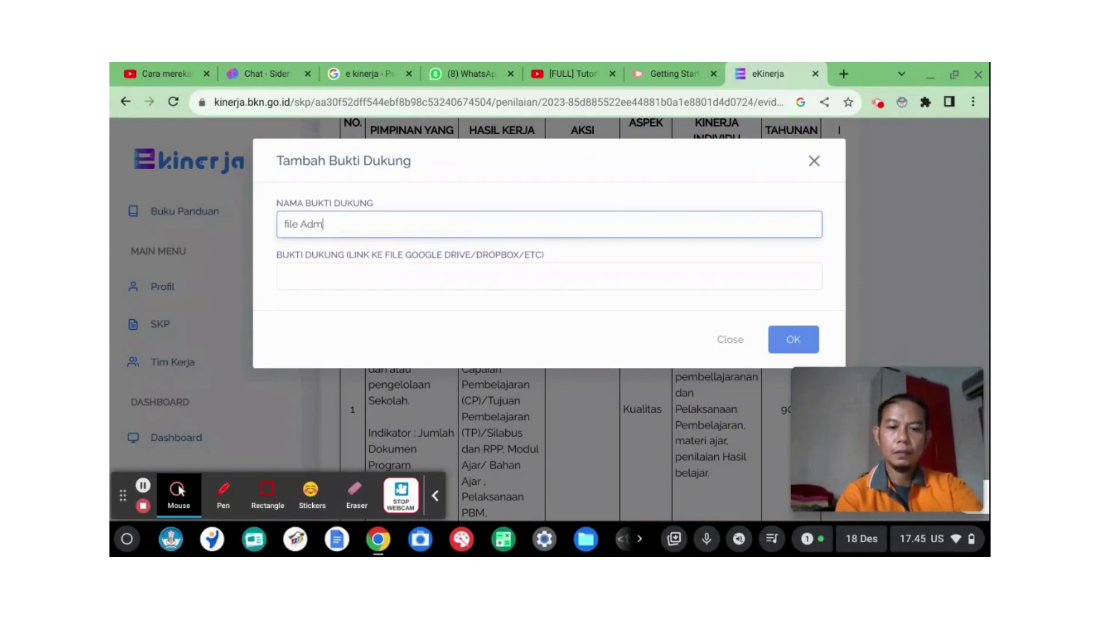
text(inistrasi)
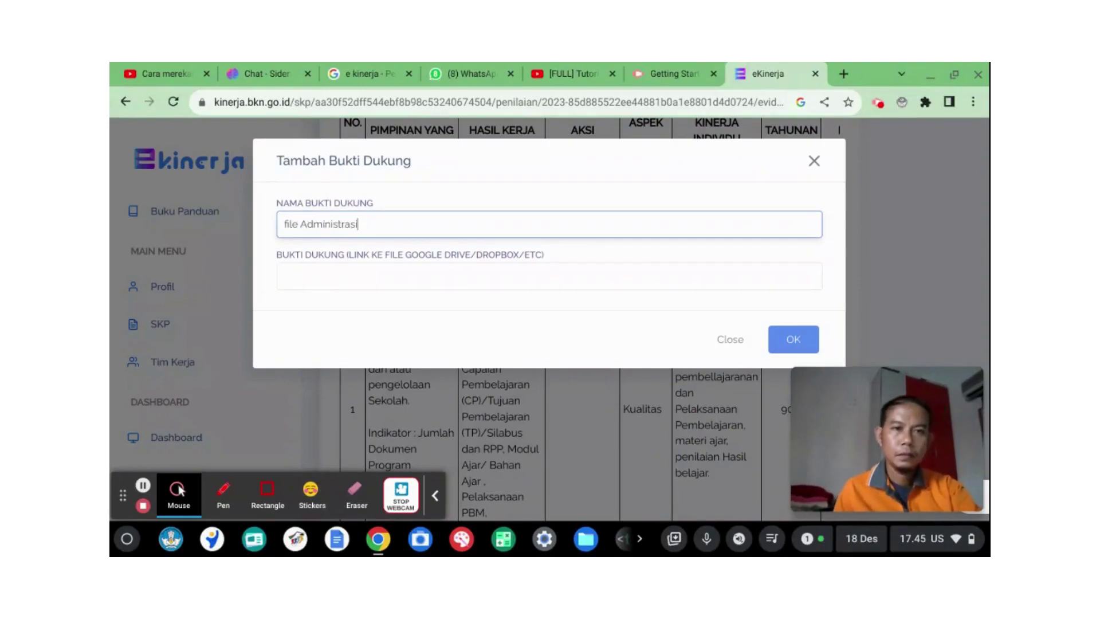
text( pembeljaran)
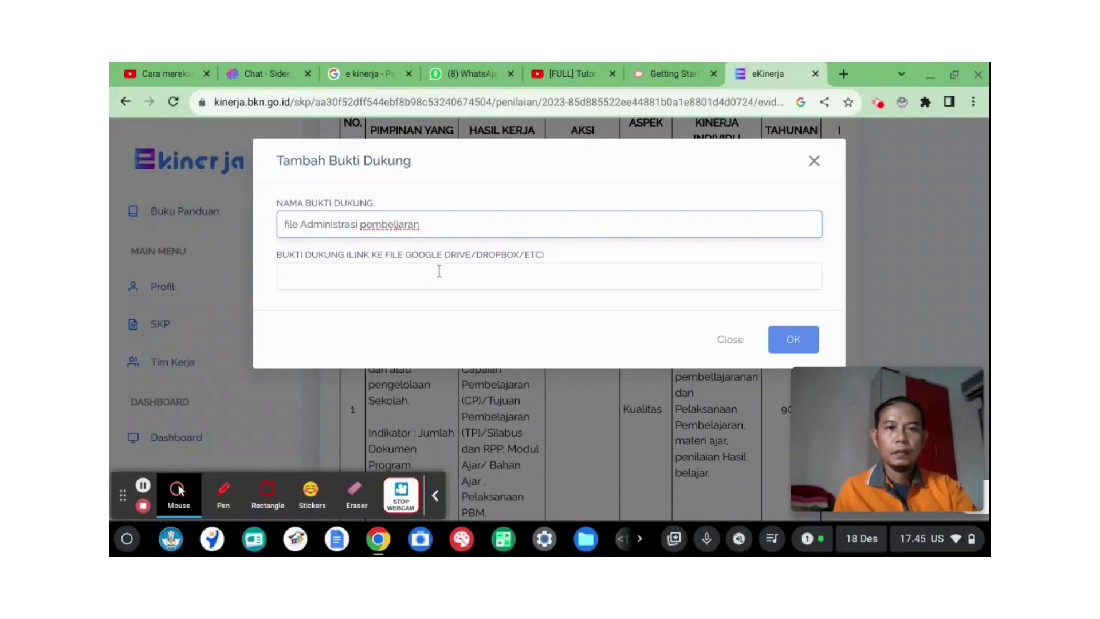
click(440, 272)
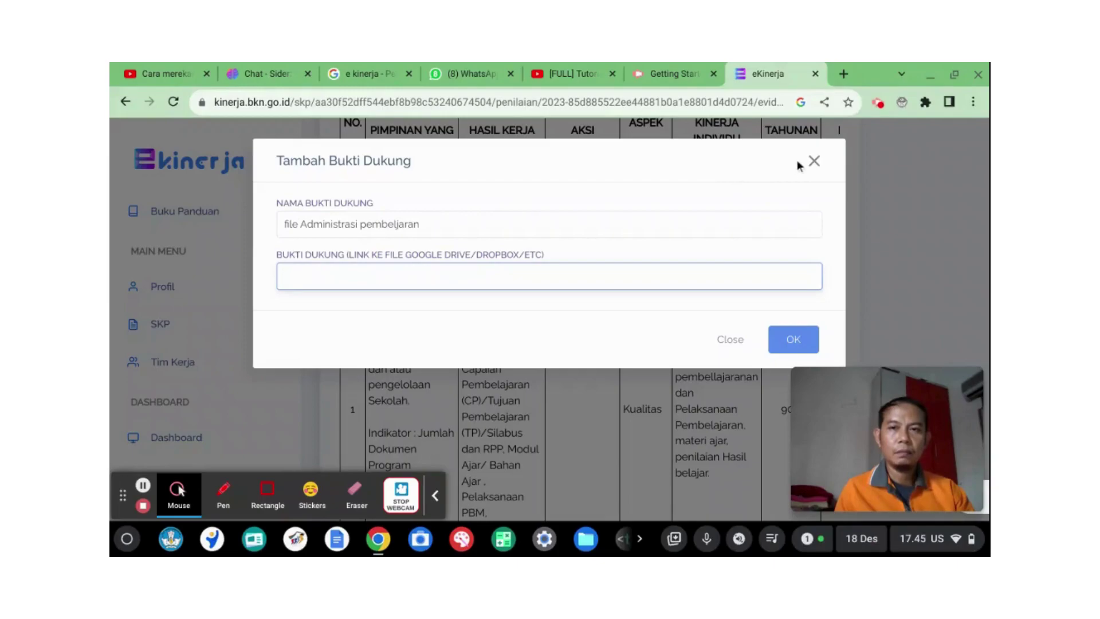
click(814, 161)
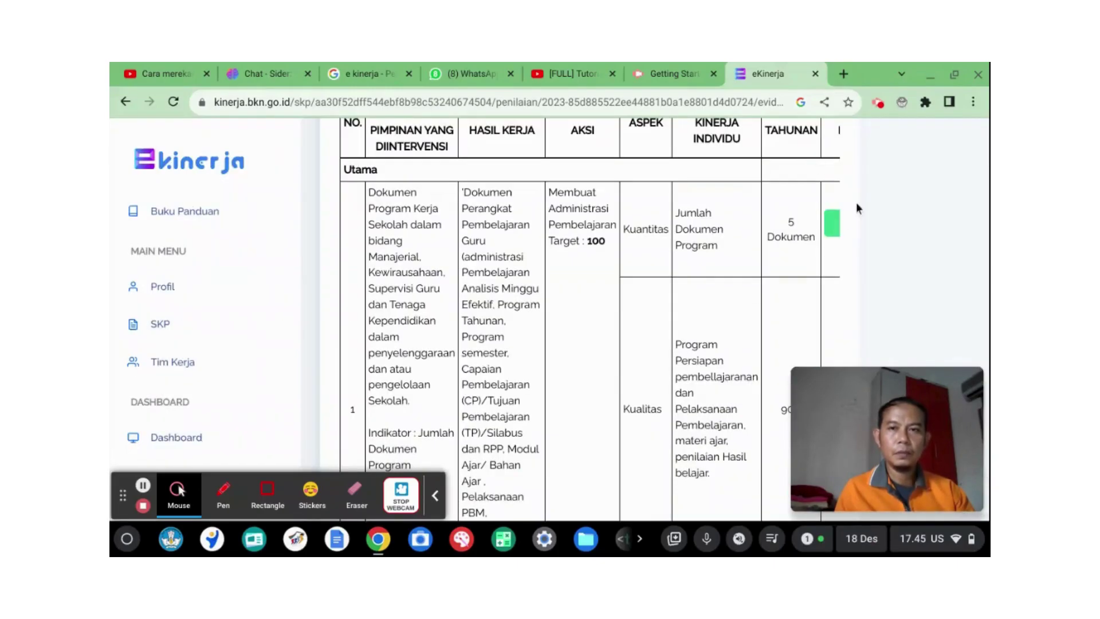
scroll(685, 198, up, 6)
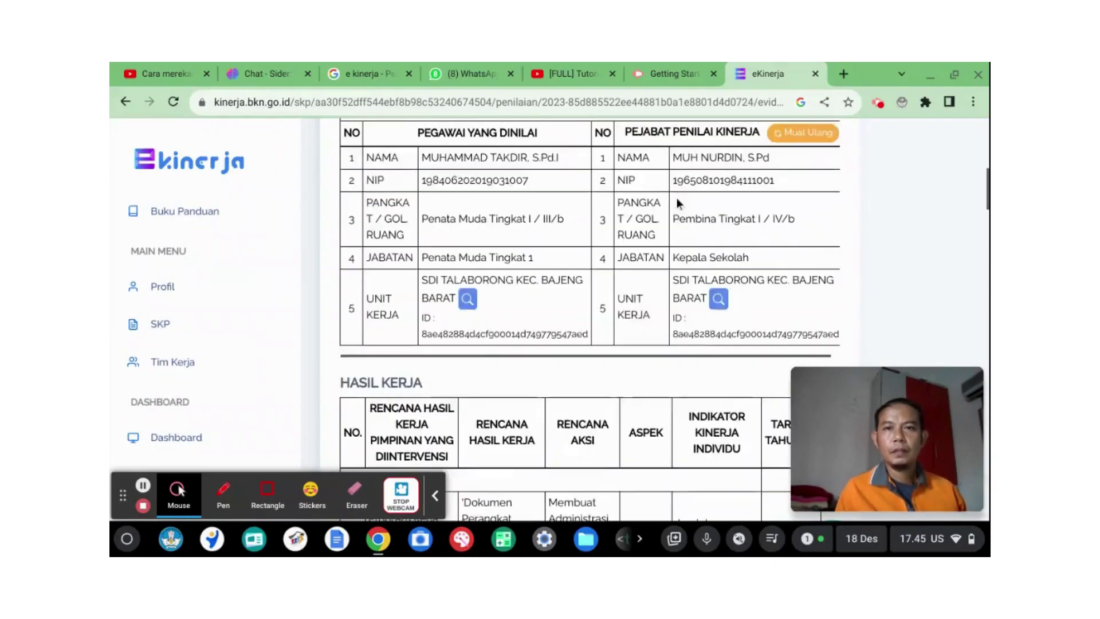
scroll(678, 202, up, 3)
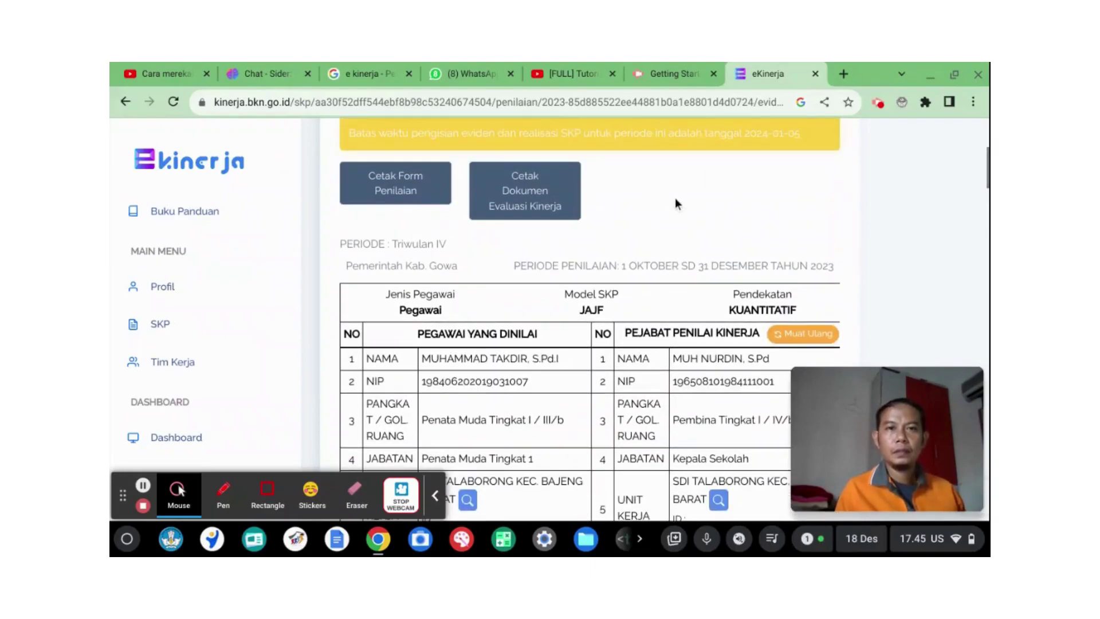
scroll(674, 199, up, 4)
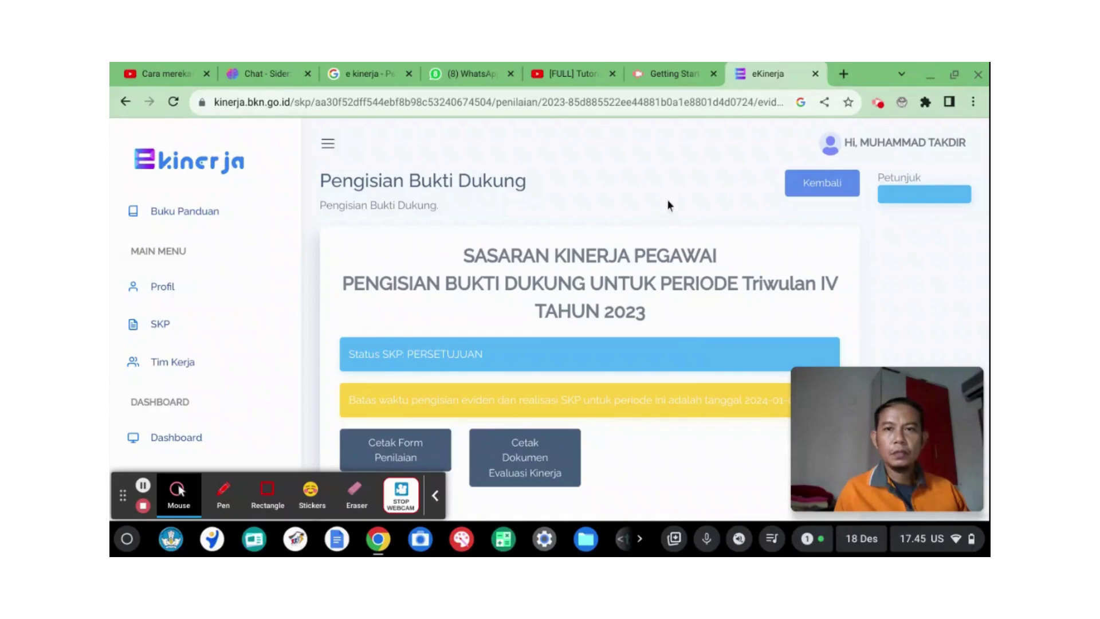
Step: In a new Chrome tab, briefly view the account panel, then show the Google apps grid
click(841, 75)
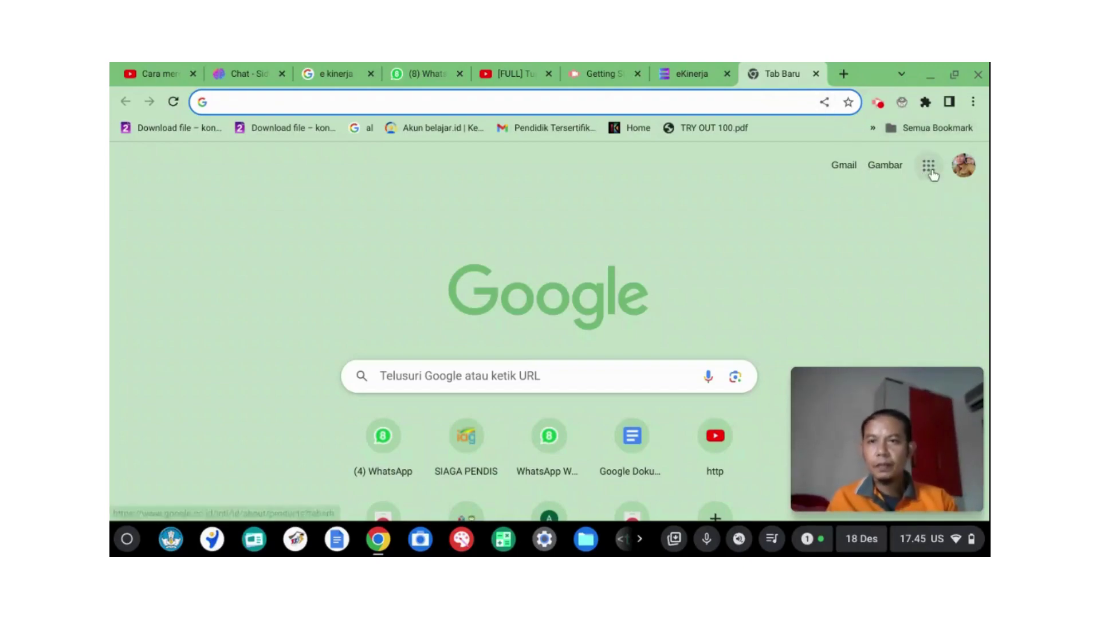
click(964, 166)
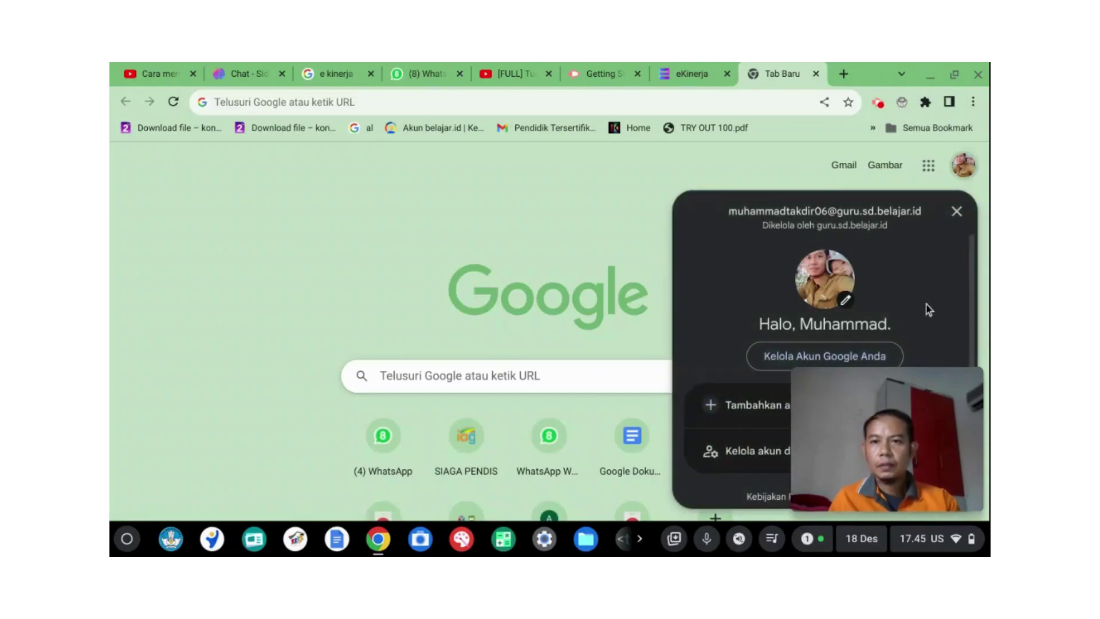
scroll(927, 310, down, 1)
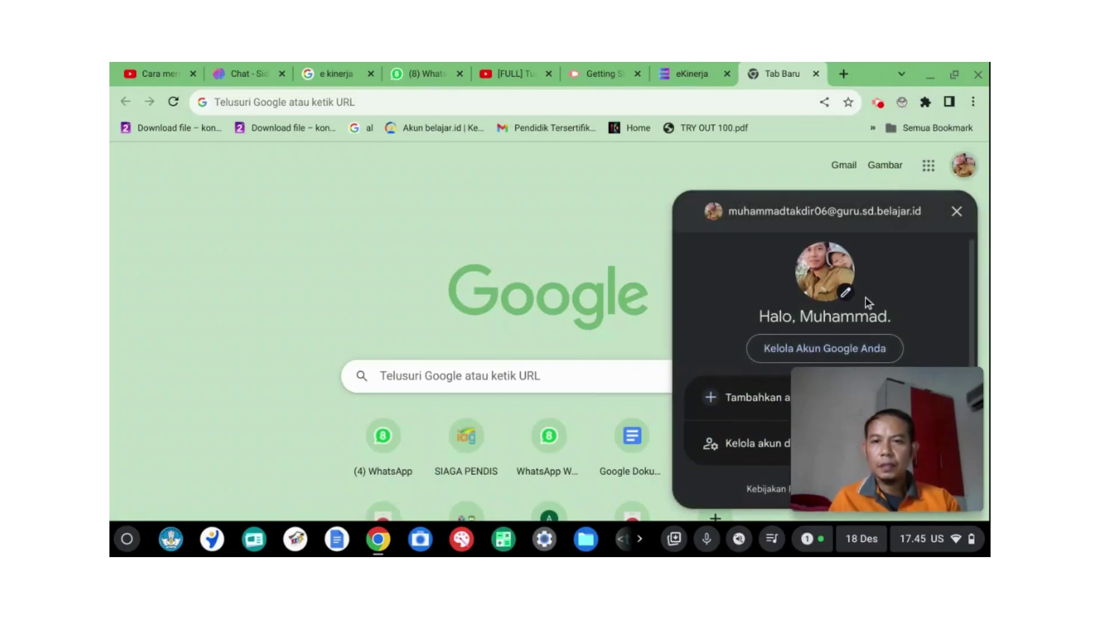
click(608, 213)
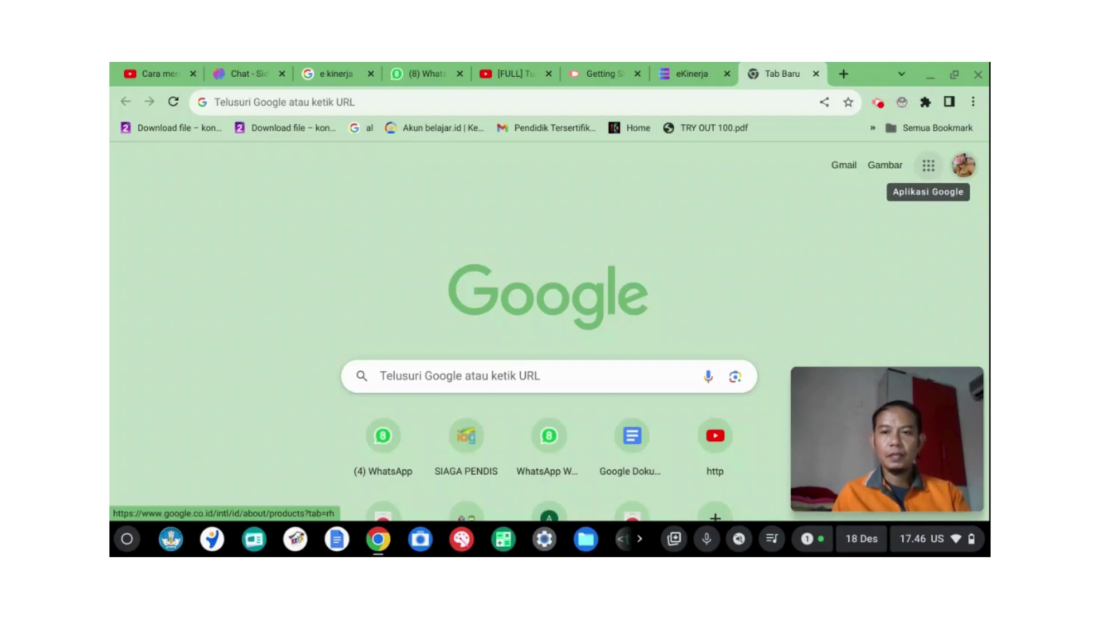
click(929, 166)
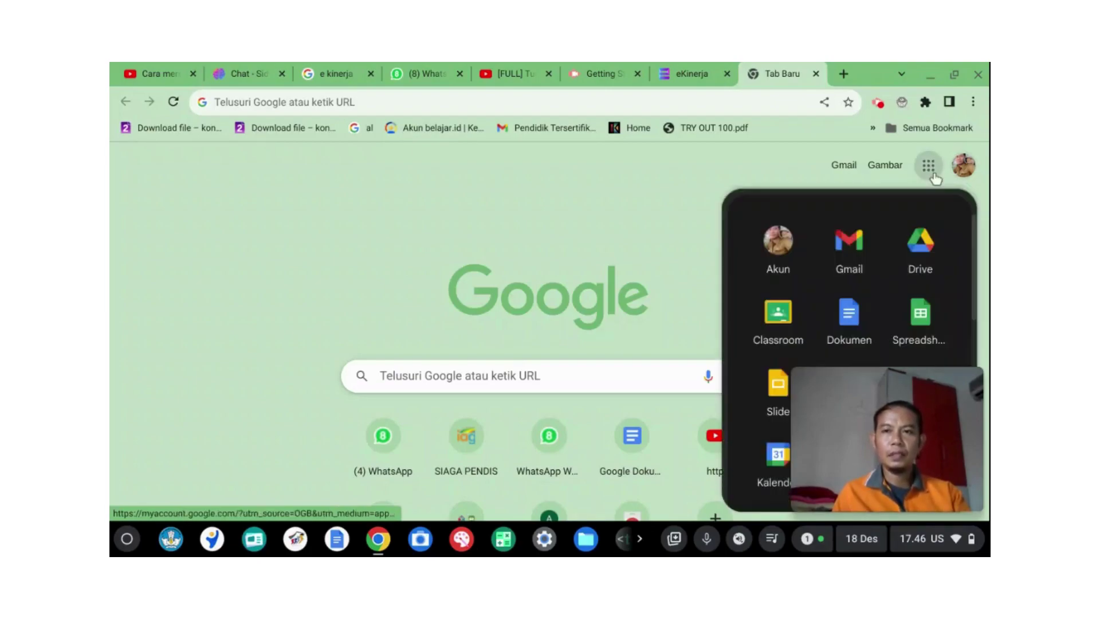
Step: Open Google Drive, look inside E-KINERJA 2023, then return to Drive Saya and bring up the Baru options
click(937, 248)
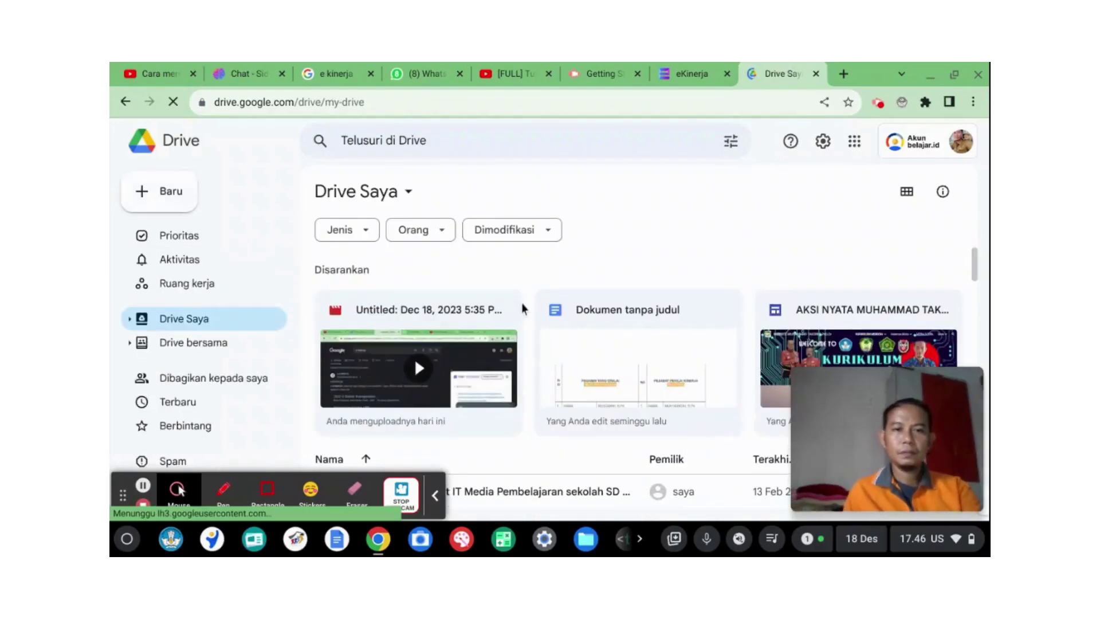
scroll(521, 302, down, 2)
scroll(524, 299, down, 3)
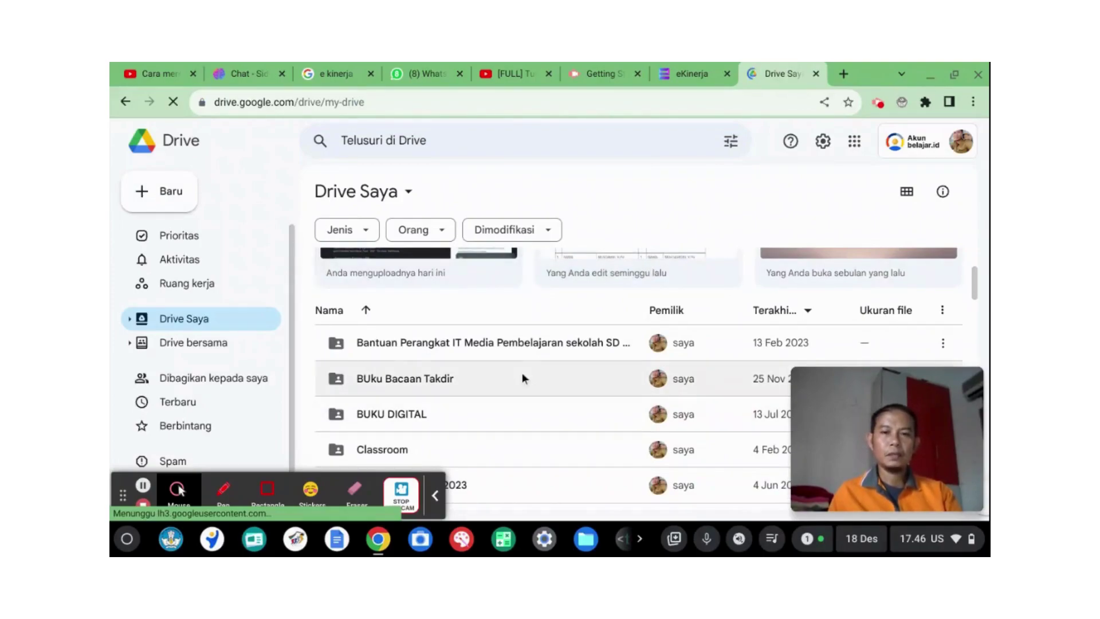
scroll(520, 376, down, 3)
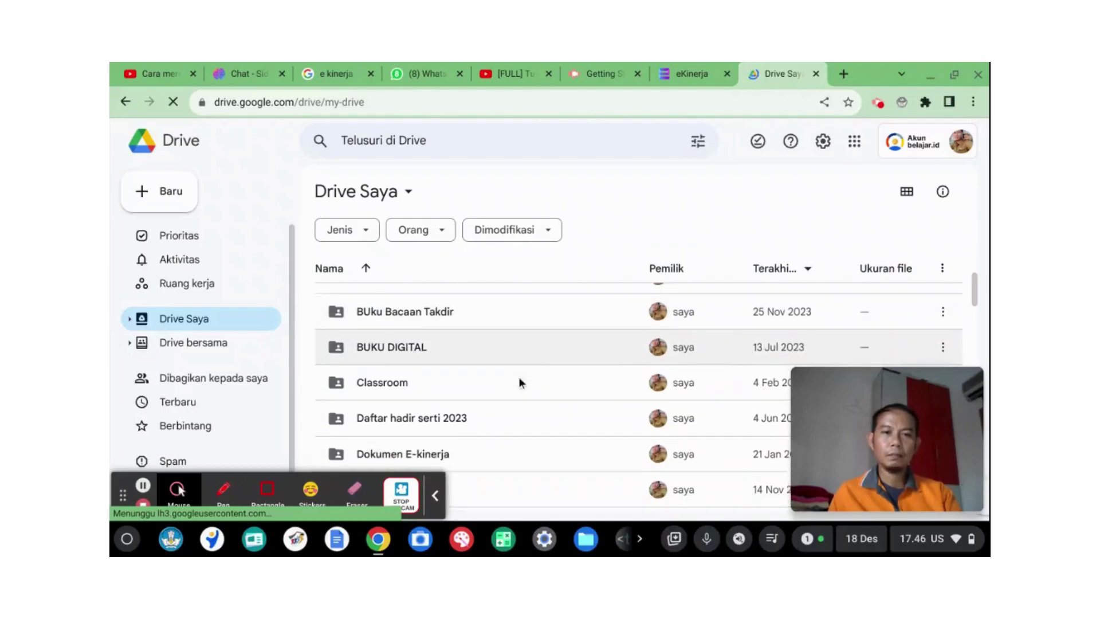
scroll(482, 387, down, 3)
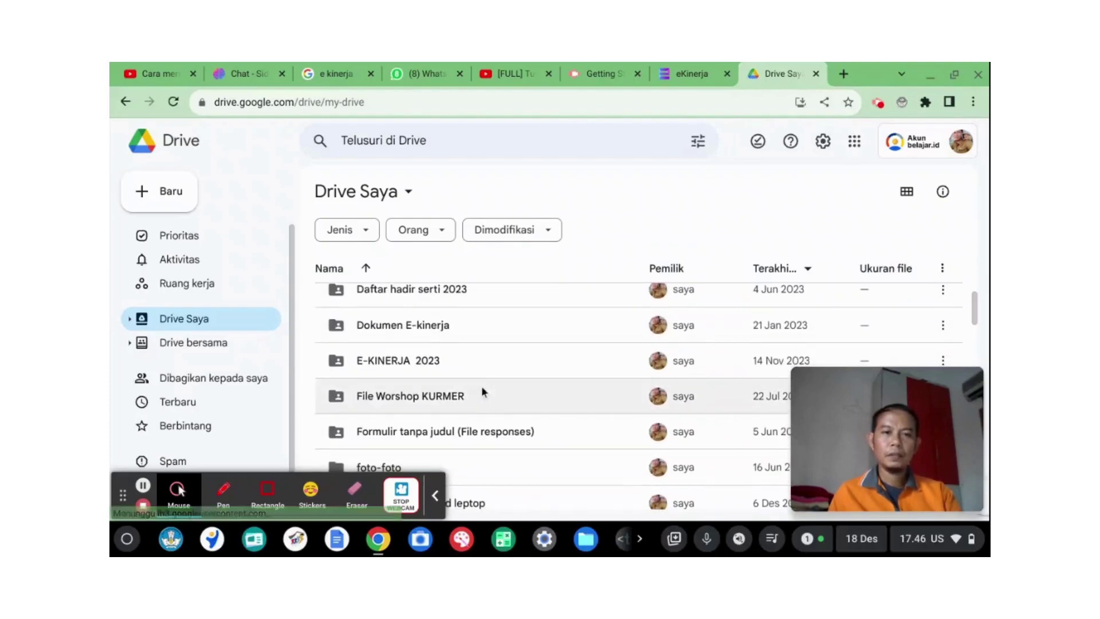
double_click(447, 361)
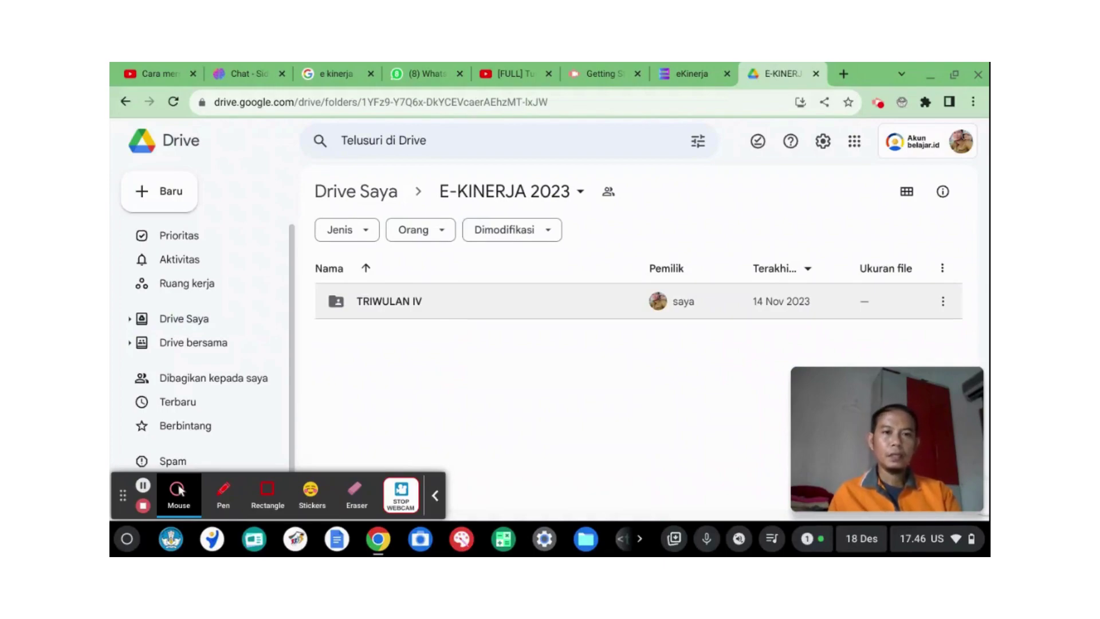
click(126, 103)
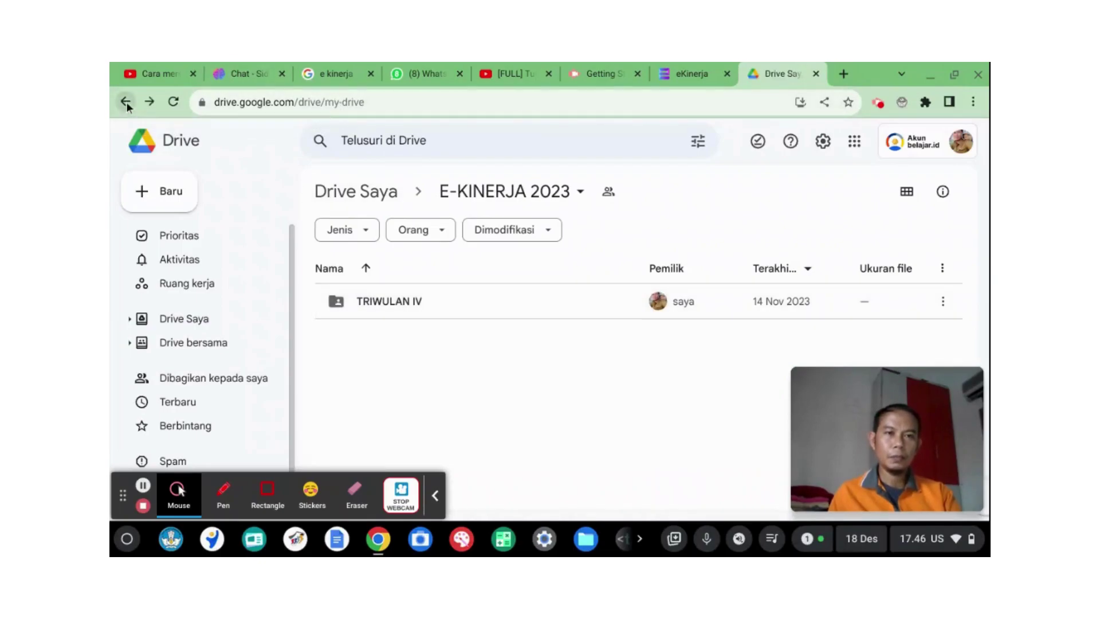
click(169, 201)
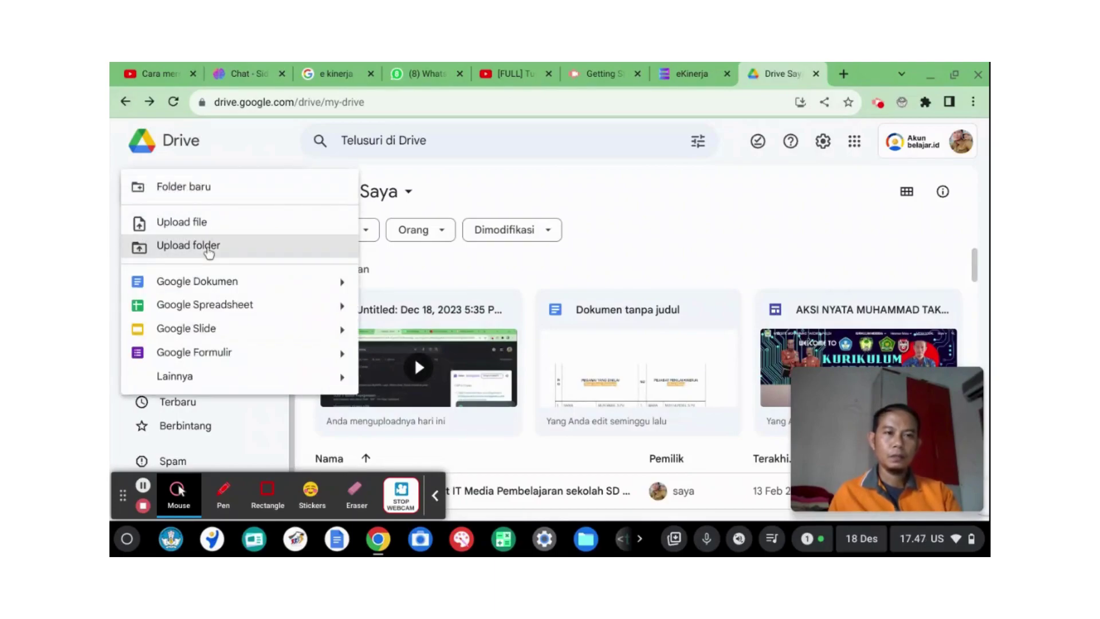
Step: Create a new folder named 'Ekinerja 2023' in Drive Saya and open it
click(220, 186)
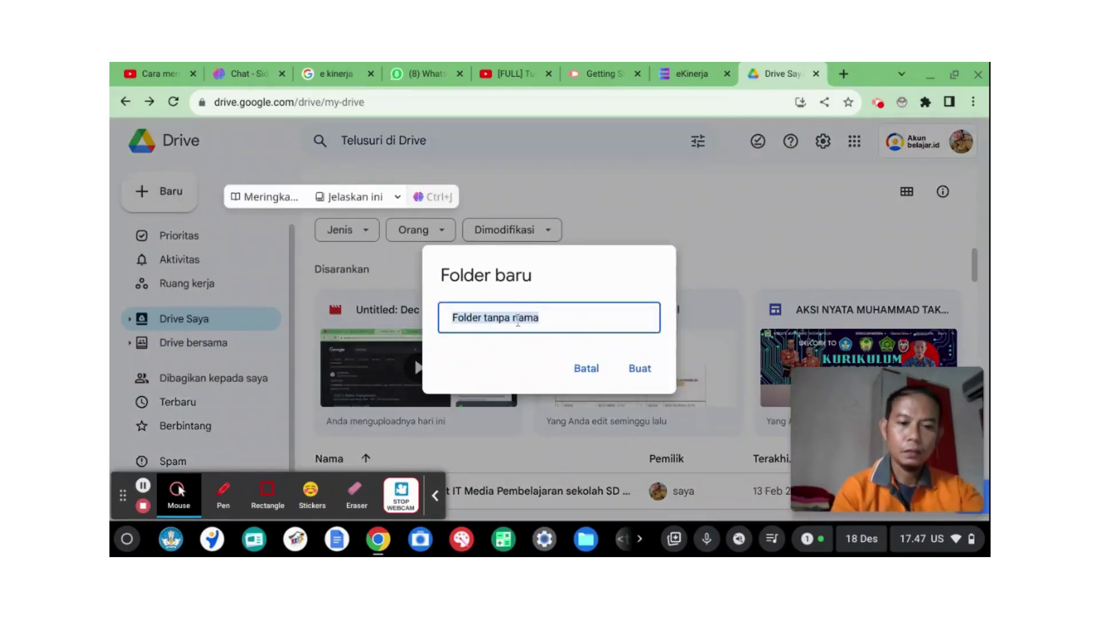
text(Ekinerja 2023)
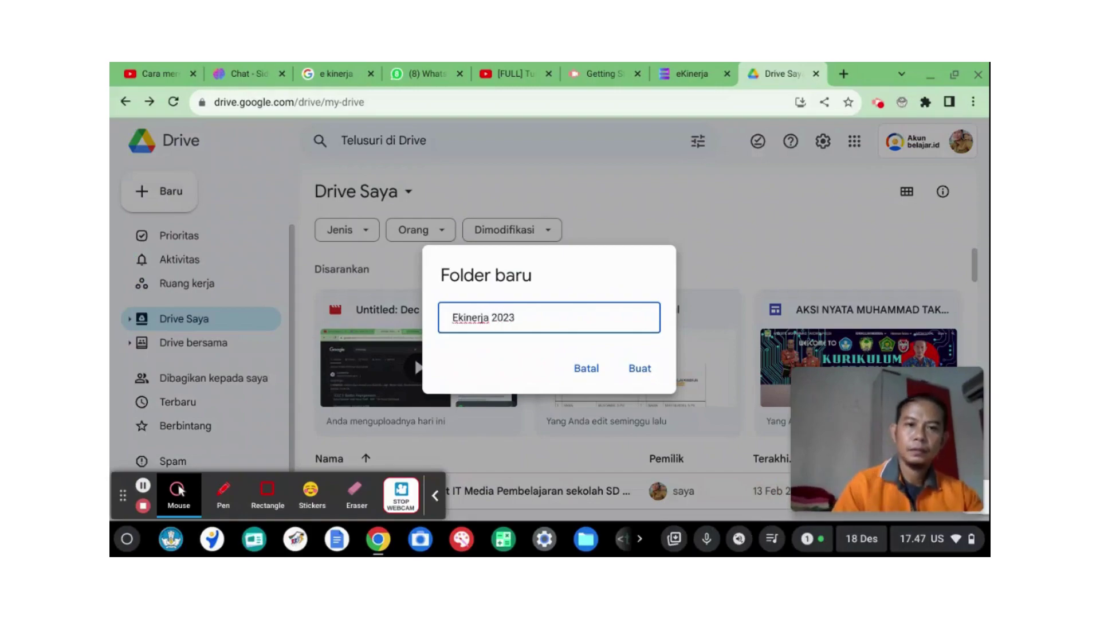
click(638, 369)
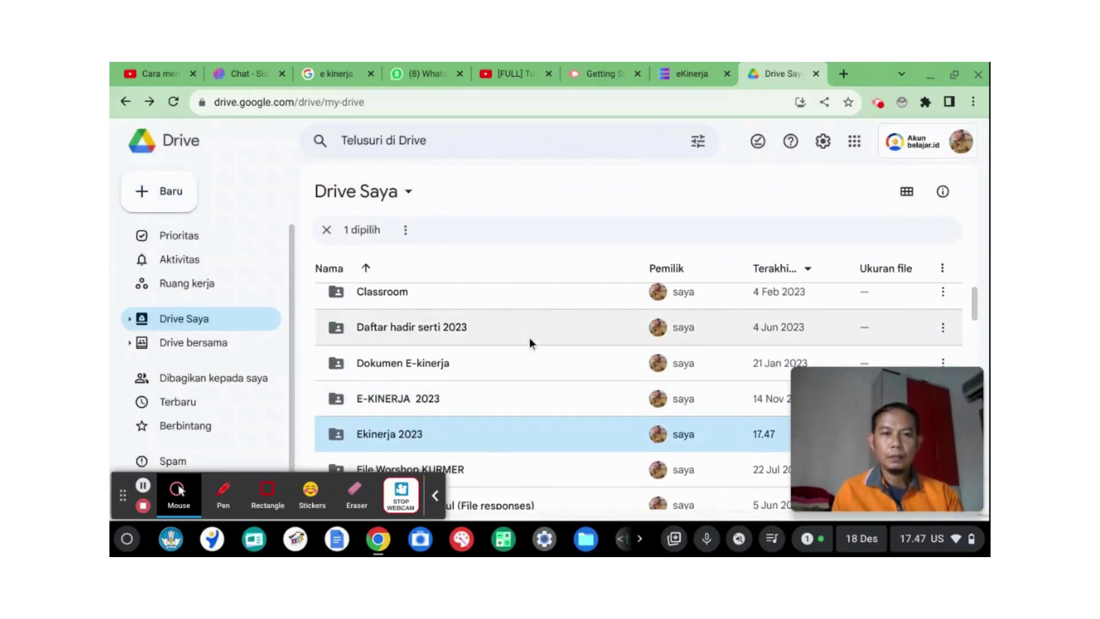
scroll(529, 338, down, 1)
double_click(454, 403)
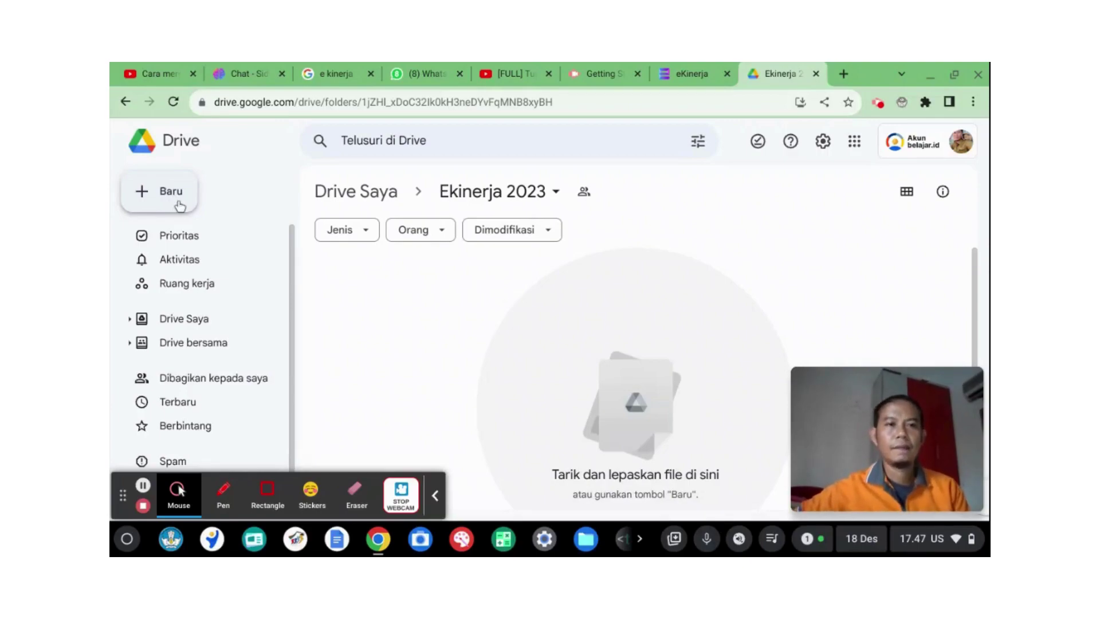
Step: Create two subfolders named '1' and '2' inside Ekinerja 2023
click(180, 205)
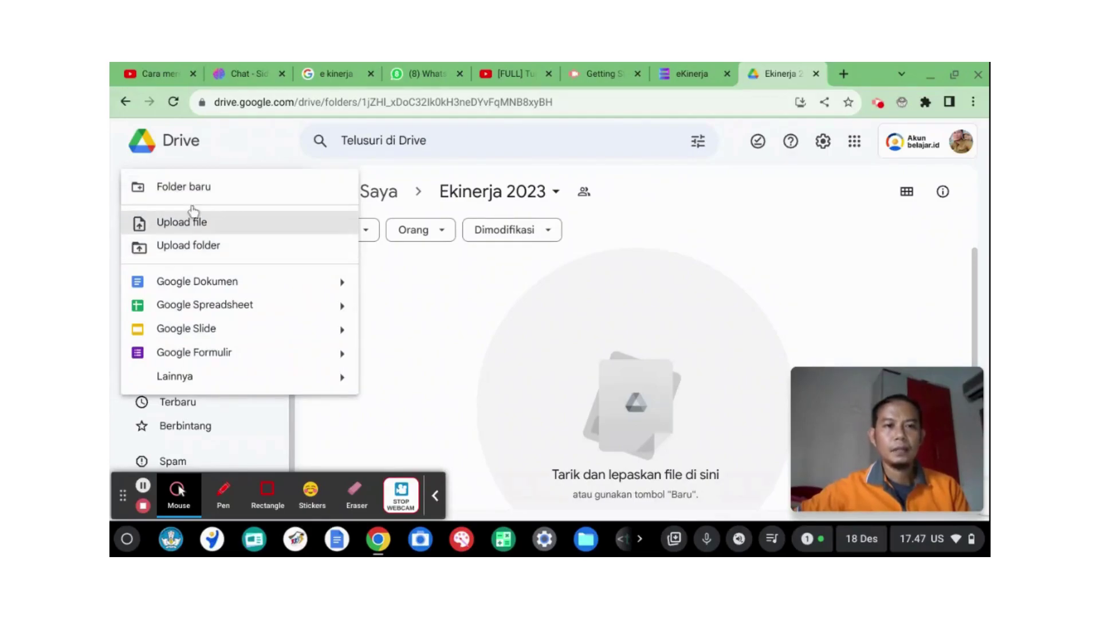
click(194, 189)
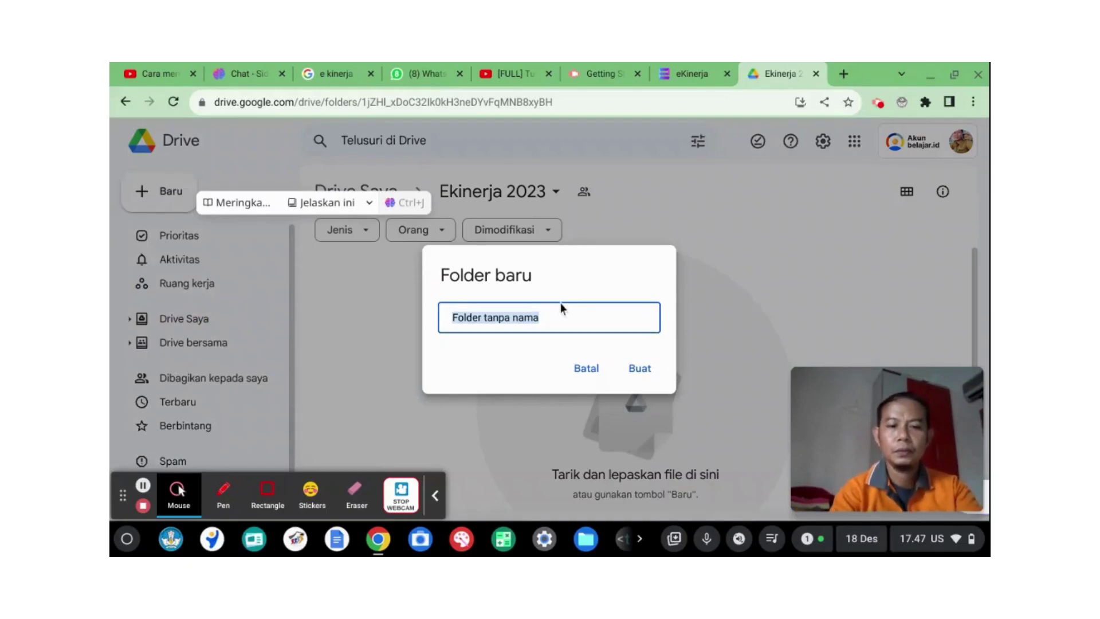
text(1)
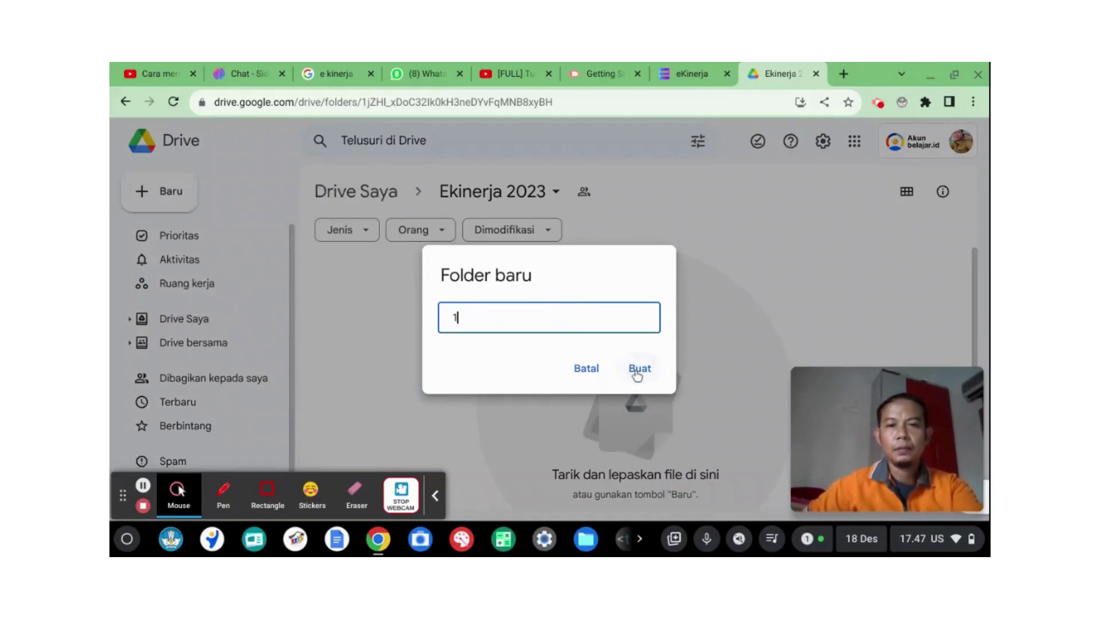
click(638, 370)
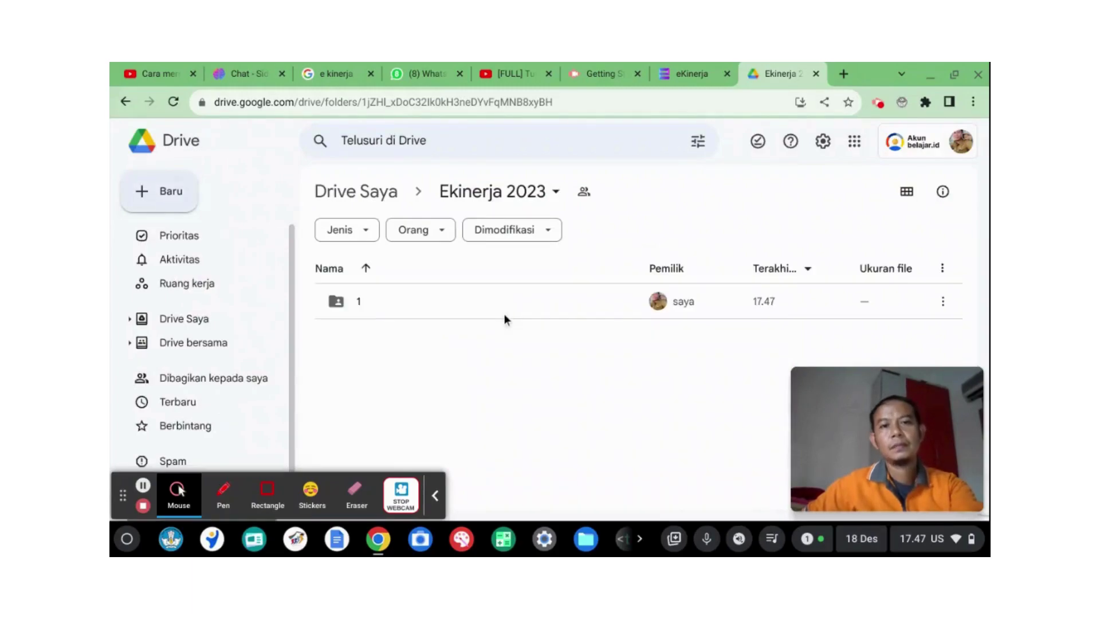
click(183, 208)
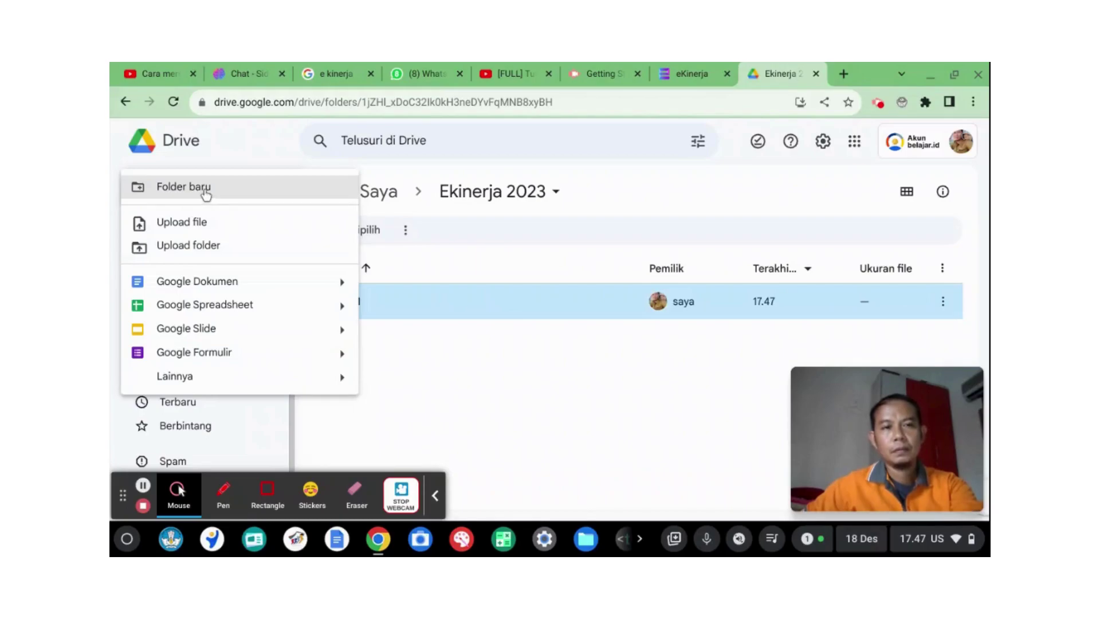
click(206, 189)
text(2)
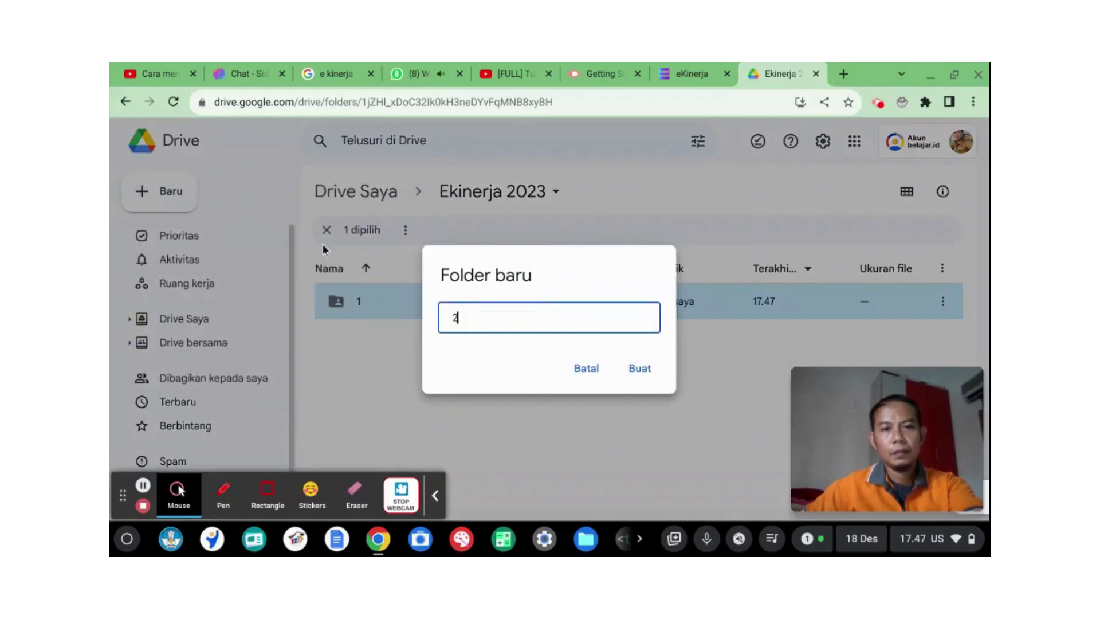
click(637, 372)
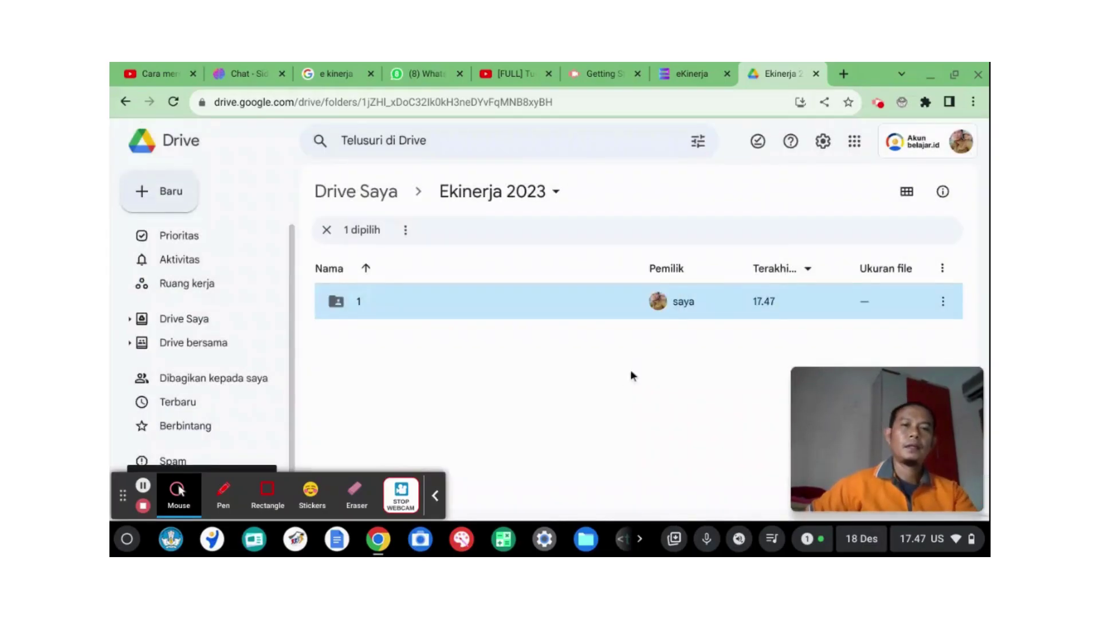
Step: Flip the Nama sort order and back again, then return to Drive Saya
click(364, 268)
click(365, 268)
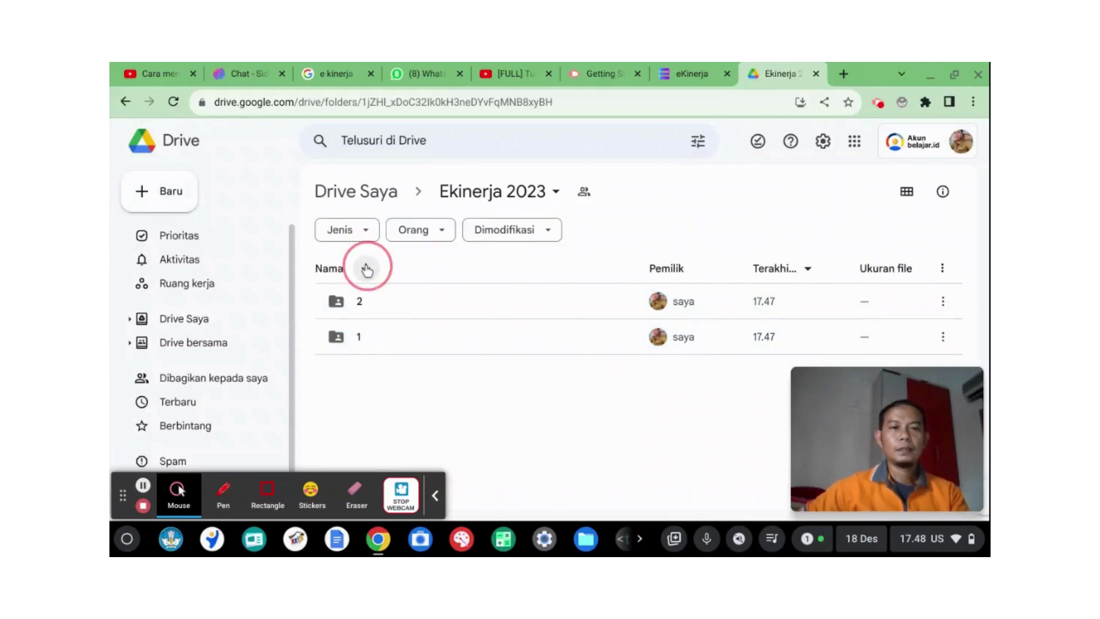
click(126, 102)
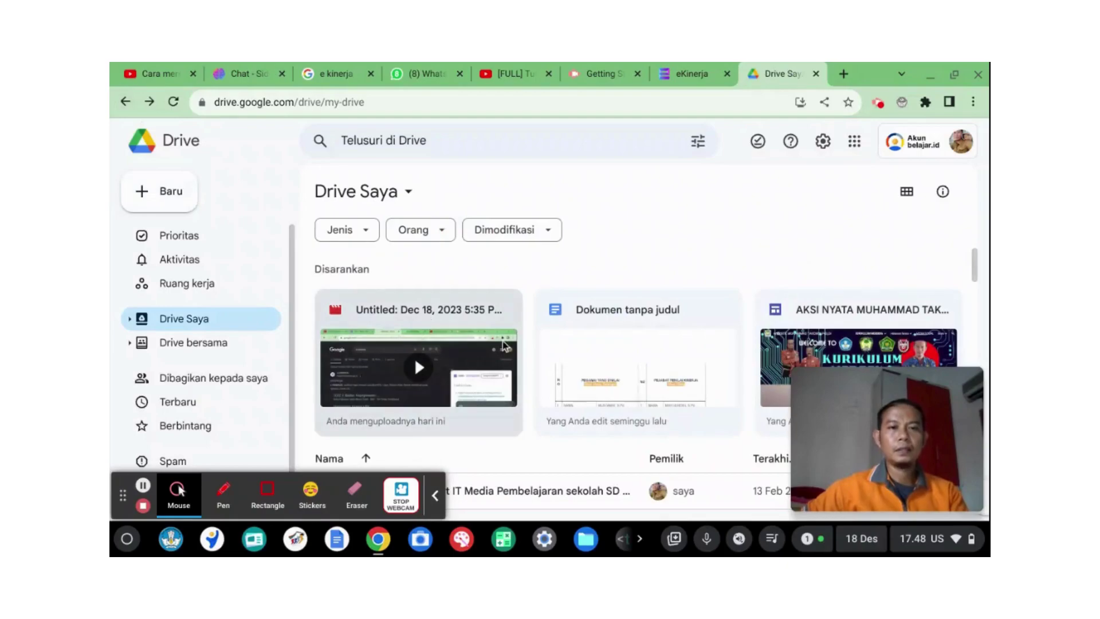
Step: Open the E-KINERJA 2023 folder and its TRIWULAN IV subfolder
scroll(503, 344, down, 3)
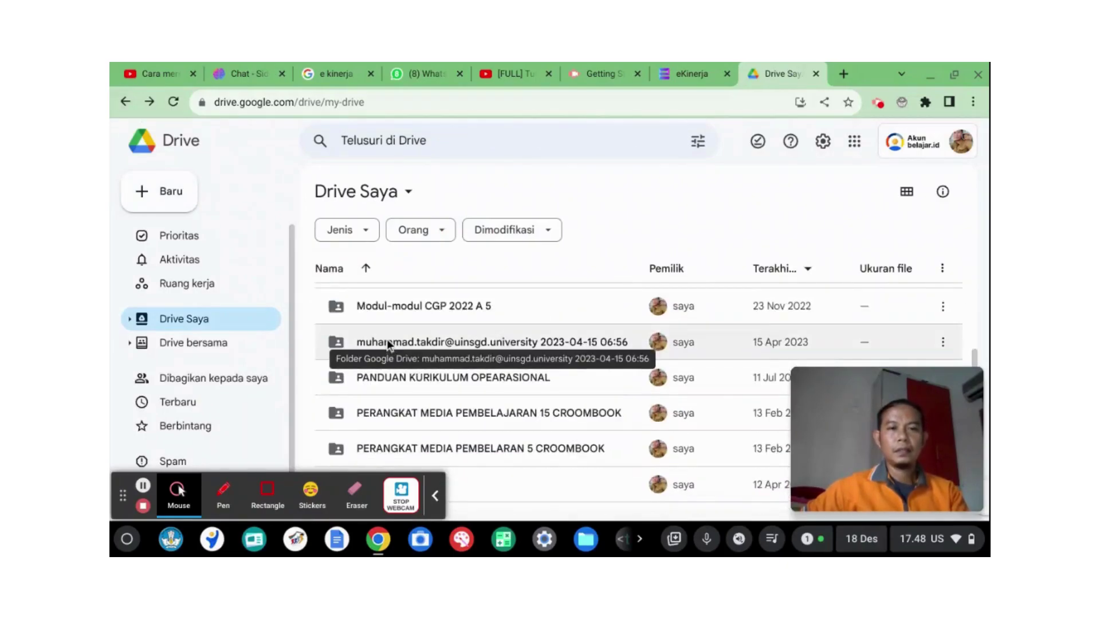
scroll(412, 378, down, 3)
scroll(424, 377, down, 3)
scroll(423, 373, down, 2)
scroll(423, 372, up, 3)
scroll(424, 371, up, 5)
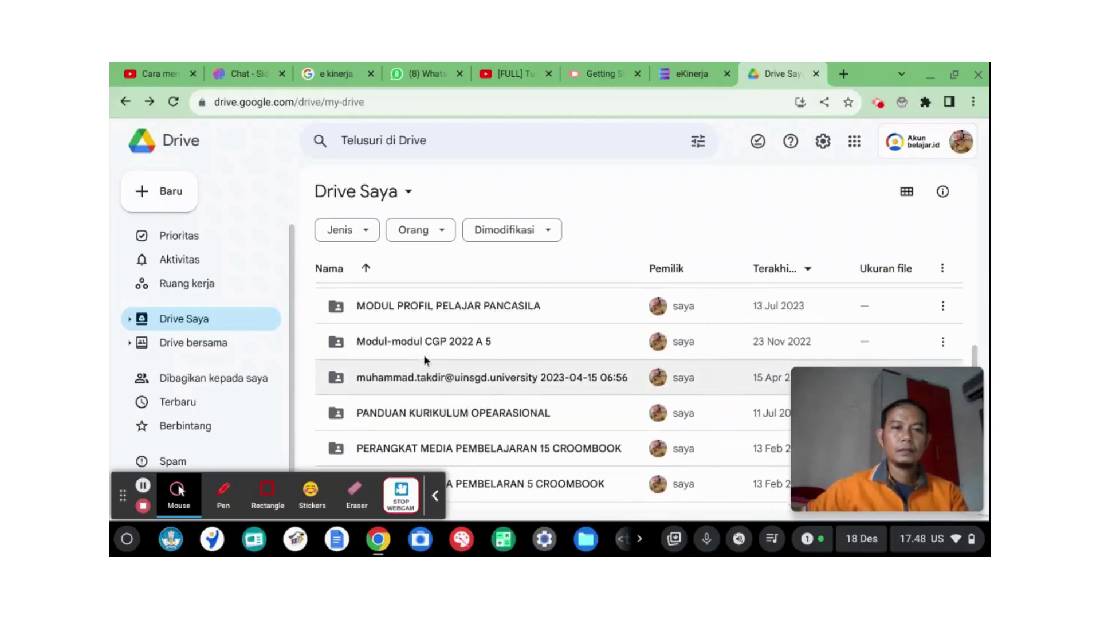
scroll(424, 358, up, 5)
scroll(422, 344, up, 3)
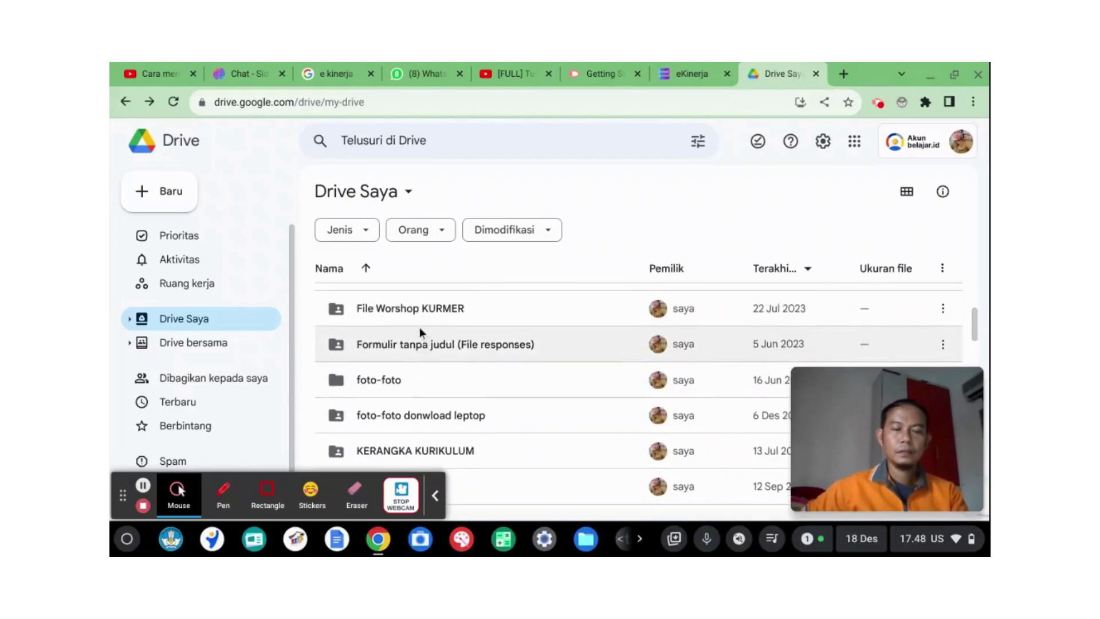
scroll(420, 329, up, 2)
double_click(423, 302)
double_click(422, 302)
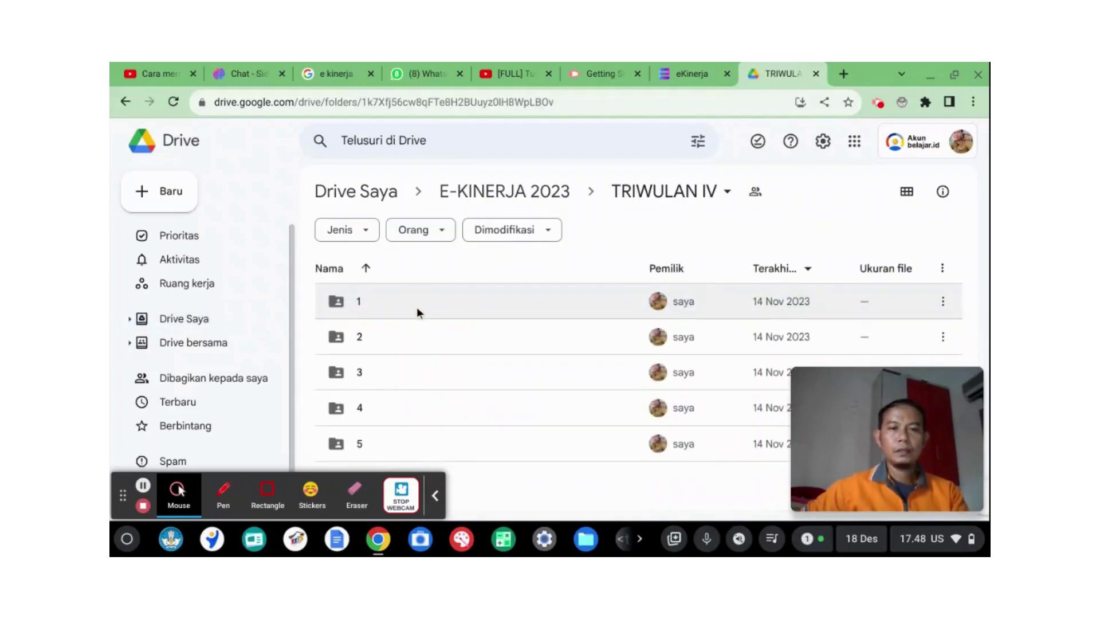
Step: Open folder 1, then its Program bahan ajar folder
click(380, 304)
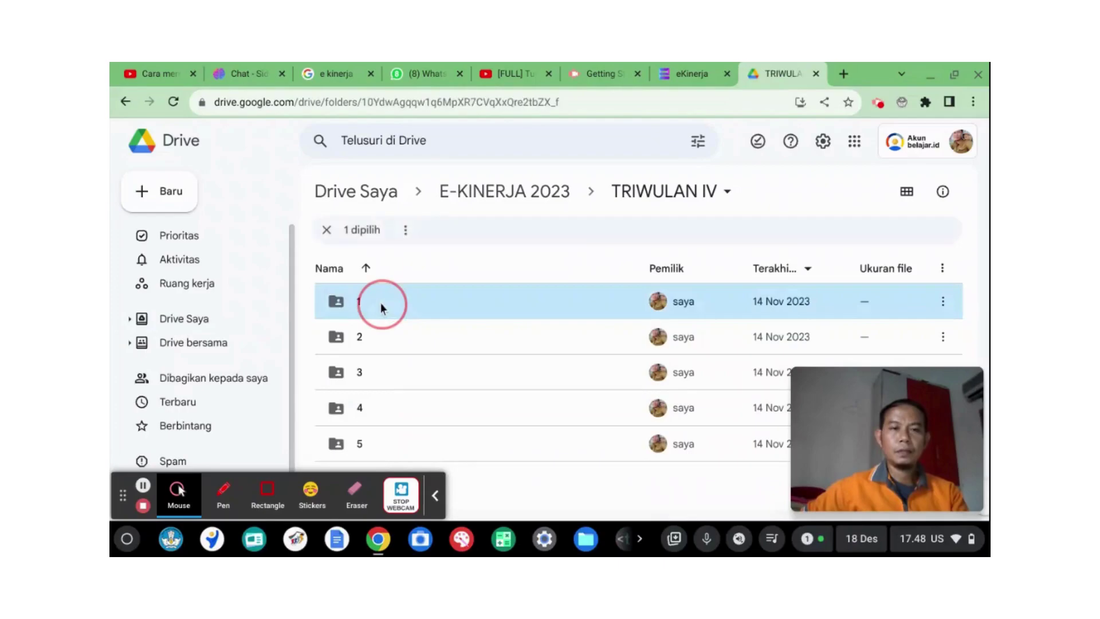
double_click(380, 302)
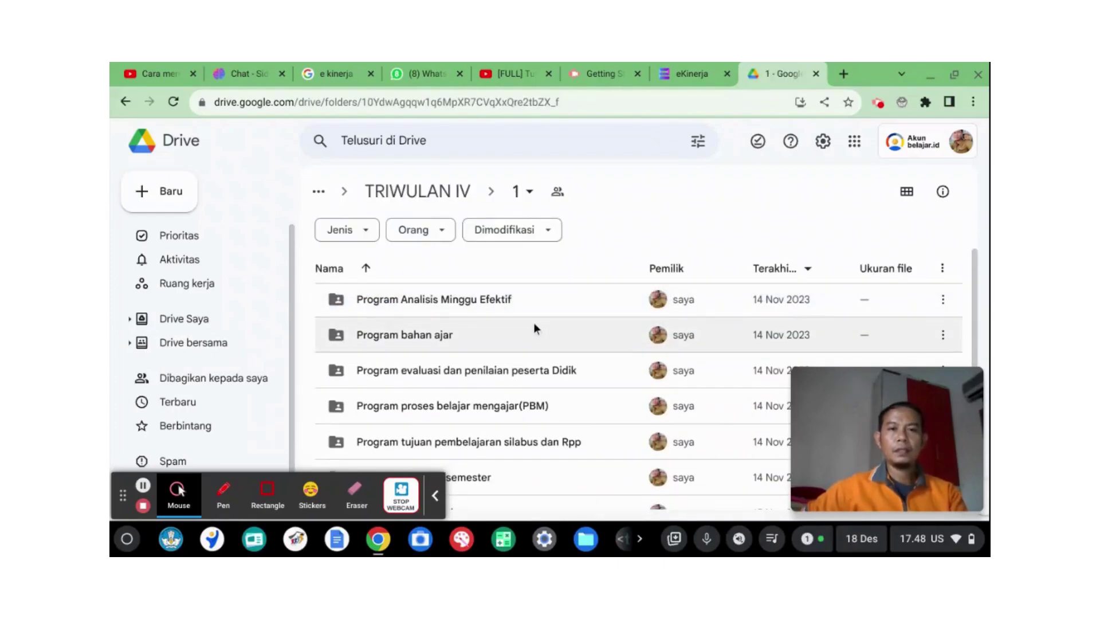
scroll(534, 322, down, 1)
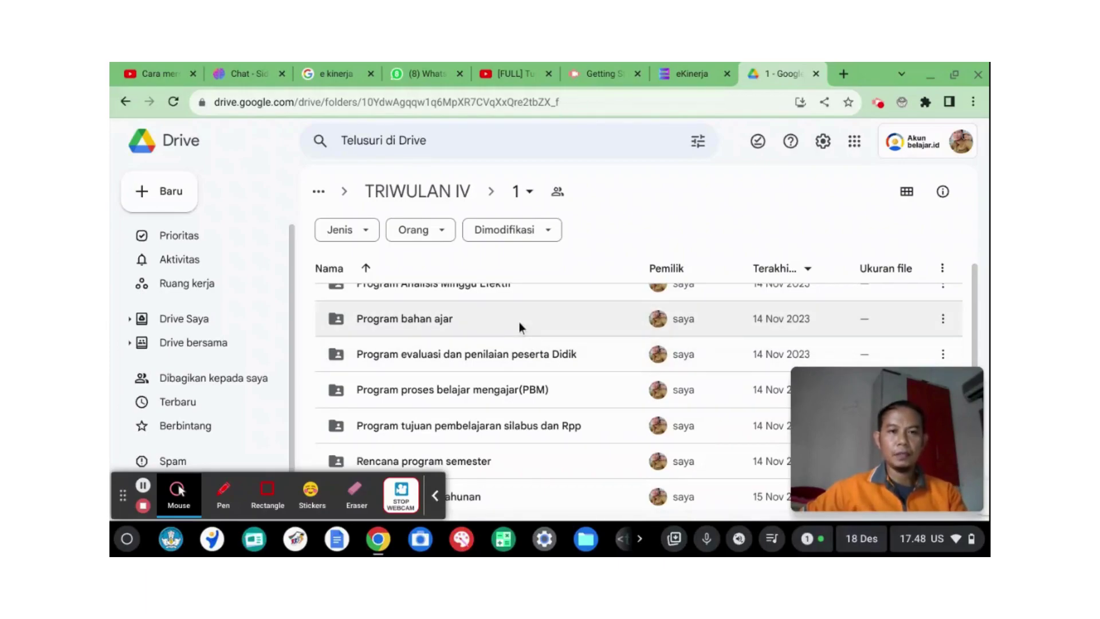
scroll(518, 319, up, 1)
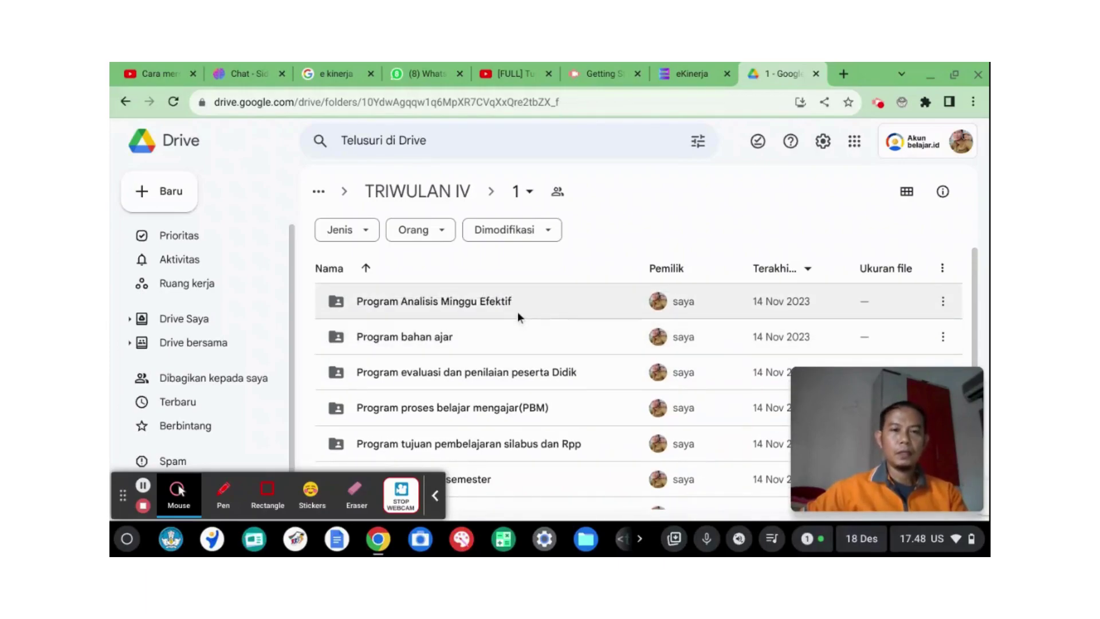
scroll(507, 358, down, 1)
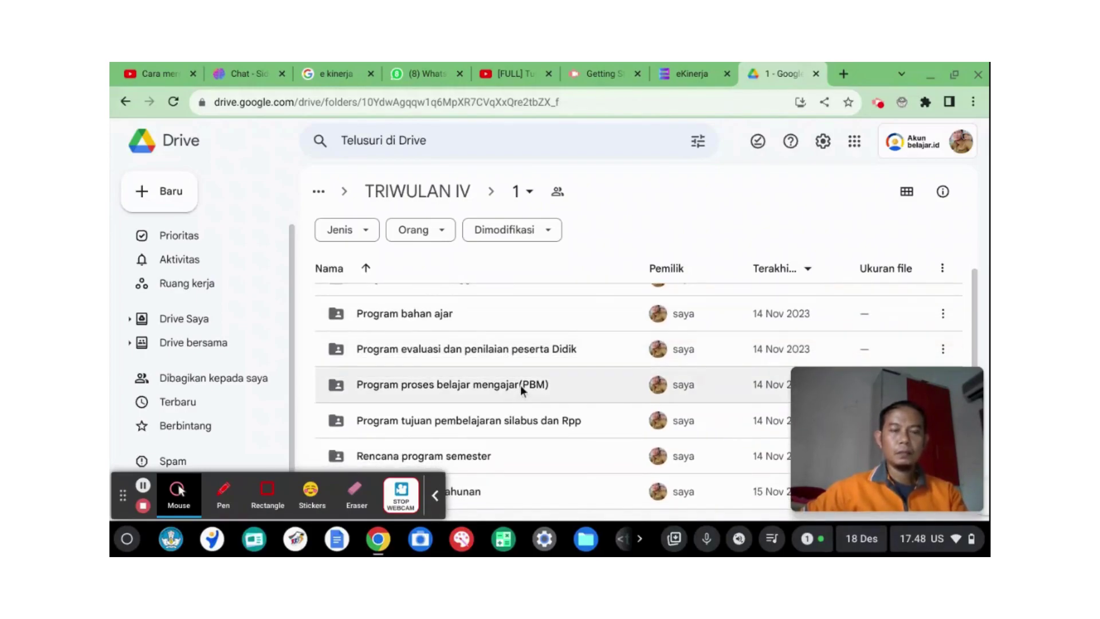
double_click(525, 314)
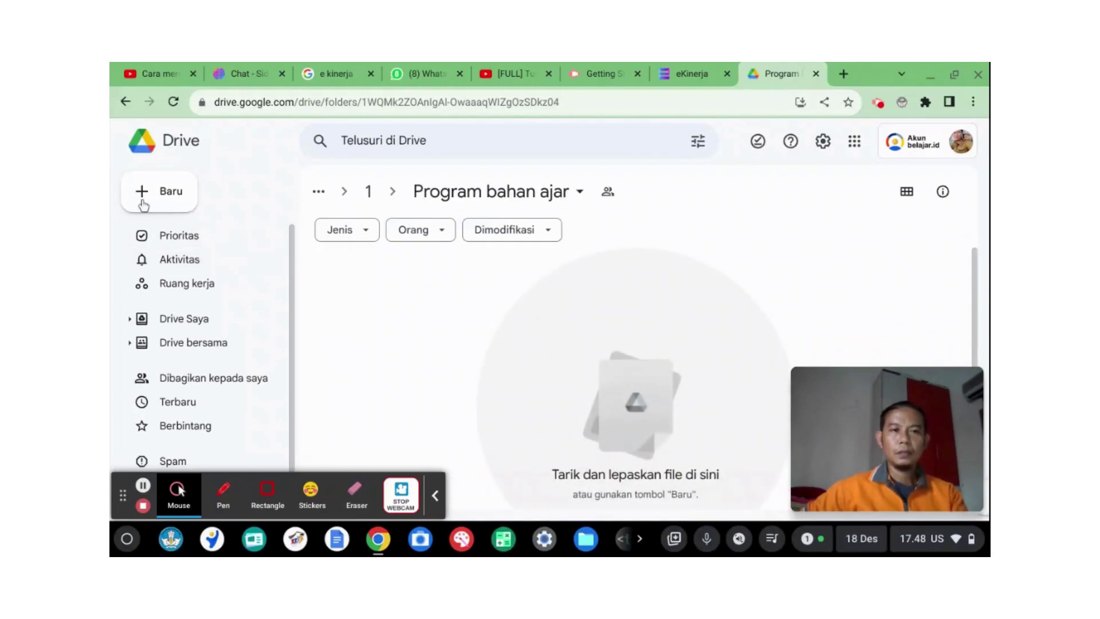
Step: Upload PROMES KLS 1 KURIKULUM MERDEKA.pdf from the Download folder into Program bahan ajar
click(170, 197)
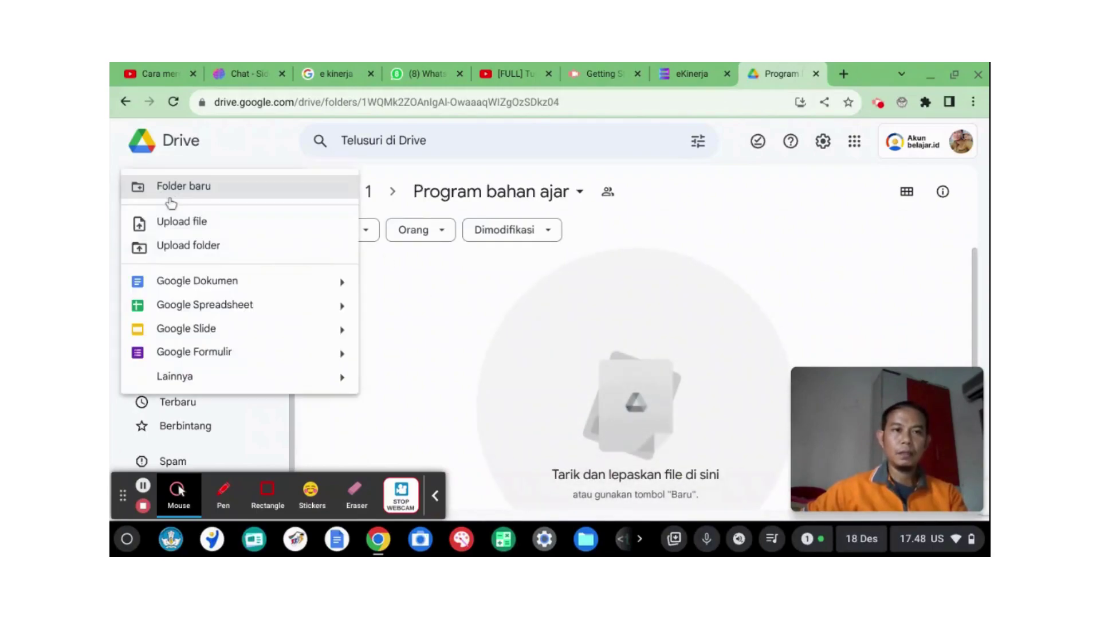
click(204, 230)
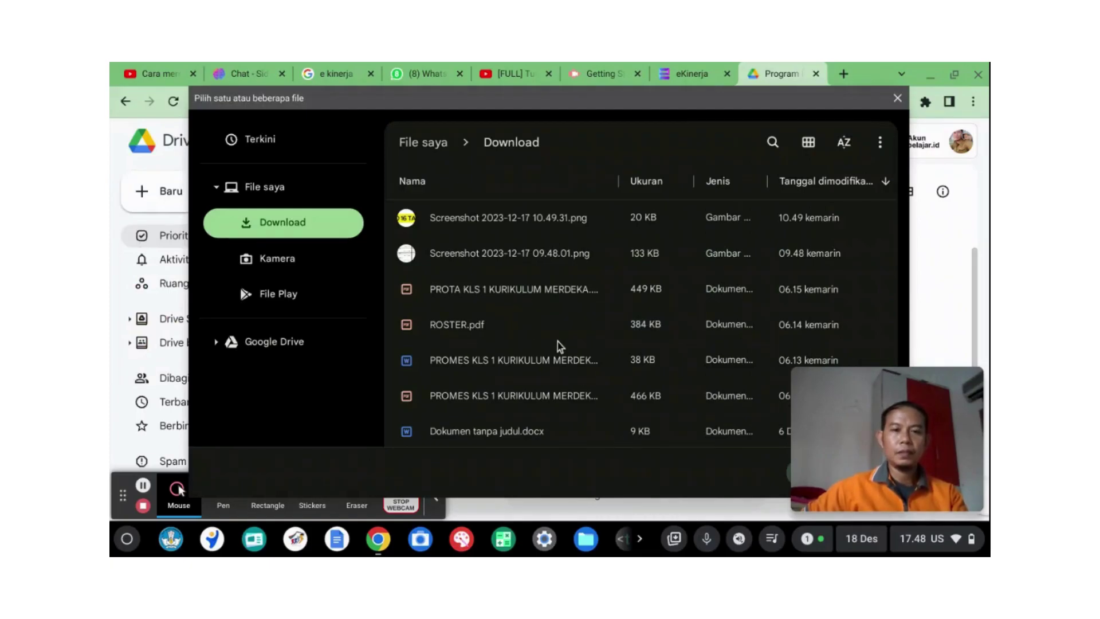
scroll(560, 344, down, 3)
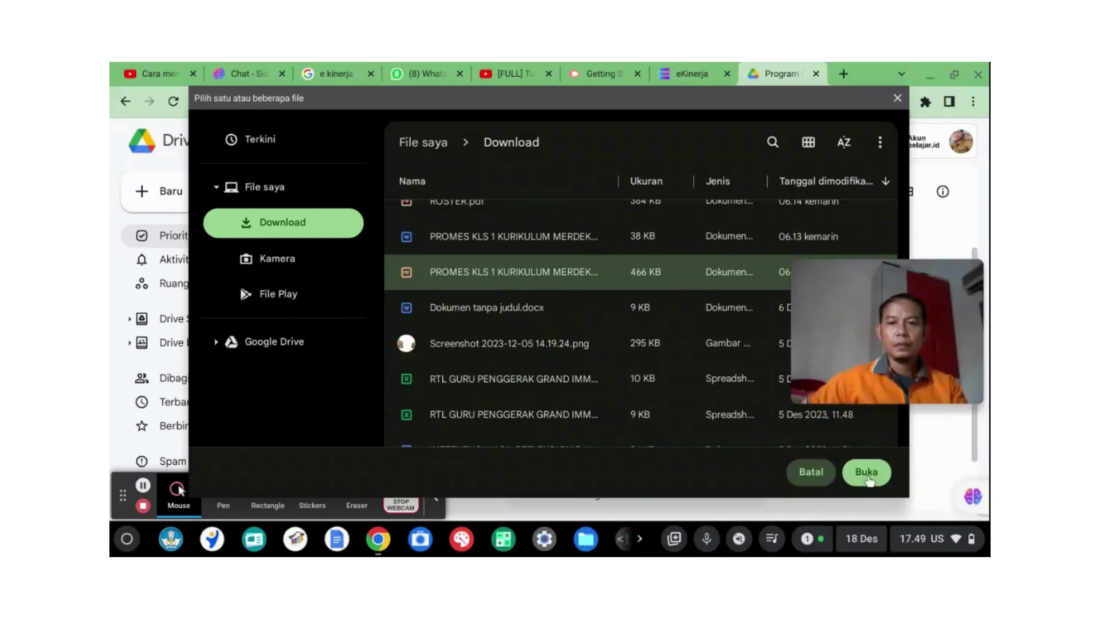
click(865, 474)
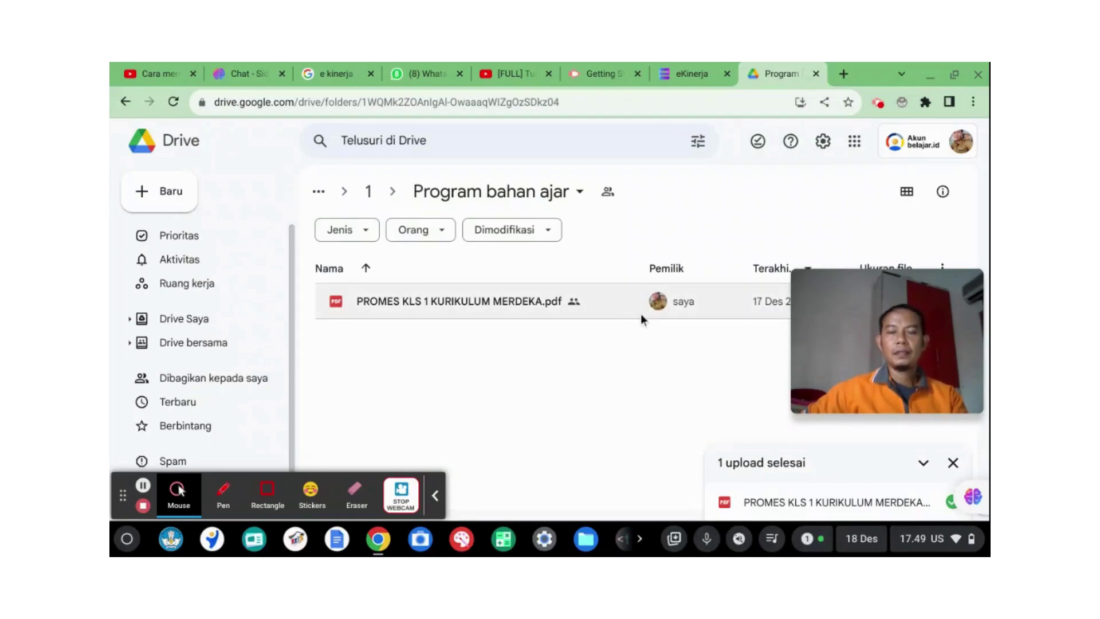
mouse_move(834, 308)
drag(841, 283, 729, 370)
drag(968, 497, 968, 392)
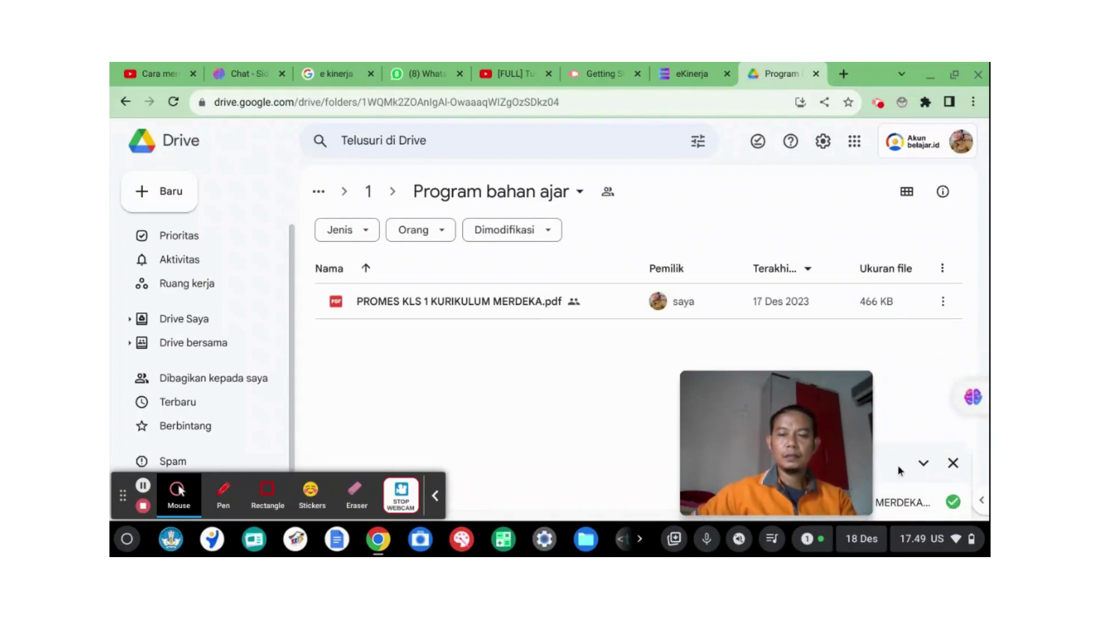
mouse_move(799, 401)
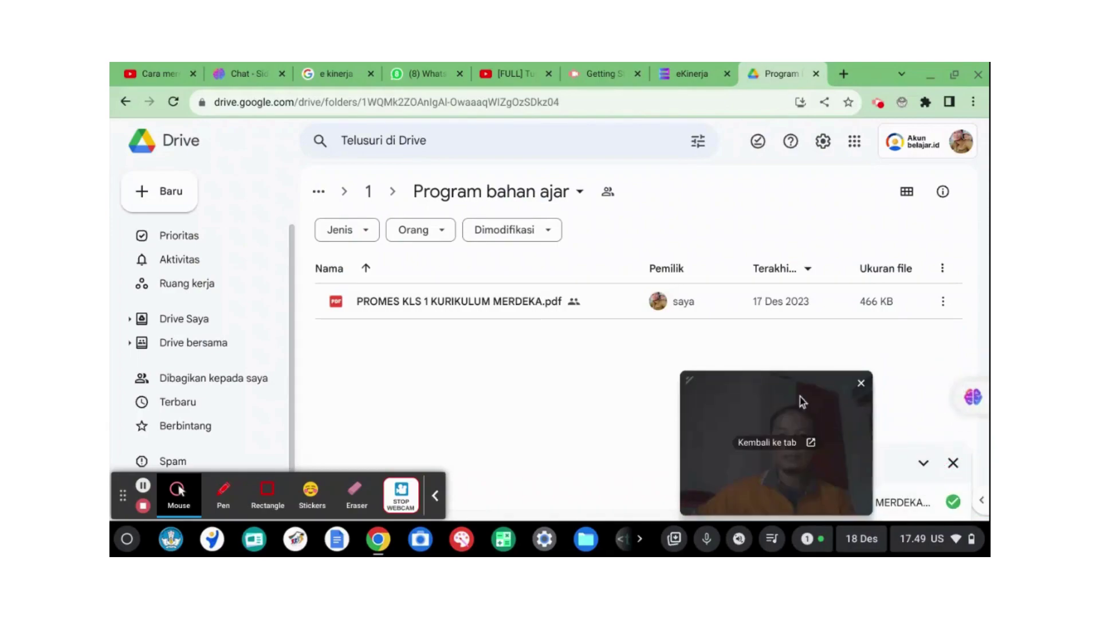
drag(770, 386, 892, 390)
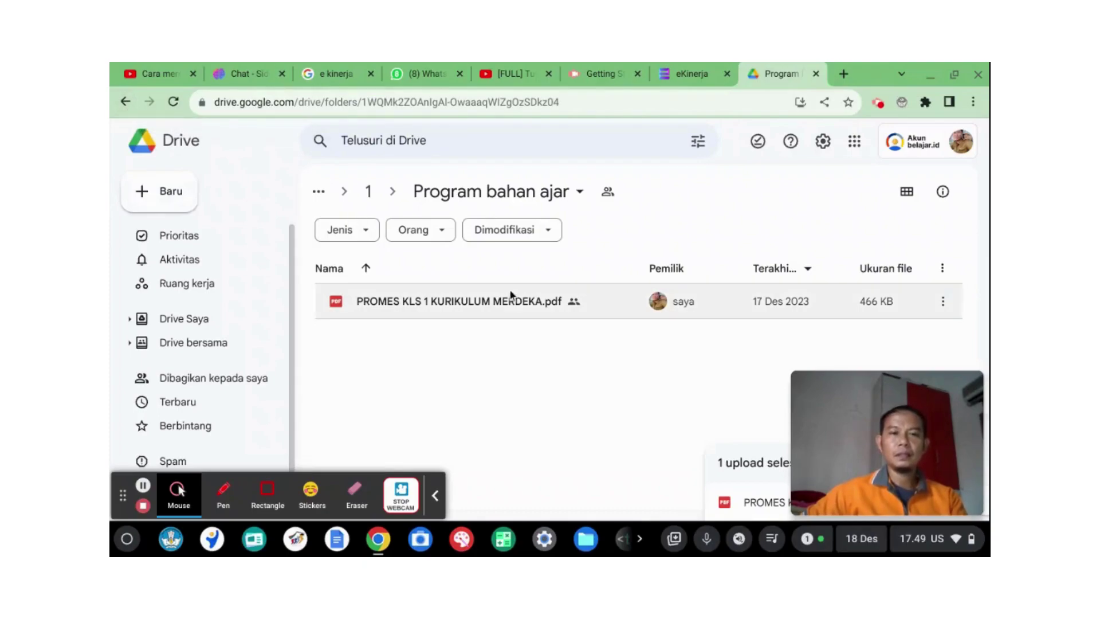
Step: Go back up to TRIWULAN IV and open the Bagikan settings for folder 1
click(125, 102)
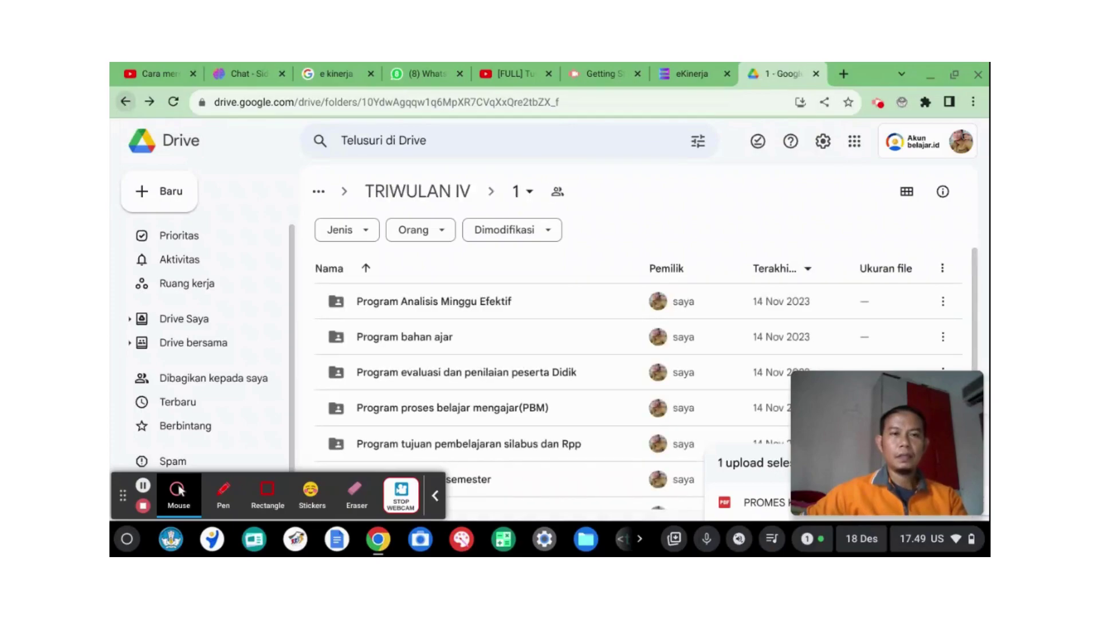
click(124, 102)
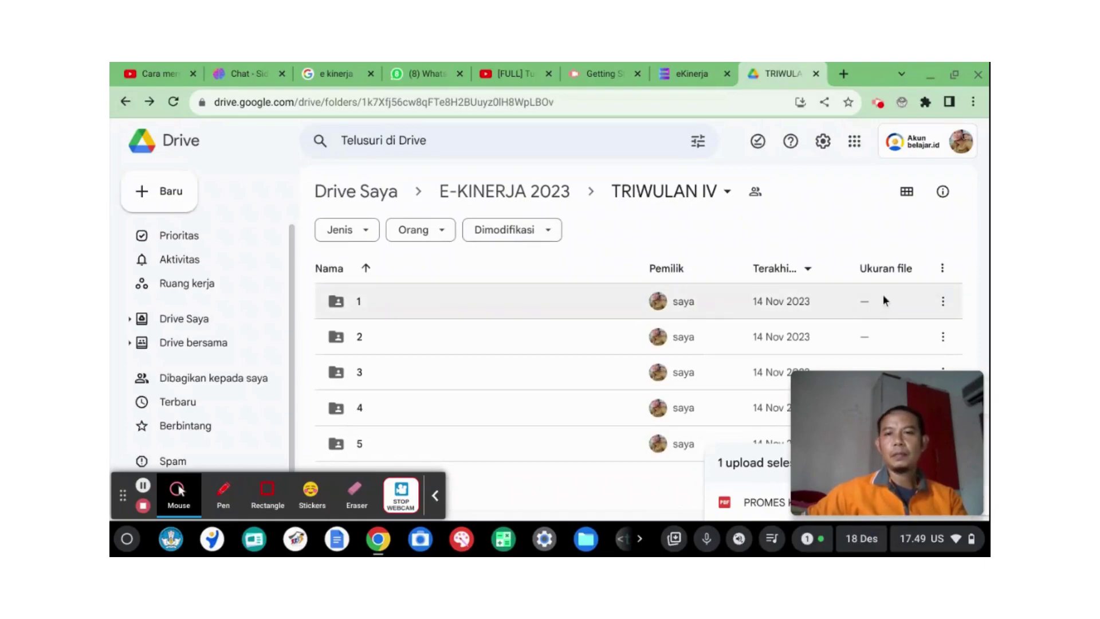
click(941, 301)
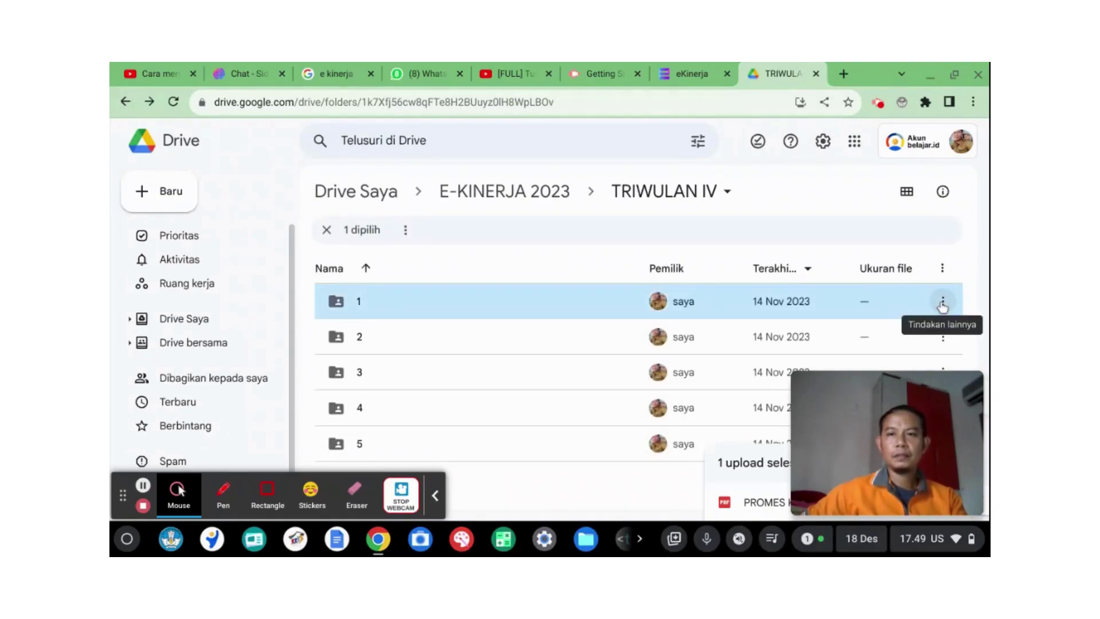
click(943, 304)
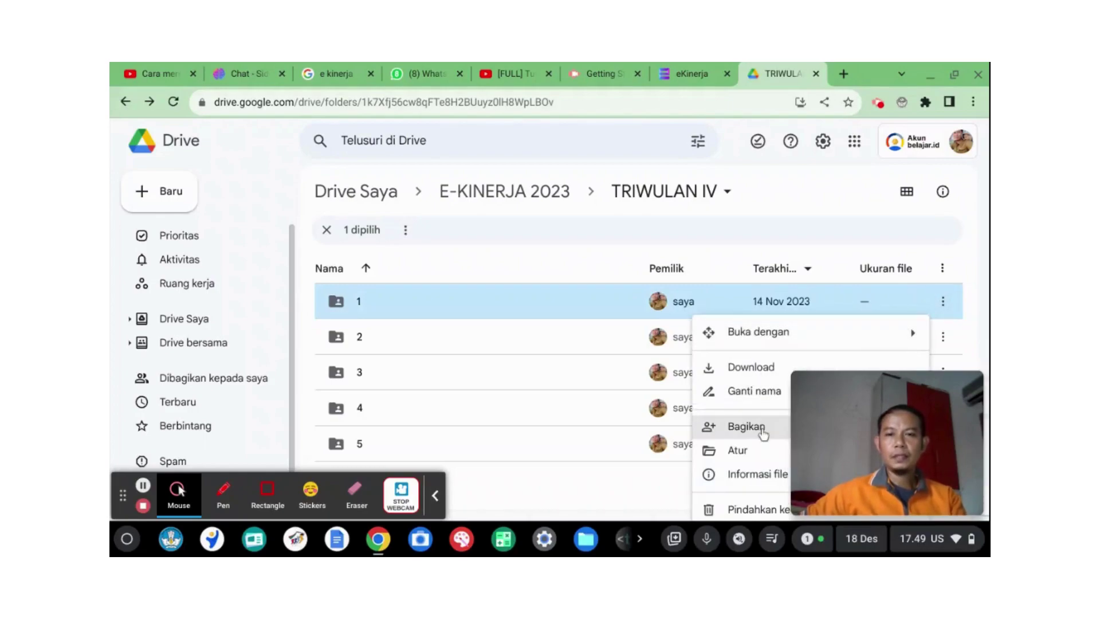
mouse_move(753, 434)
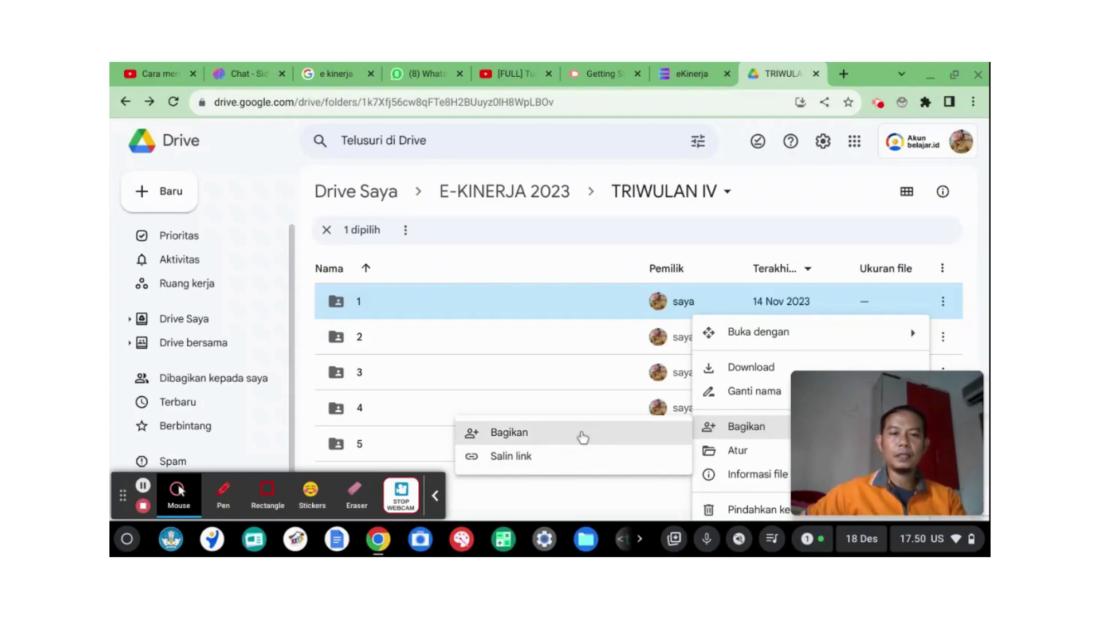
click(582, 437)
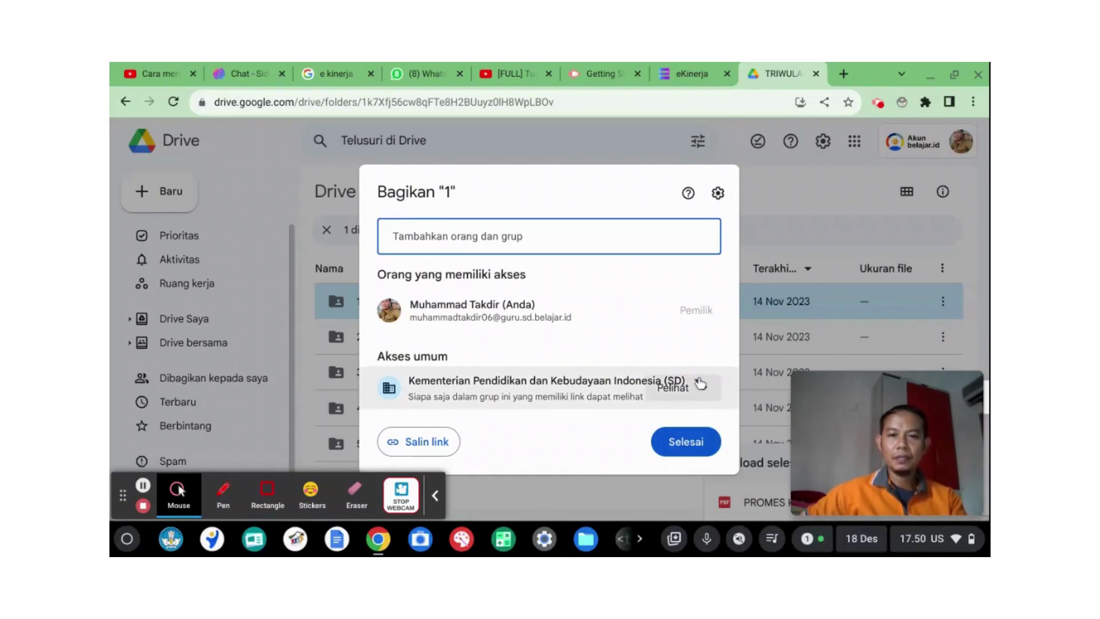
Step: Set folder 1's general access to 'Anyone with the link' as Viewer and copy its link
click(699, 382)
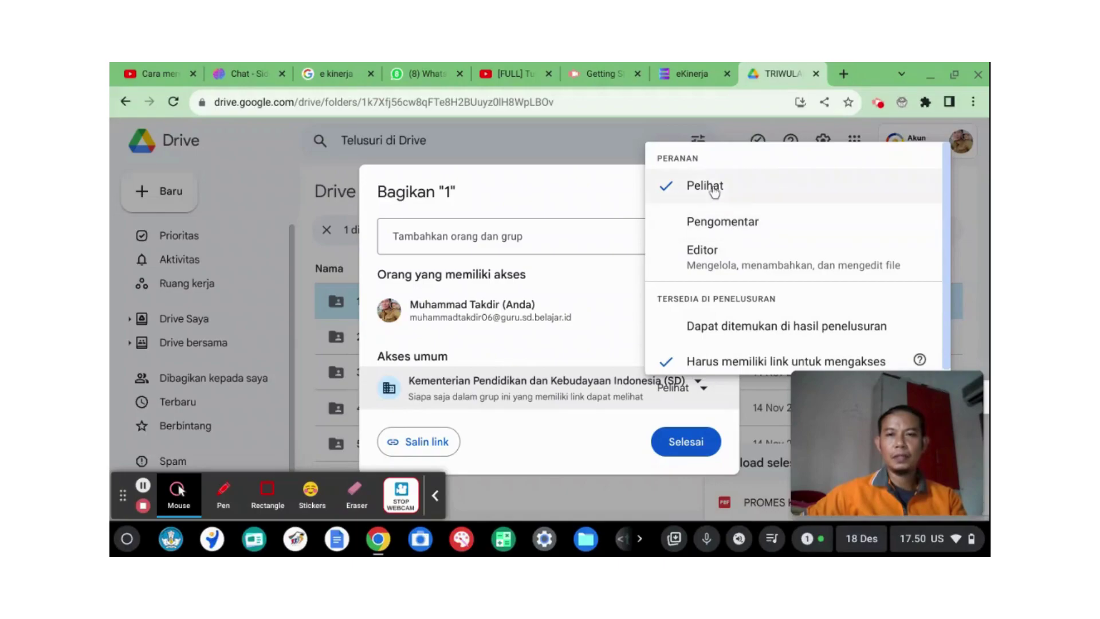
click(757, 366)
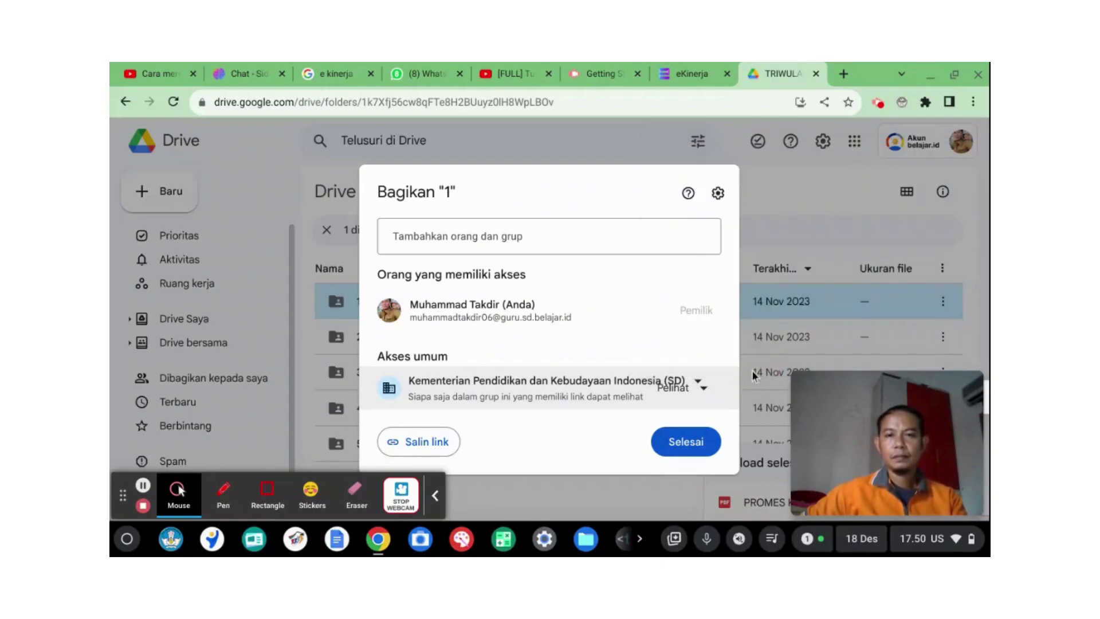
click(705, 391)
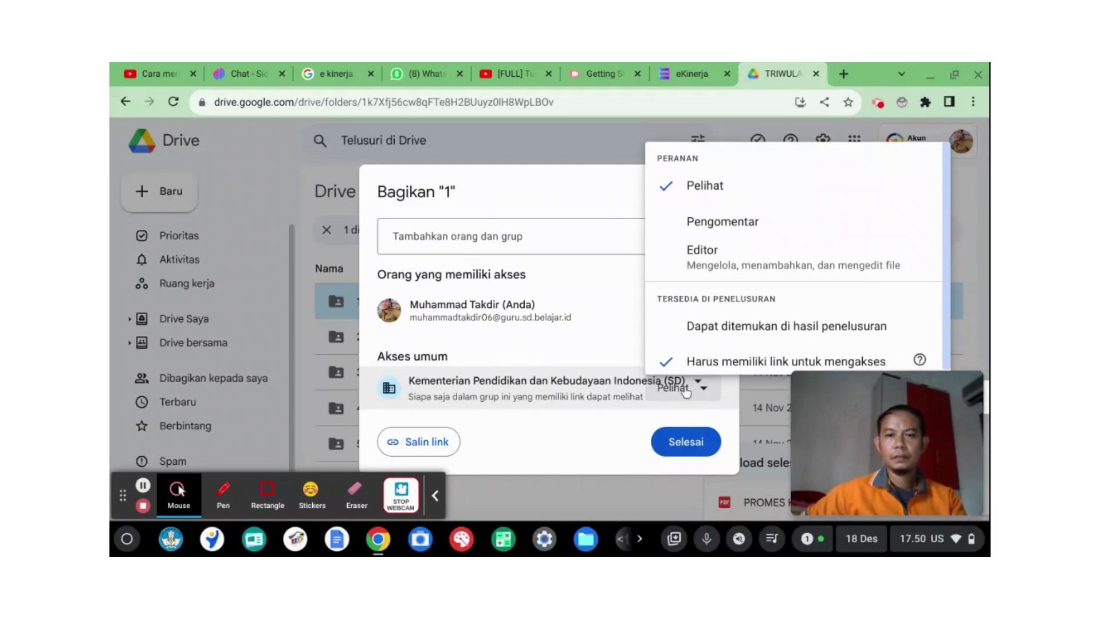
click(590, 381)
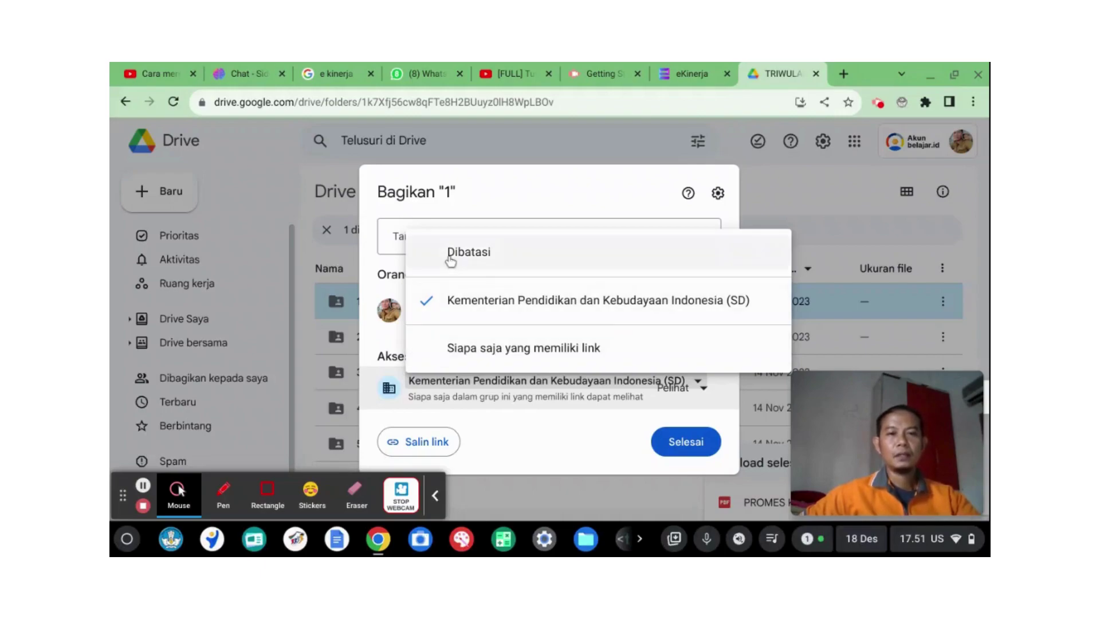
click(437, 351)
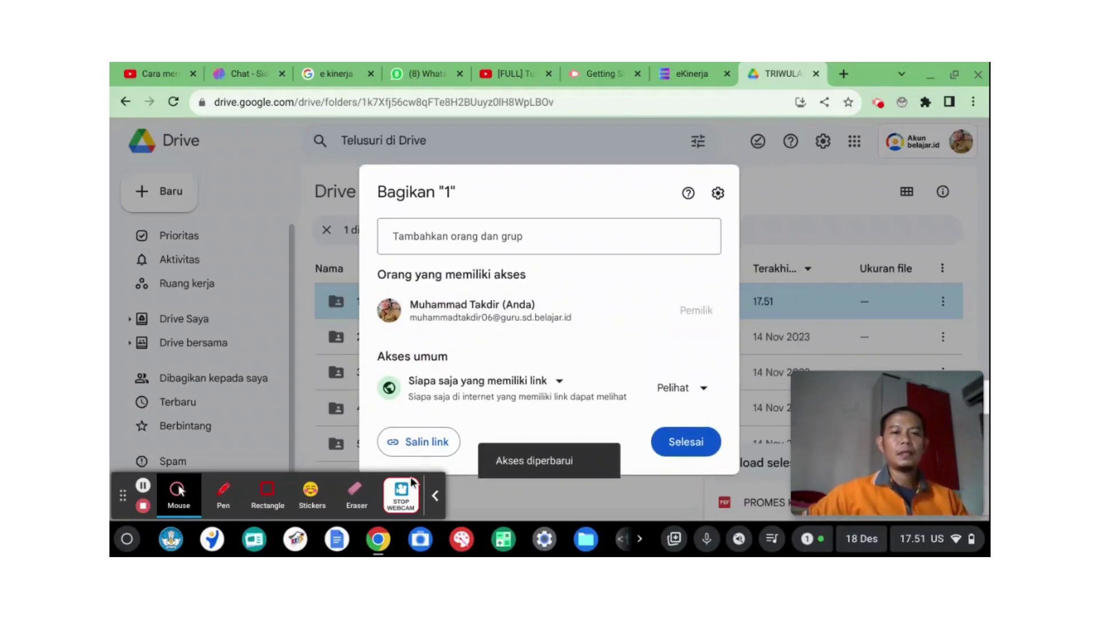
click(415, 443)
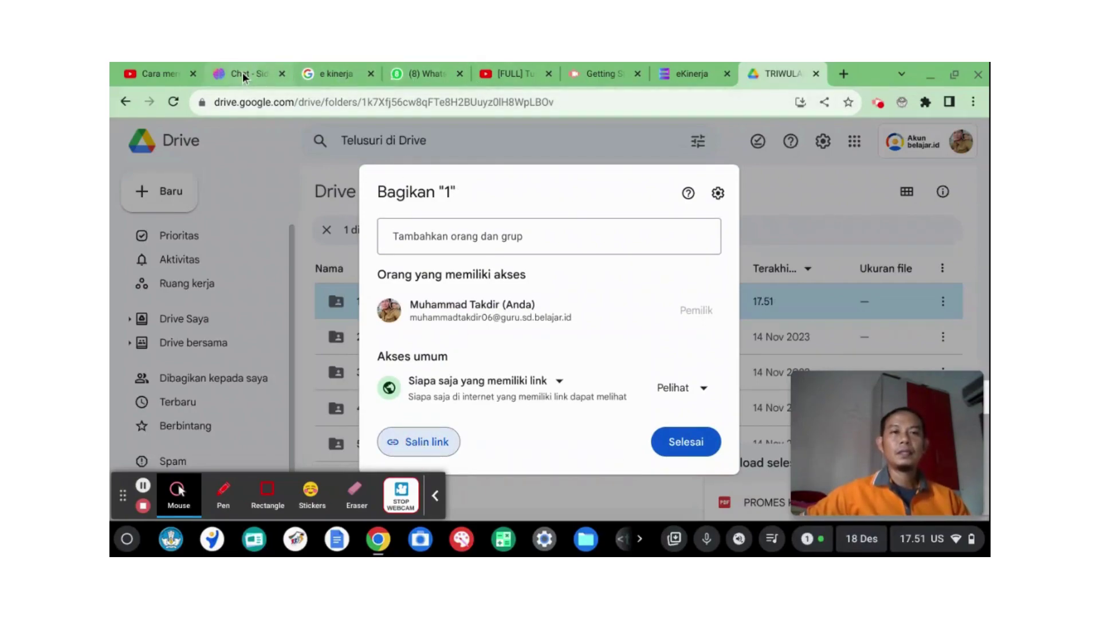
Step: Return to the eKinerja tab and open the Bukti Dukung form for the first Hasil Kerja row
click(678, 73)
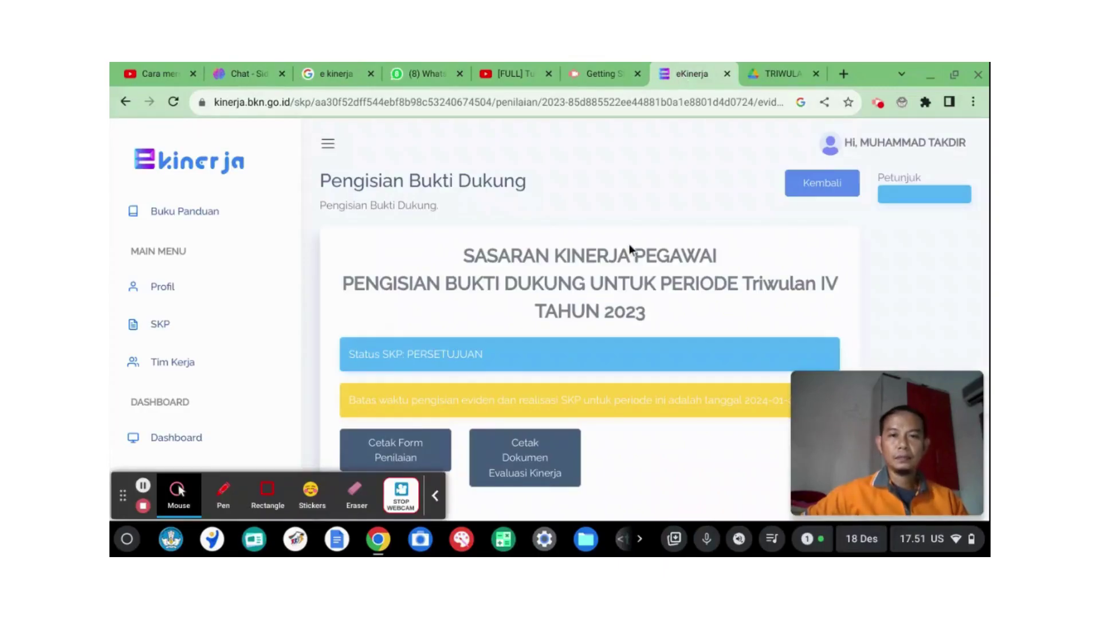
scroll(647, 355, down, 3)
scroll(639, 325, down, 10)
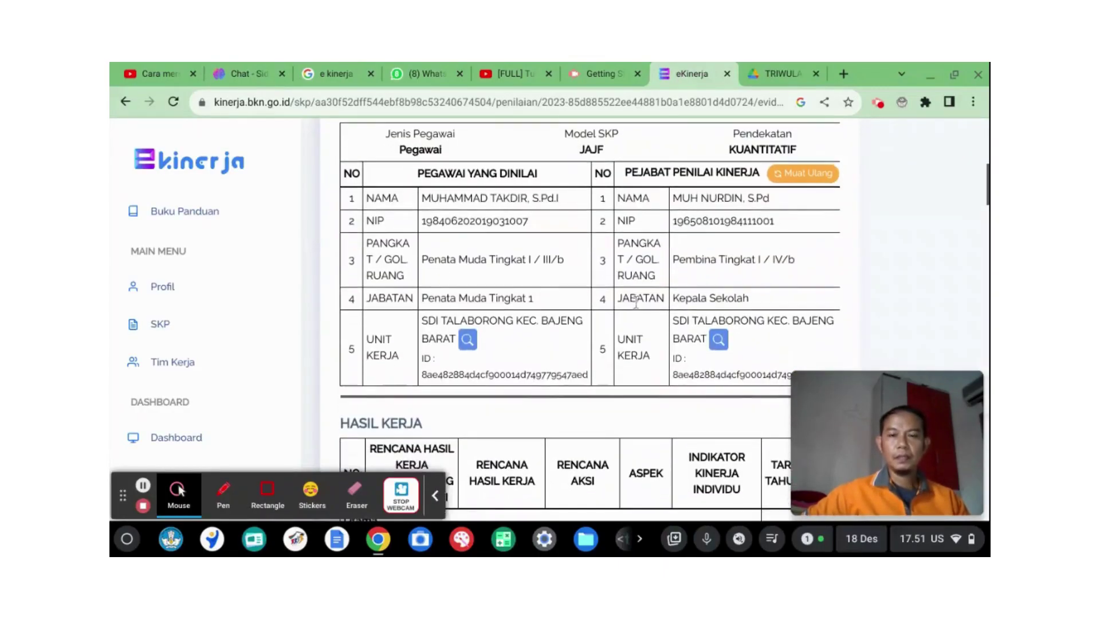
click(830, 347)
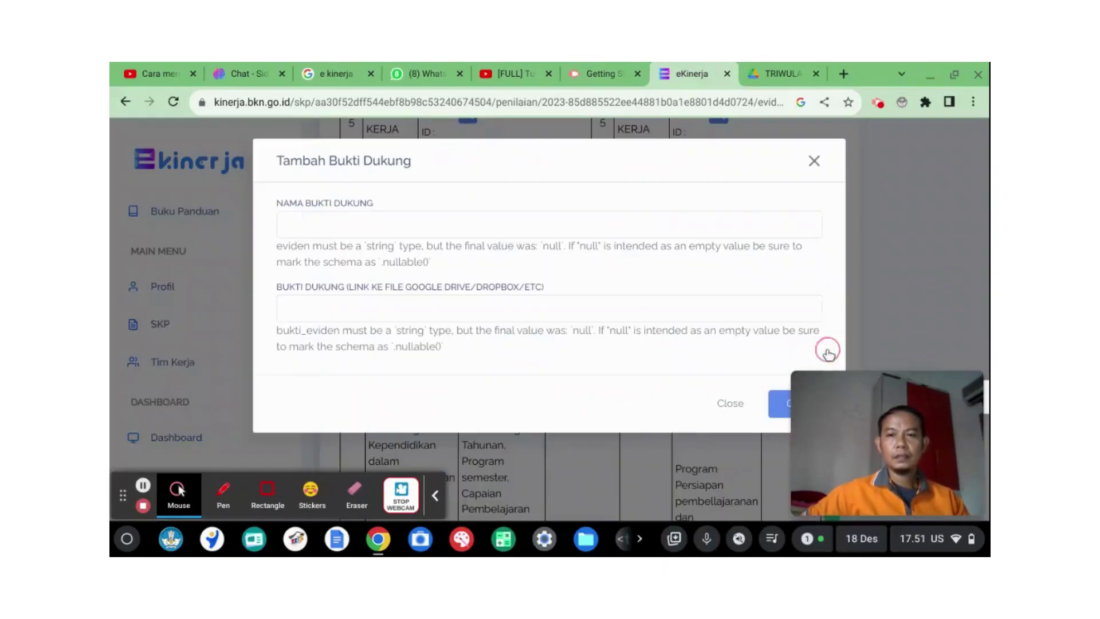
Step: Name the evidence 'Adminstrasi pembelajaran', paste the Drive folder link, and save it
click(414, 229)
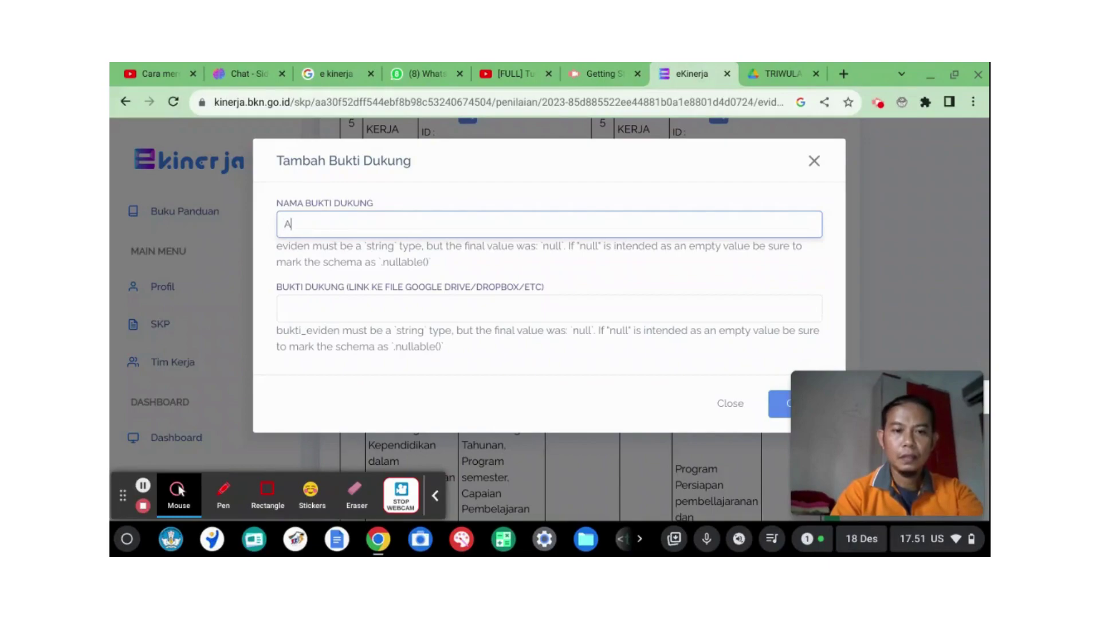
text(Adminstrasi )
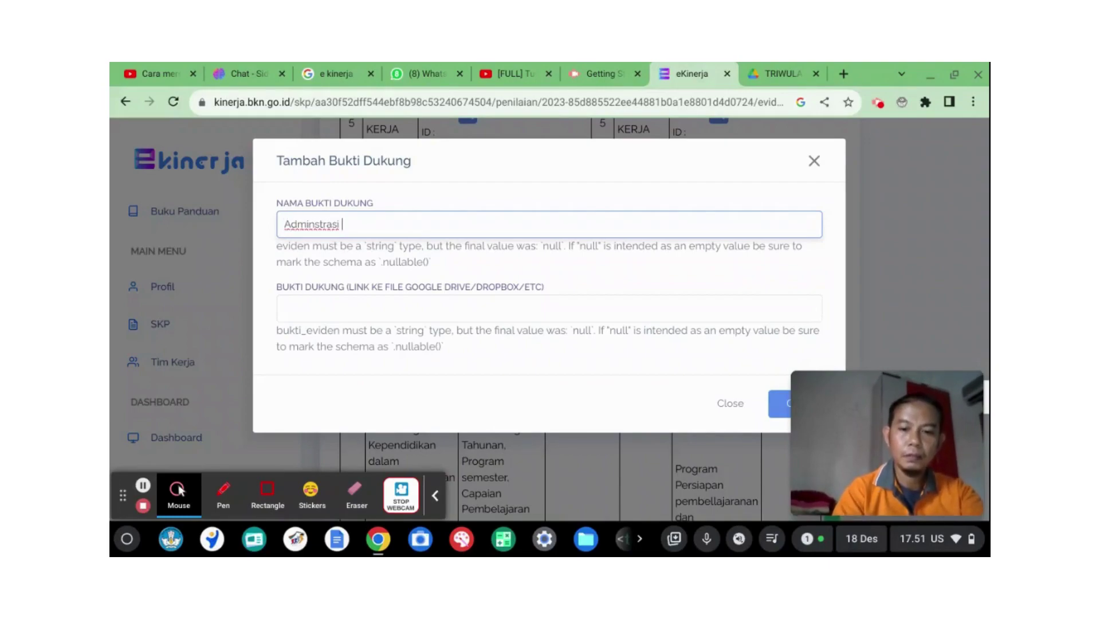
text(pembel)
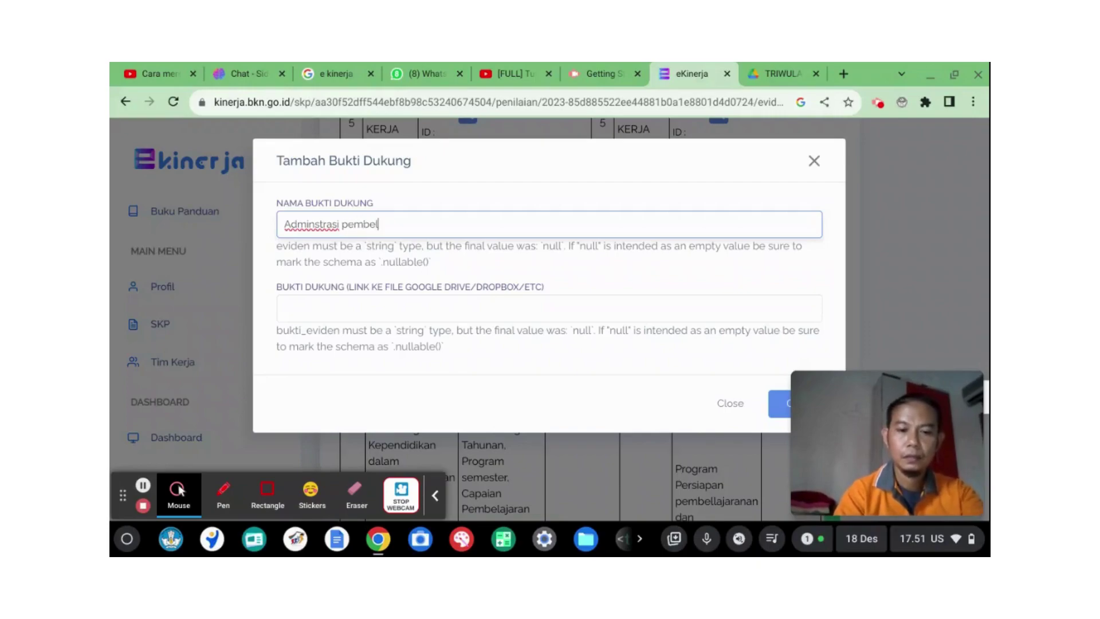
text(ajaran)
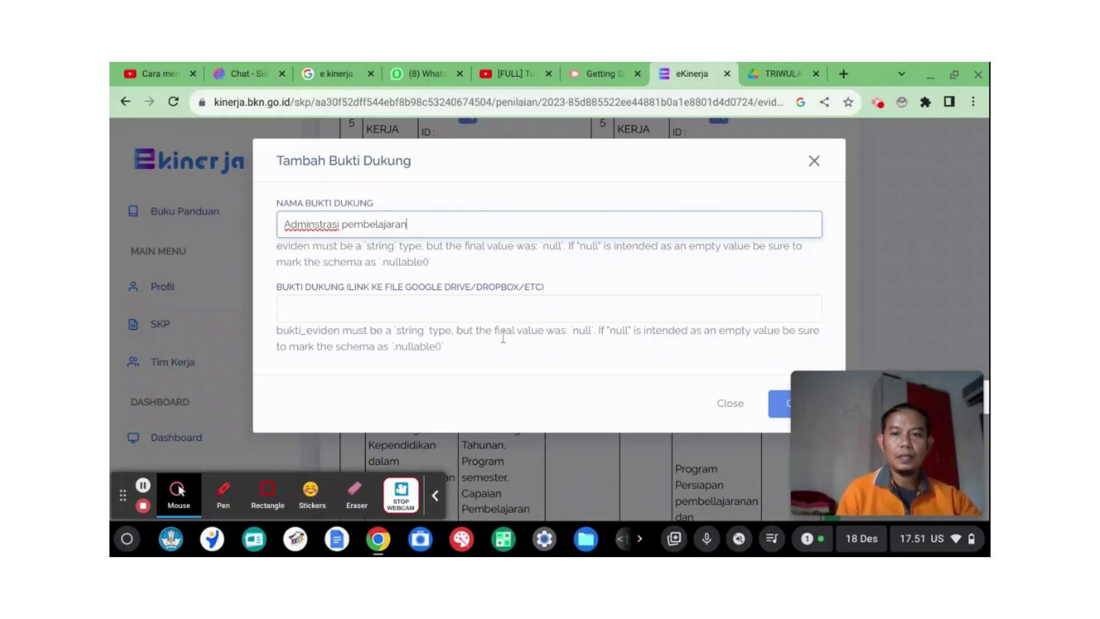
click(398, 306)
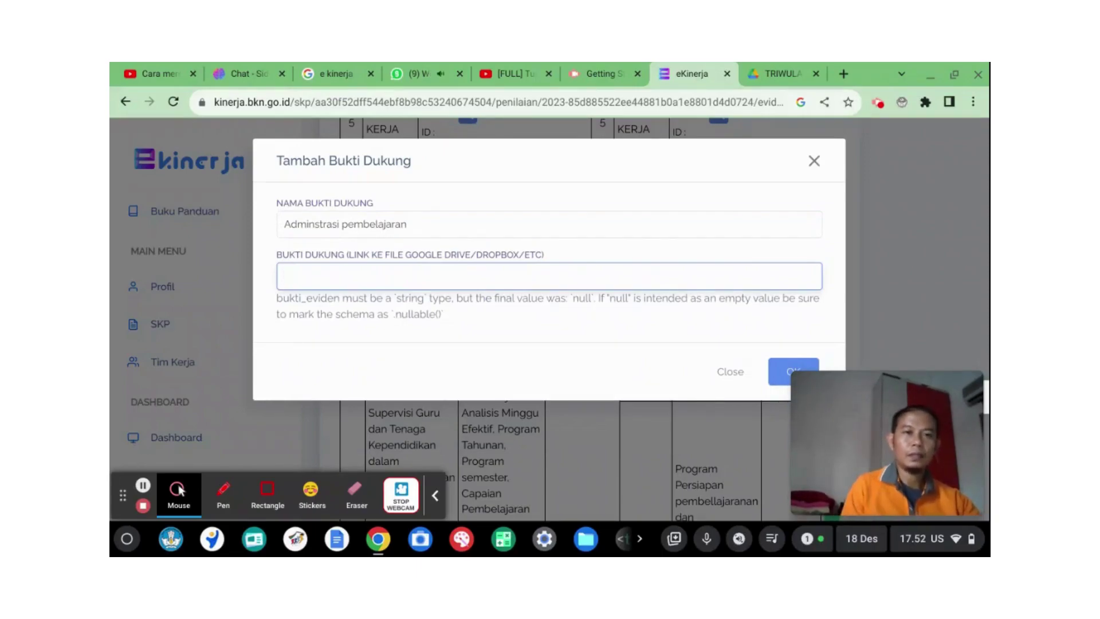
right_click(388, 278)
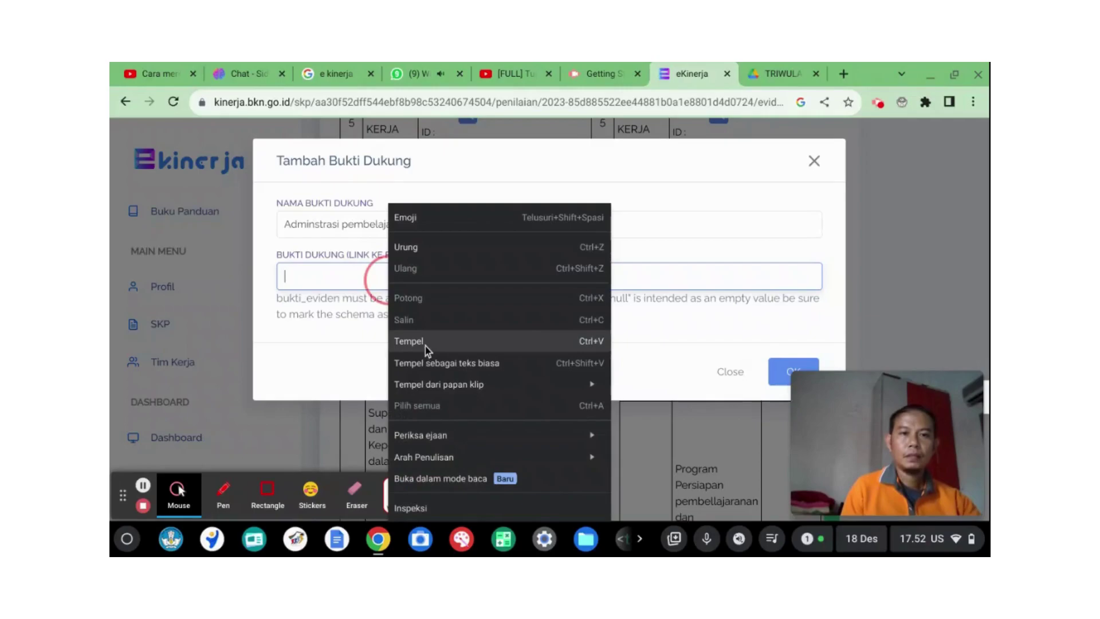
click(425, 343)
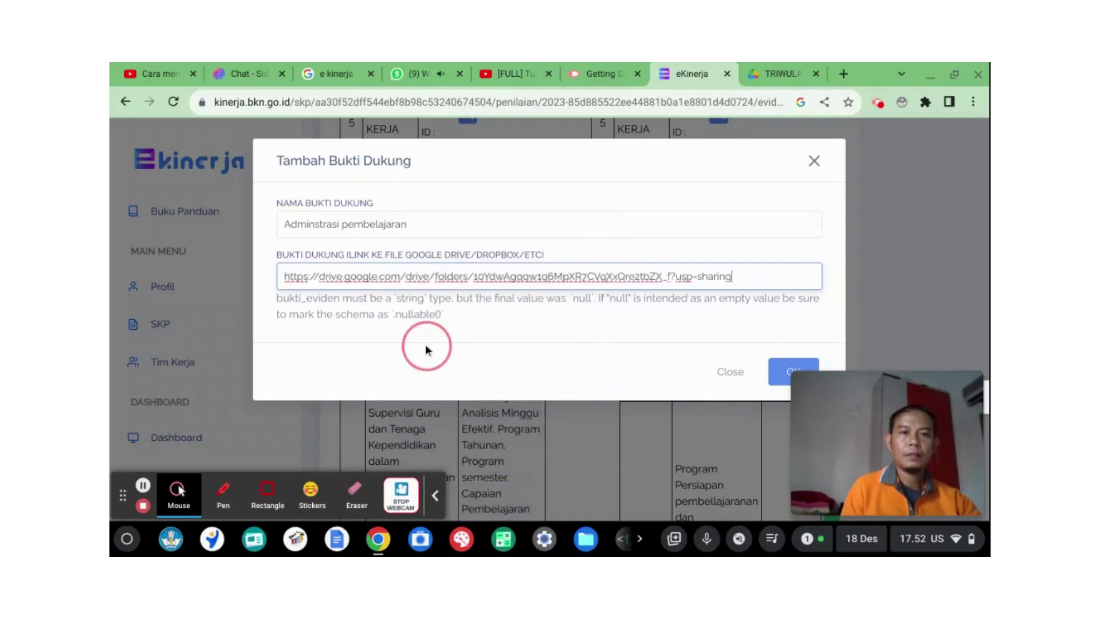
click(786, 373)
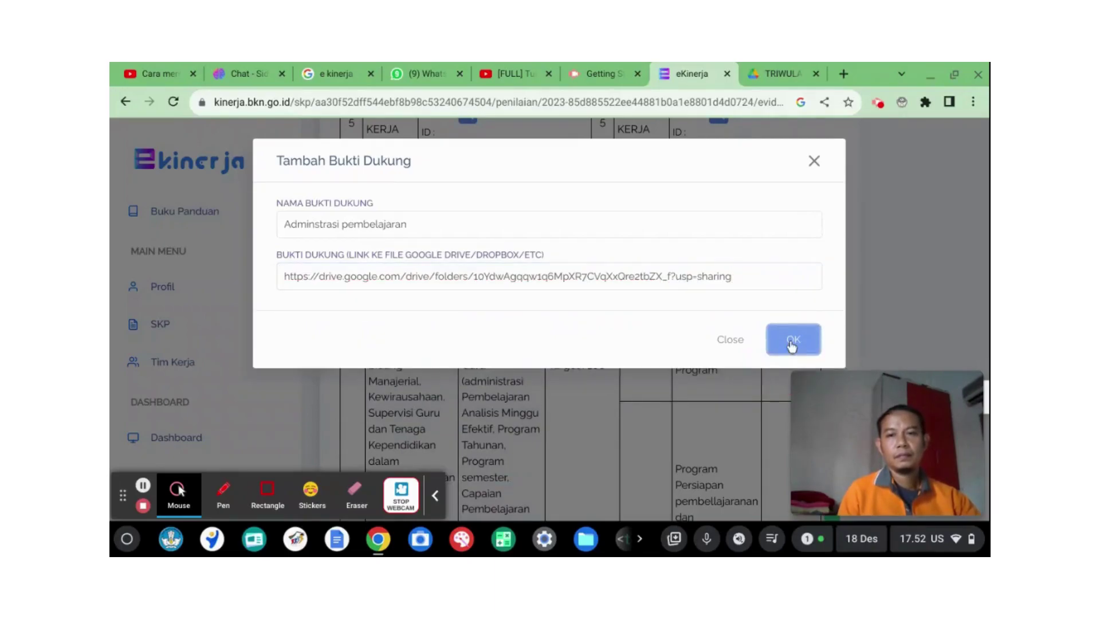
click(792, 345)
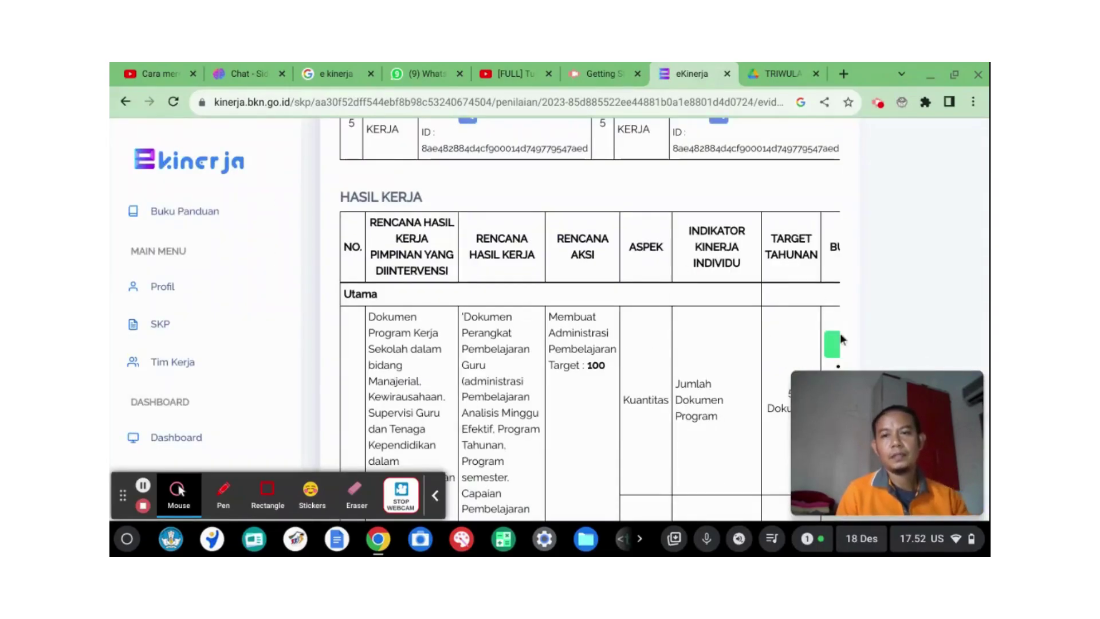
scroll(790, 298, down, 3)
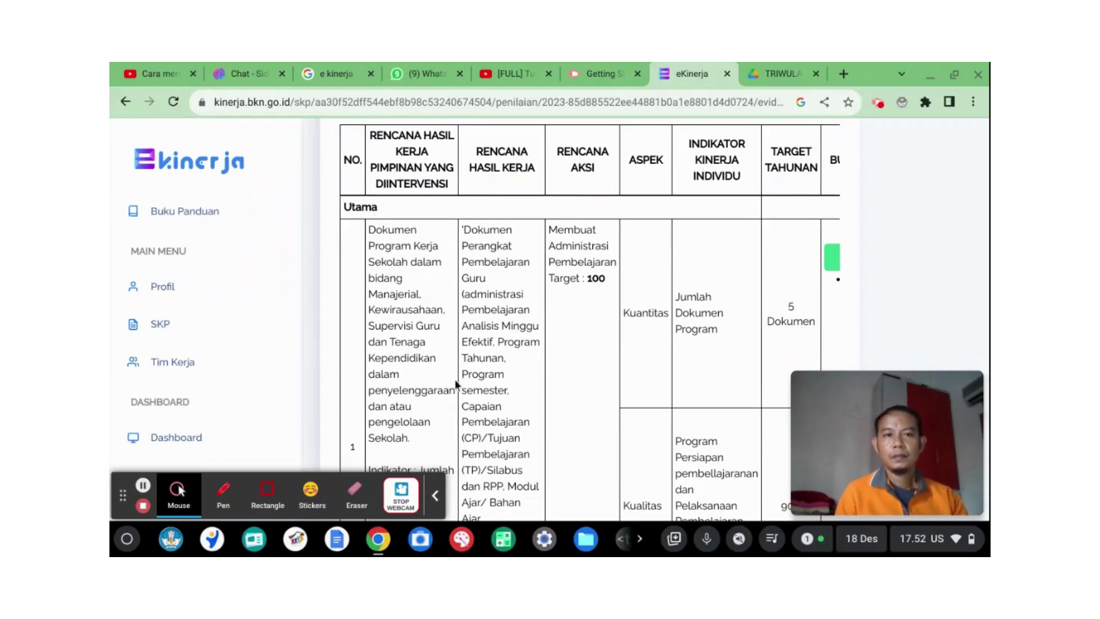
scroll(619, 455, down, 6)
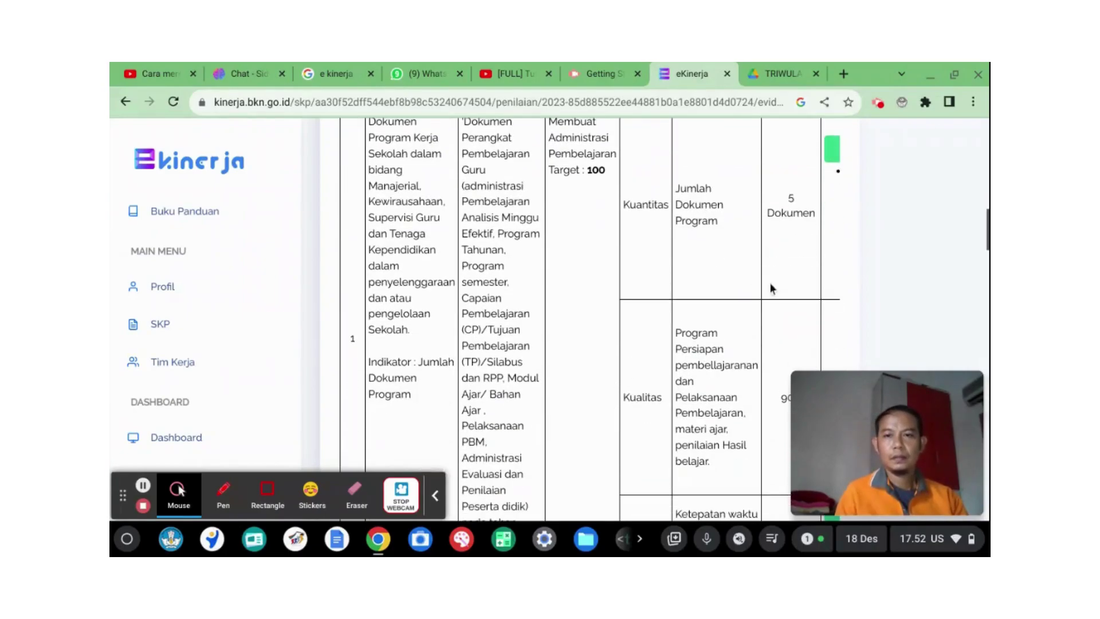
scroll(763, 291, up, 1)
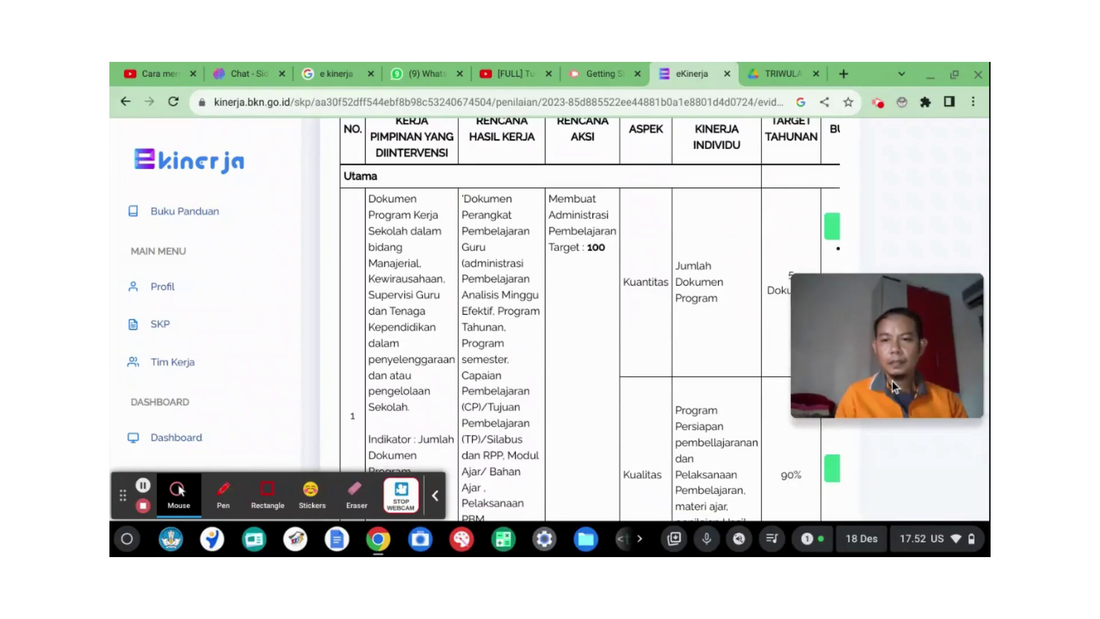
scroll(652, 344, down, 1)
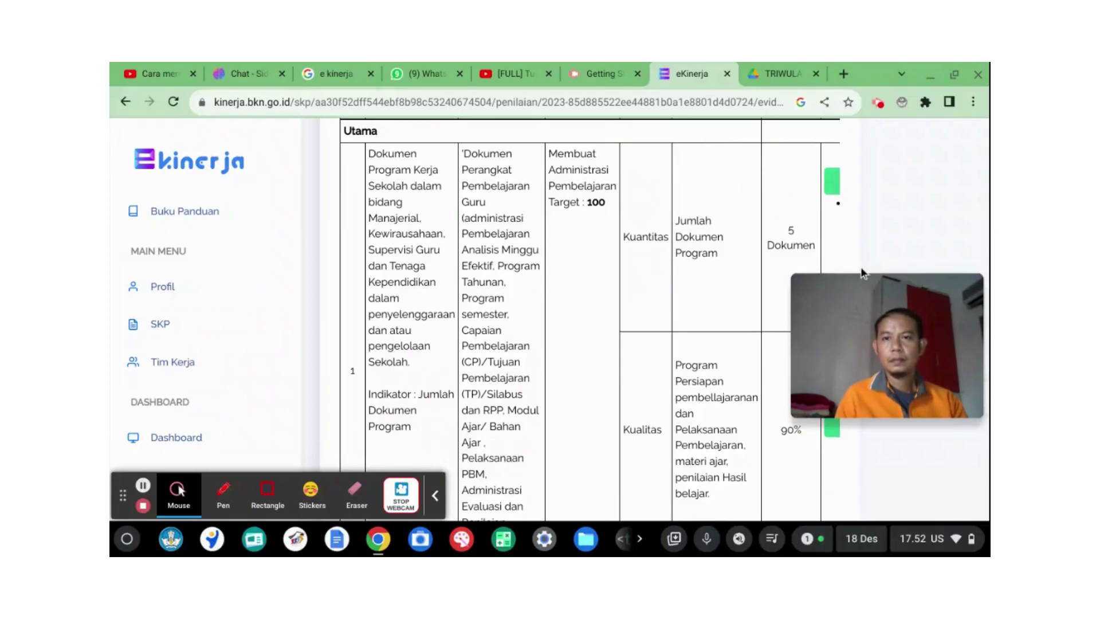
drag(878, 288, 417, 345)
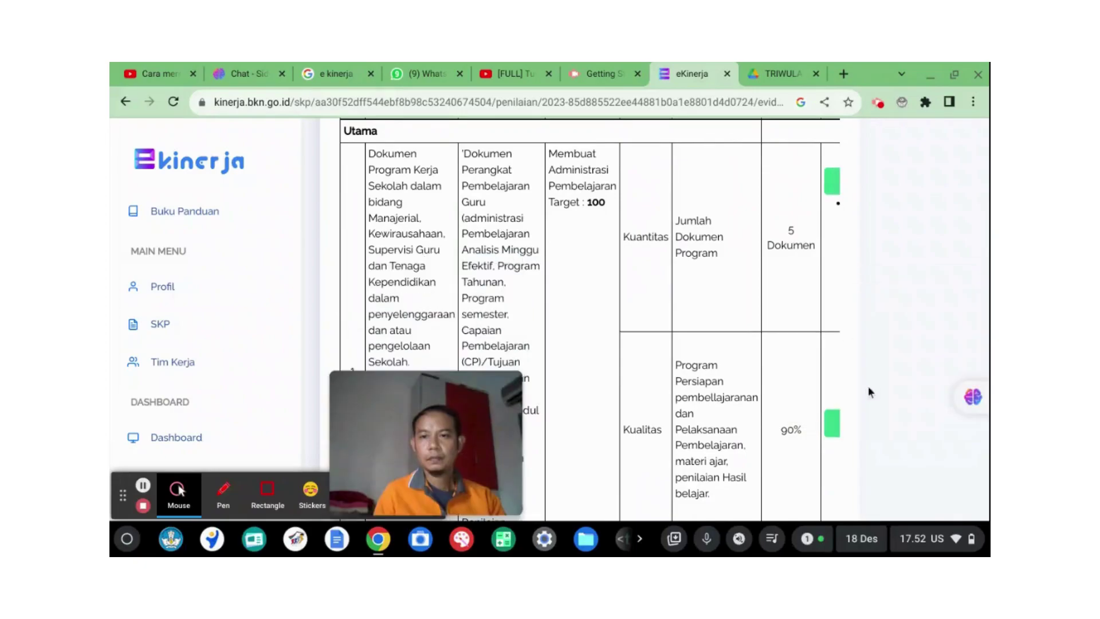
scroll(798, 298, down, 1)
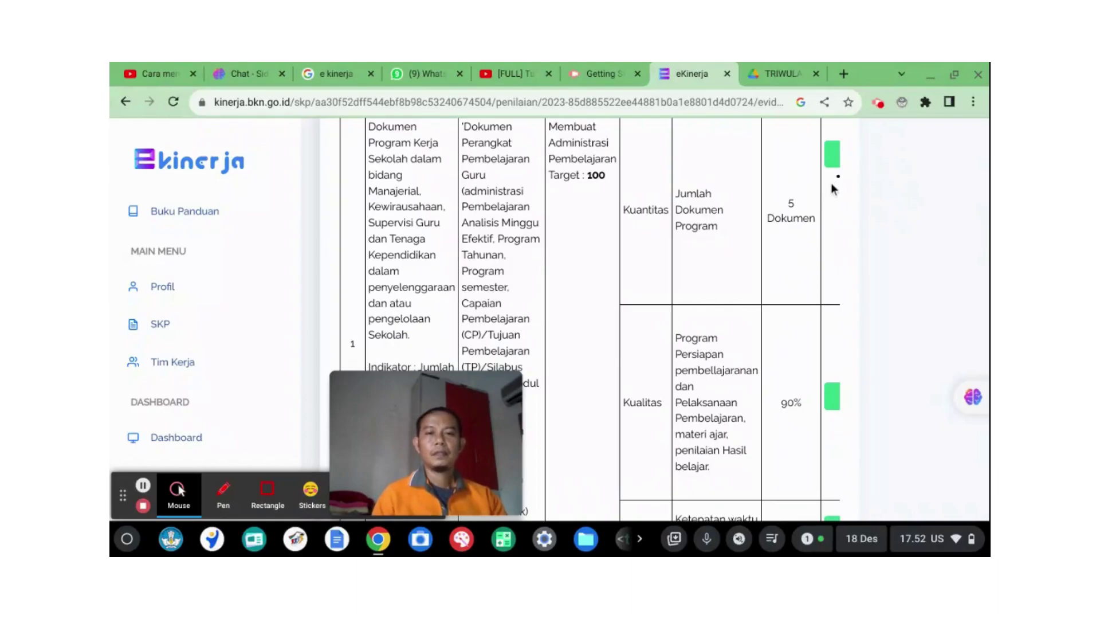
scroll(579, 201, up, 2)
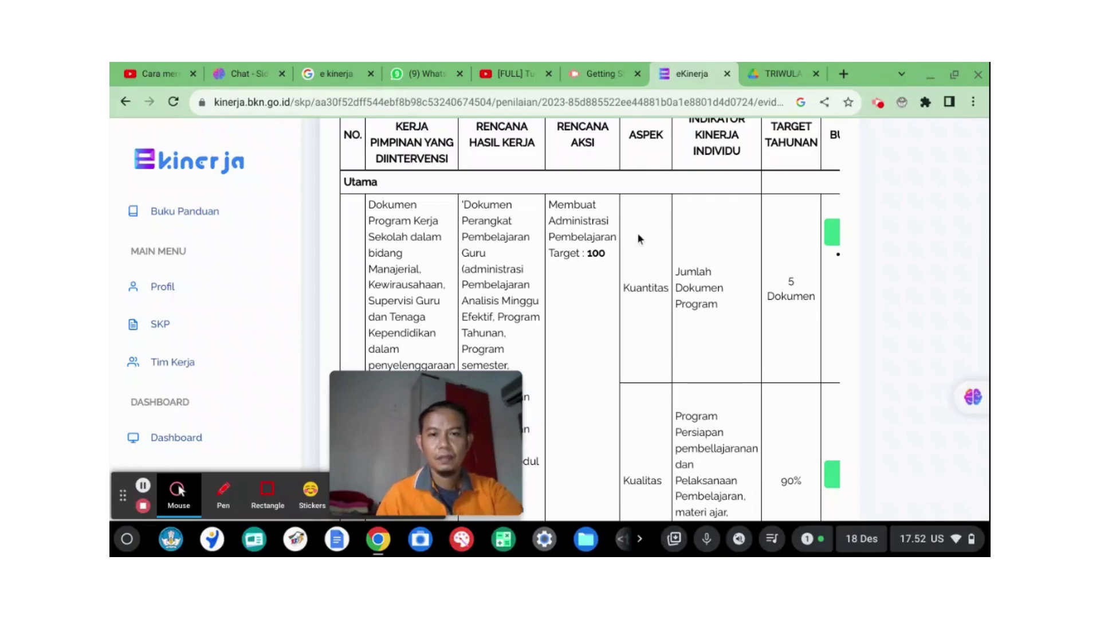
scroll(637, 232, up, 1)
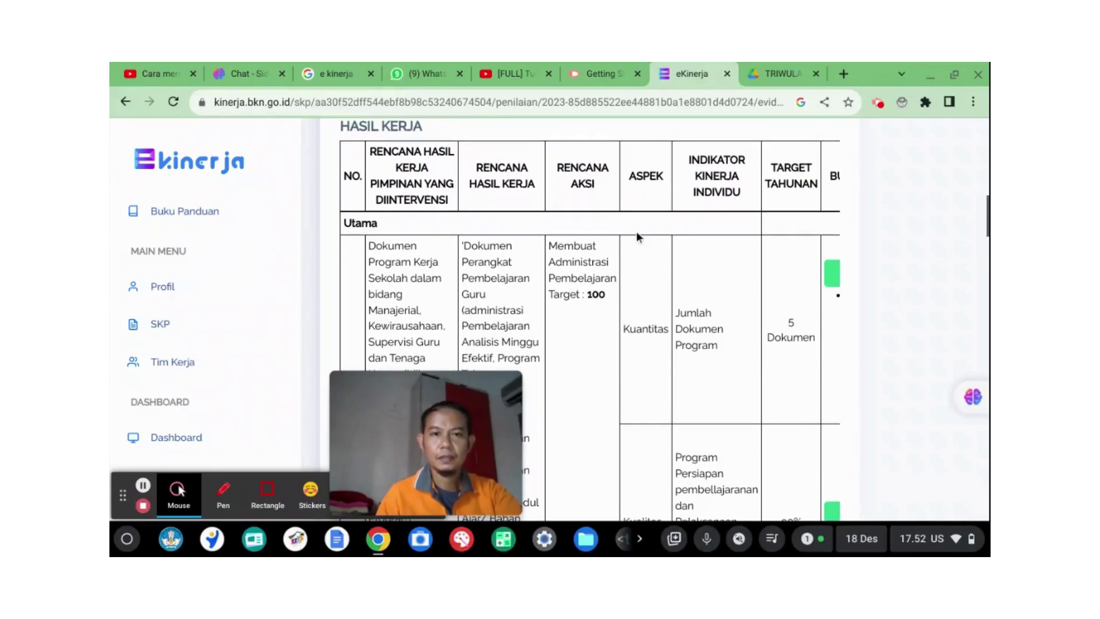
scroll(637, 236, up, 2)
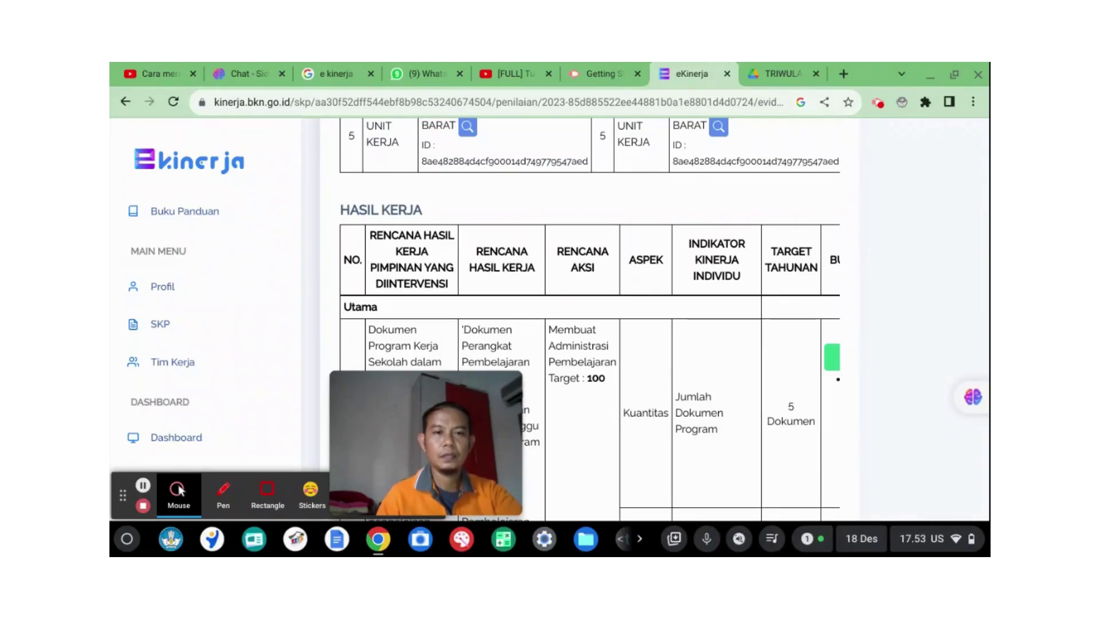
scroll(620, 278, up, 6)
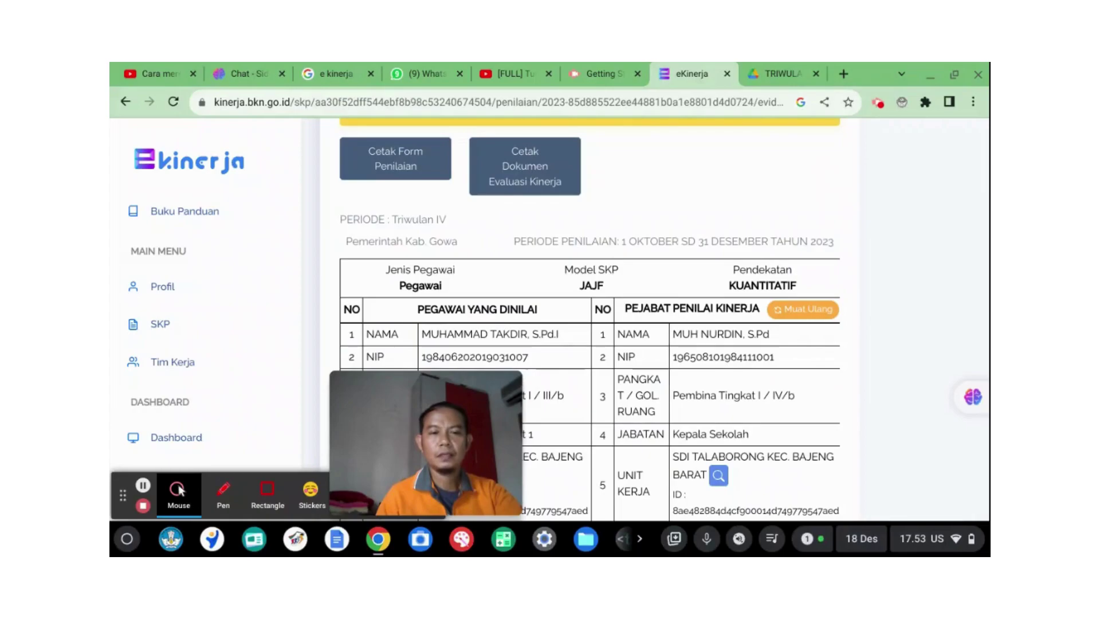
scroll(616, 266, up, 4)
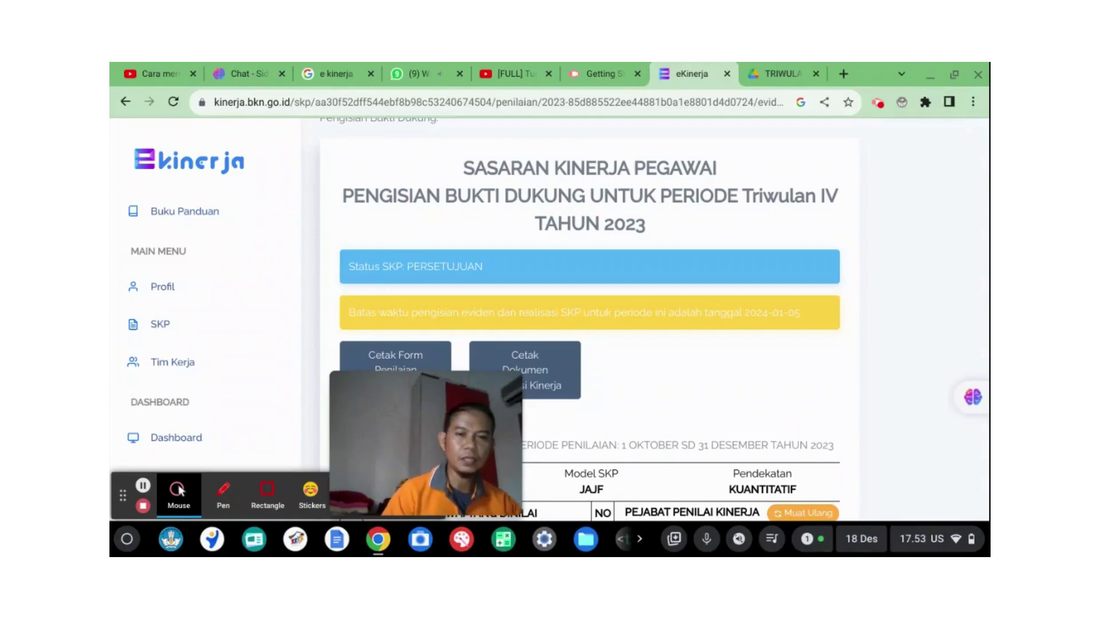
mouse_move(474, 399)
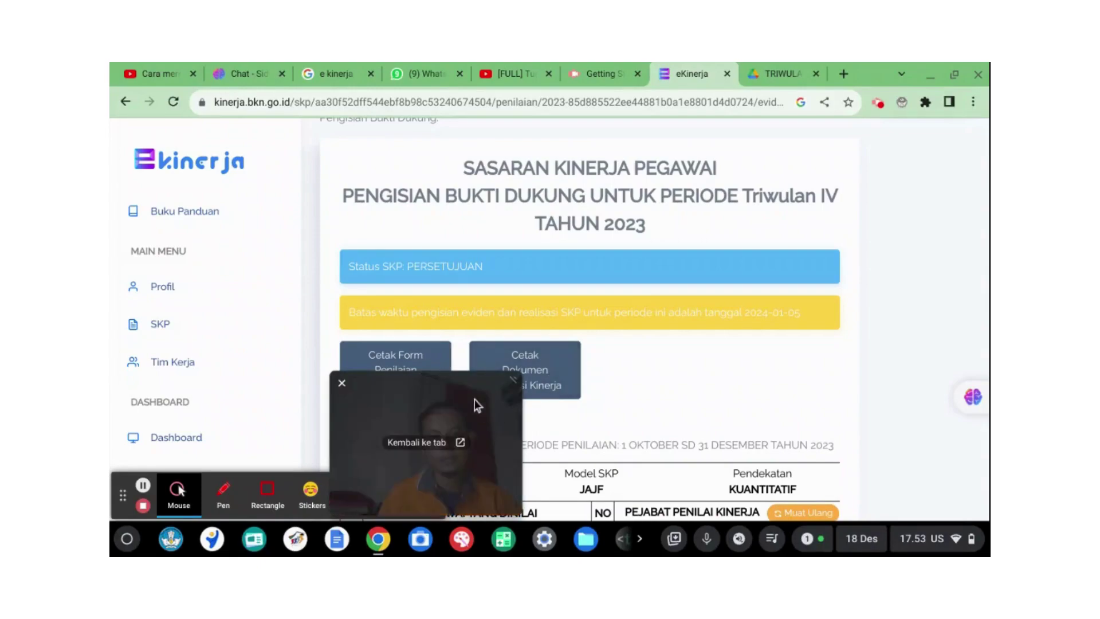
drag(480, 380, 925, 380)
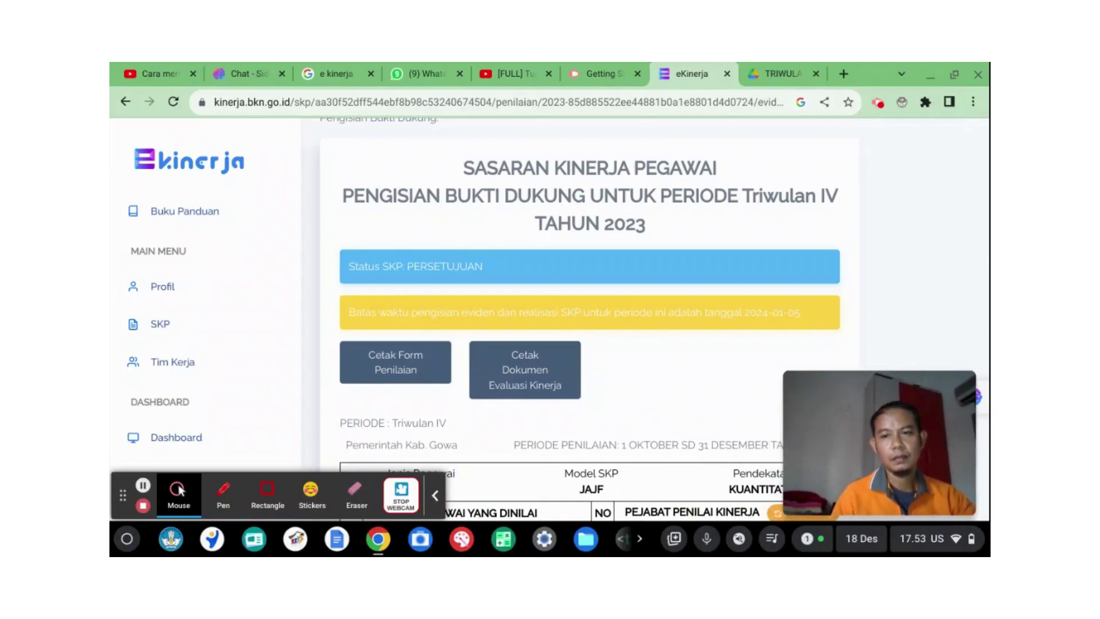